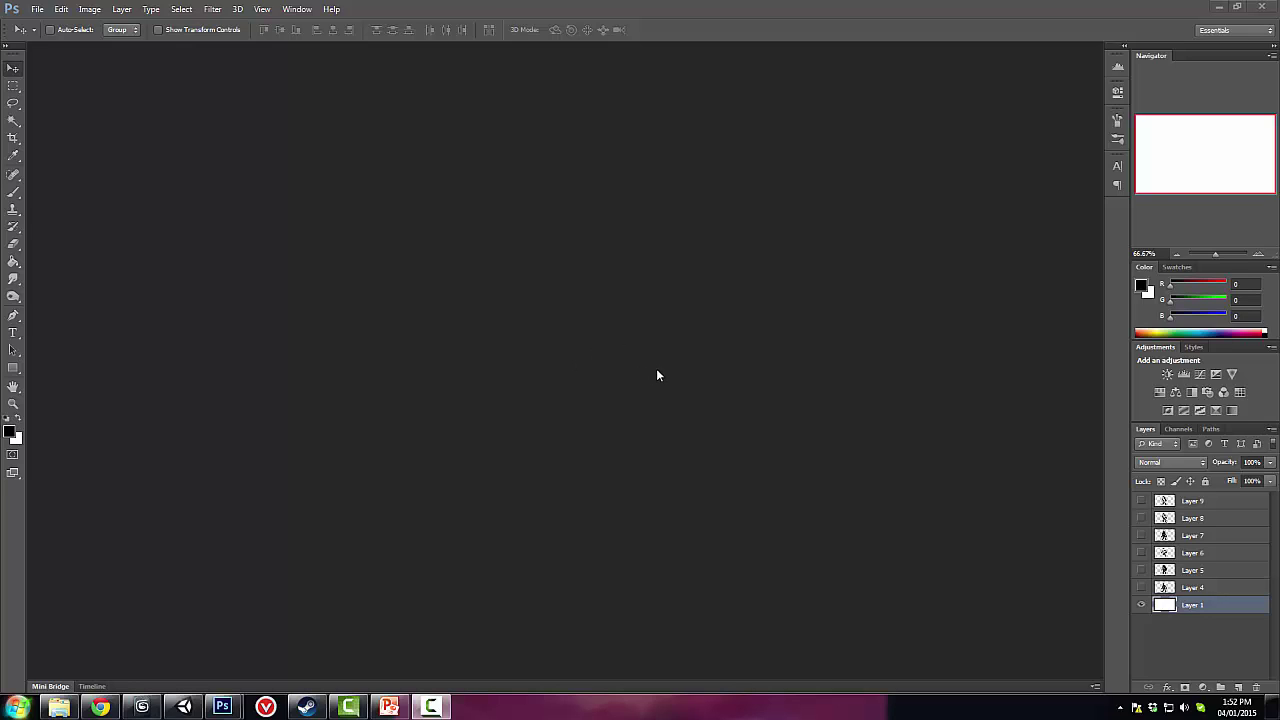
Create a new 1920 by 1080 pixel document at 72 pixels/inch in RGB Color with a white background.
click(37, 9)
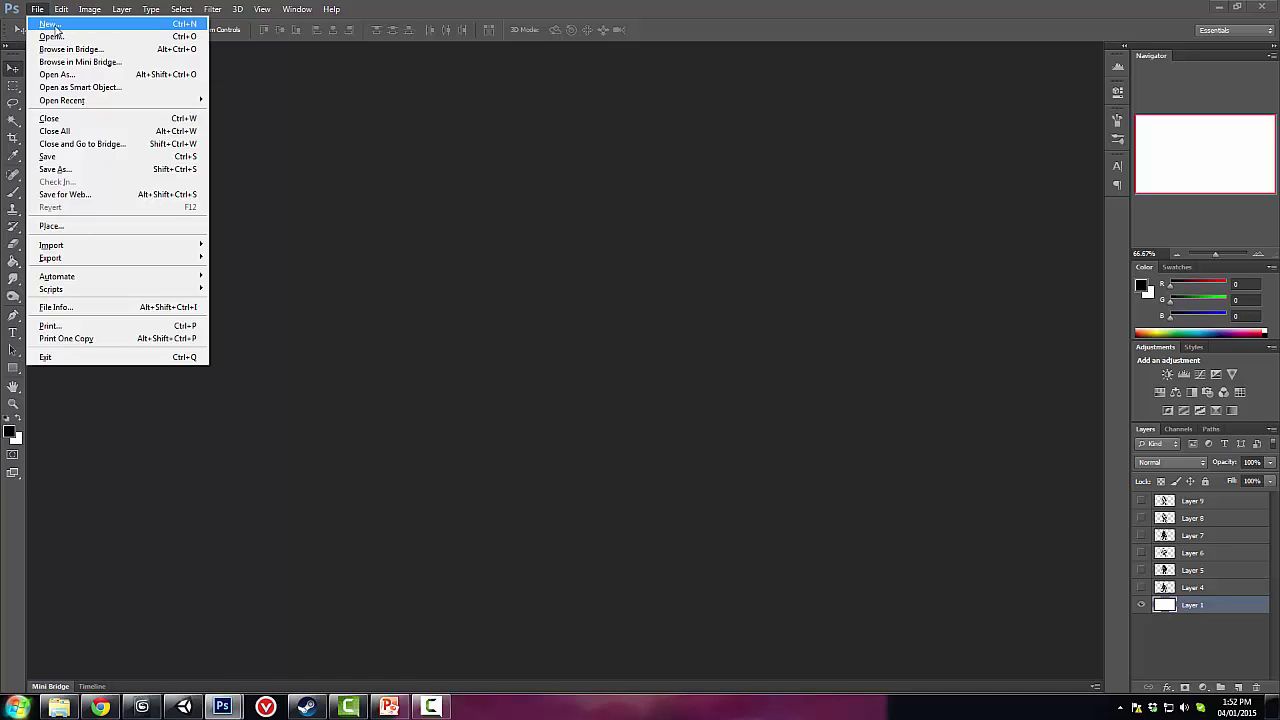
click(40, 24)
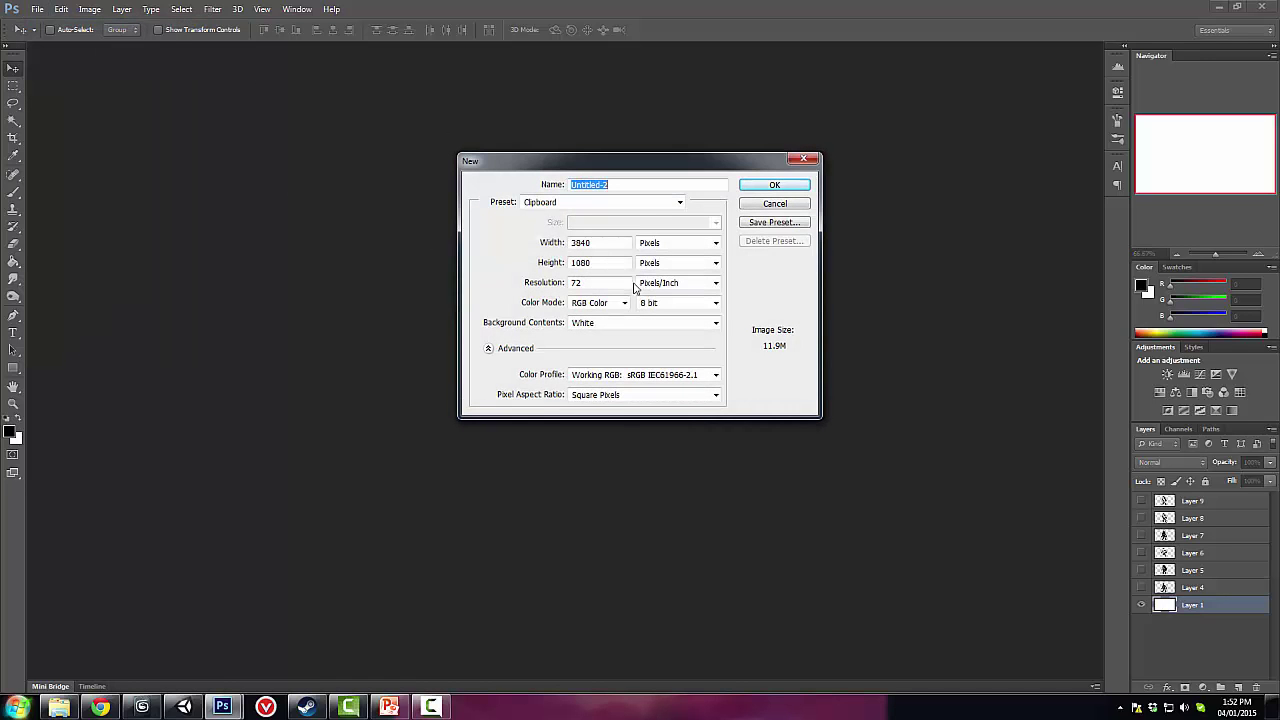
click(574, 203)
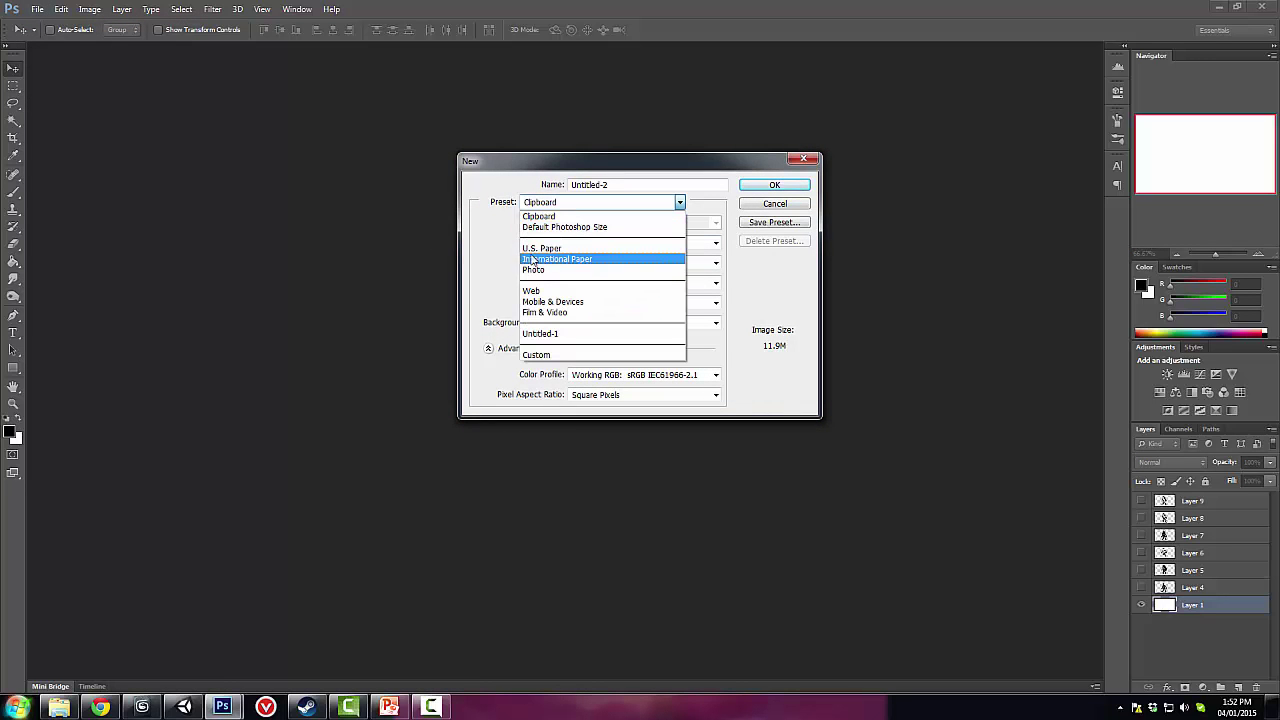
click(533, 215)
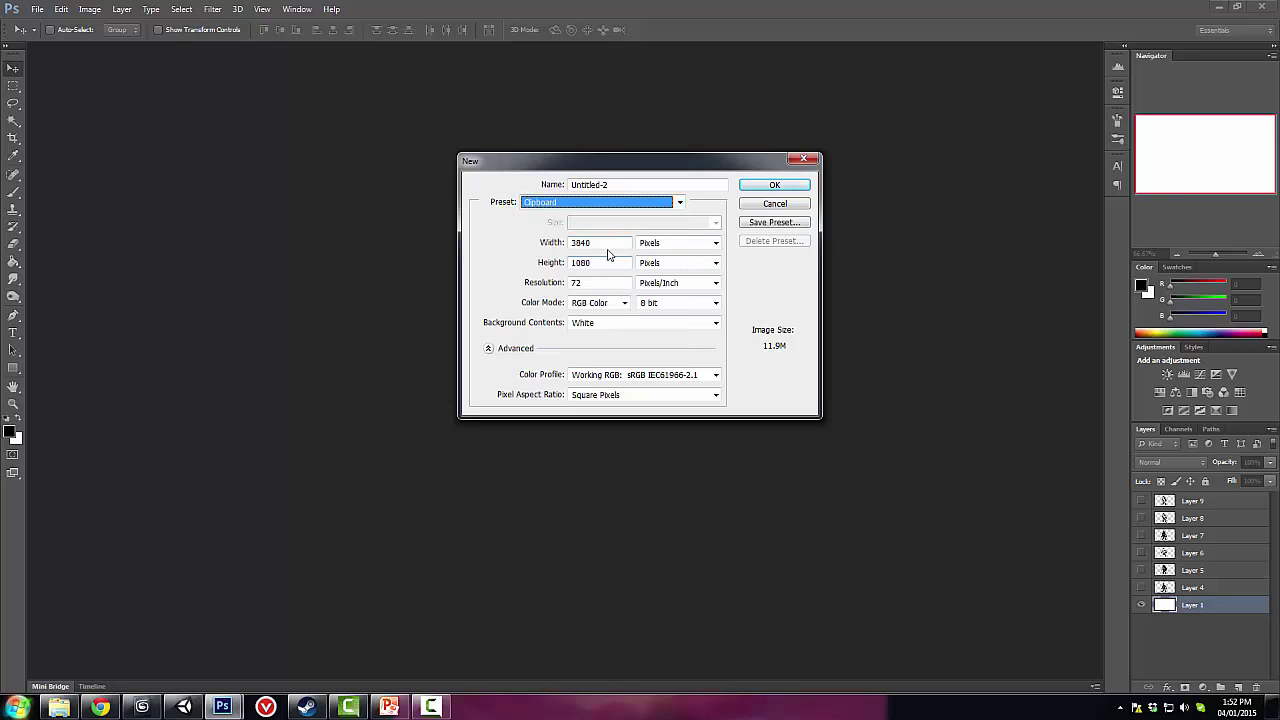
key(Tab)
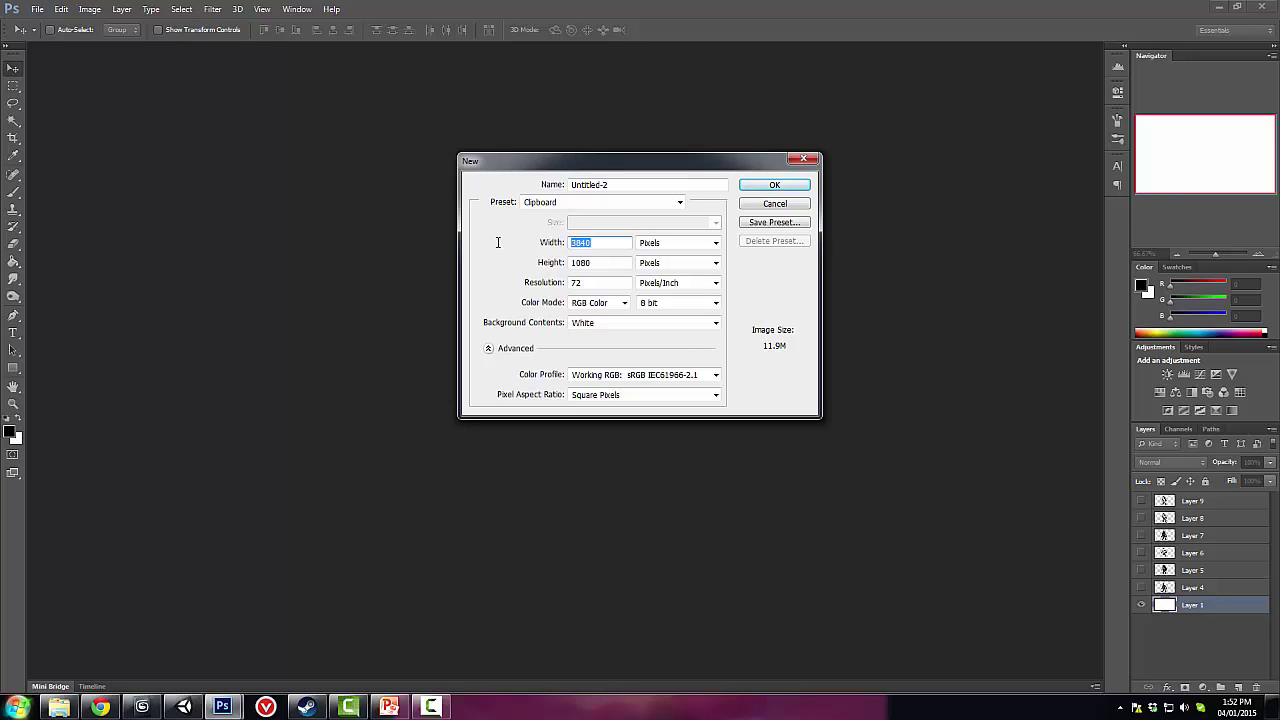
text(1920)
click(780, 186)
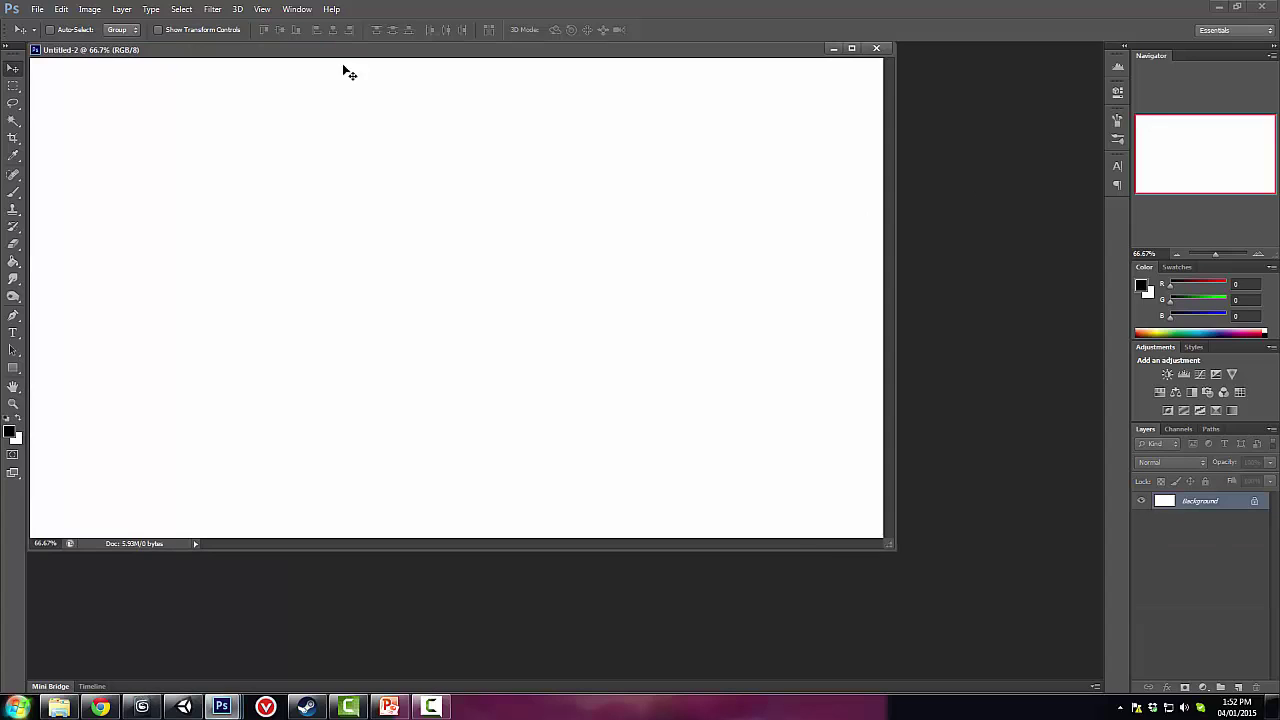
Show the blank canvas in full-screen mode with the view enlarged to 100%.
drag(331, 51, 446, 110)
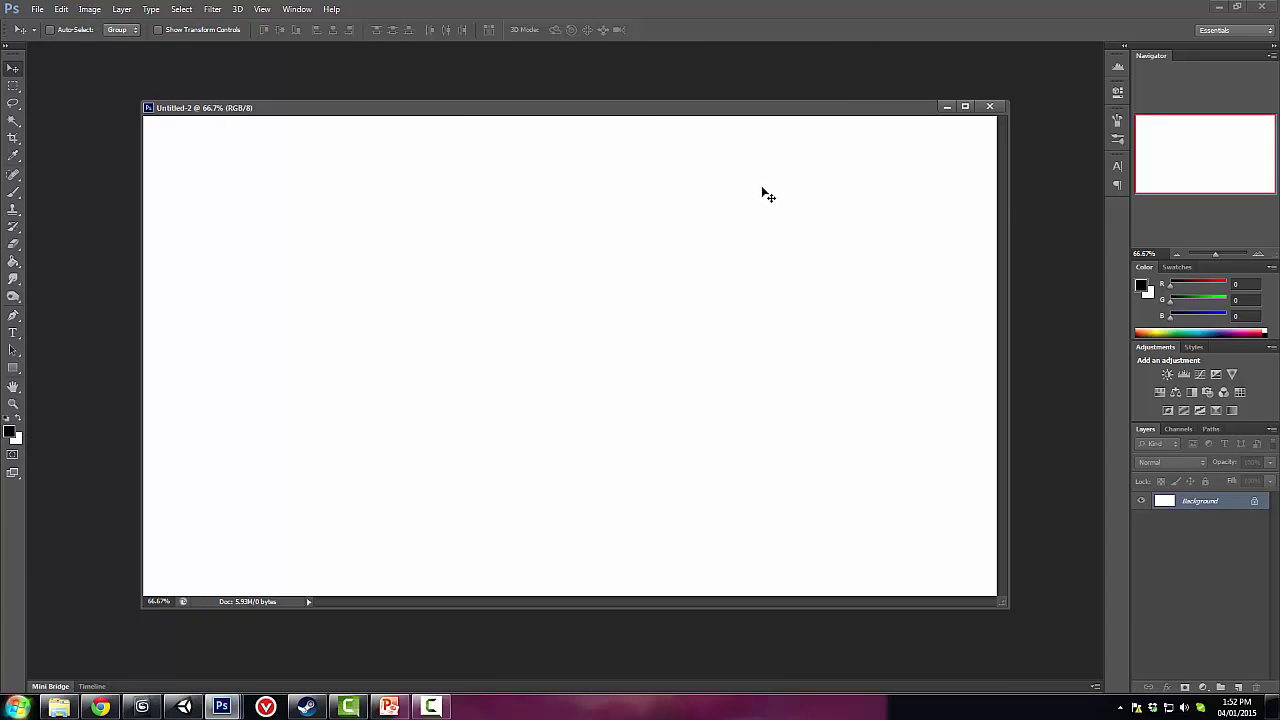
key(f)
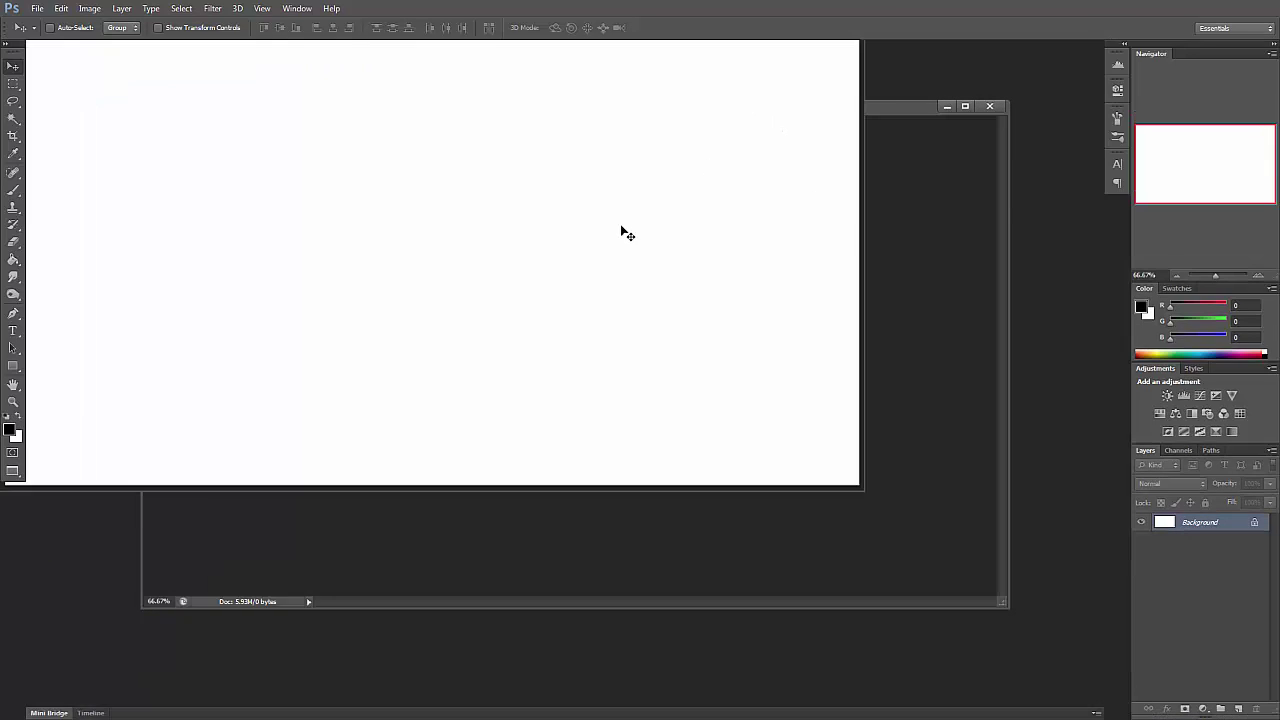
click(1258, 276)
drag(310, 245, 256, 226)
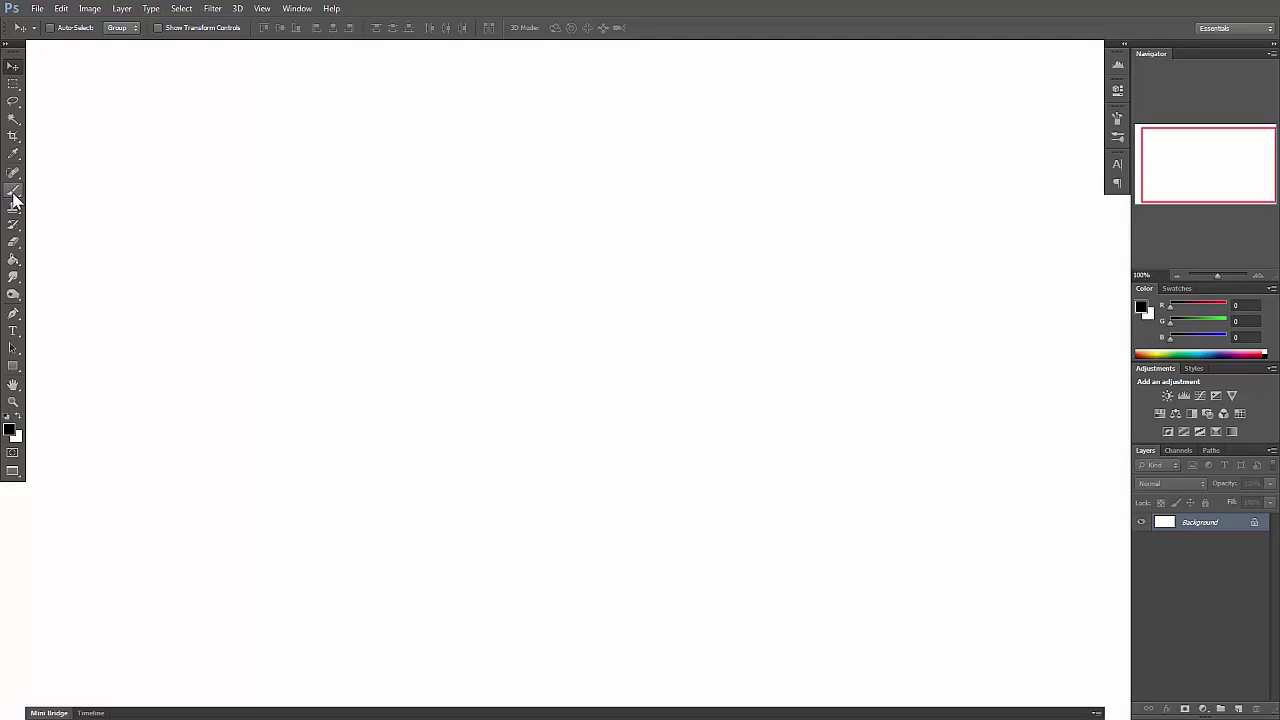
Activate the Brush tool and display the list of brush presets.
click(13, 190)
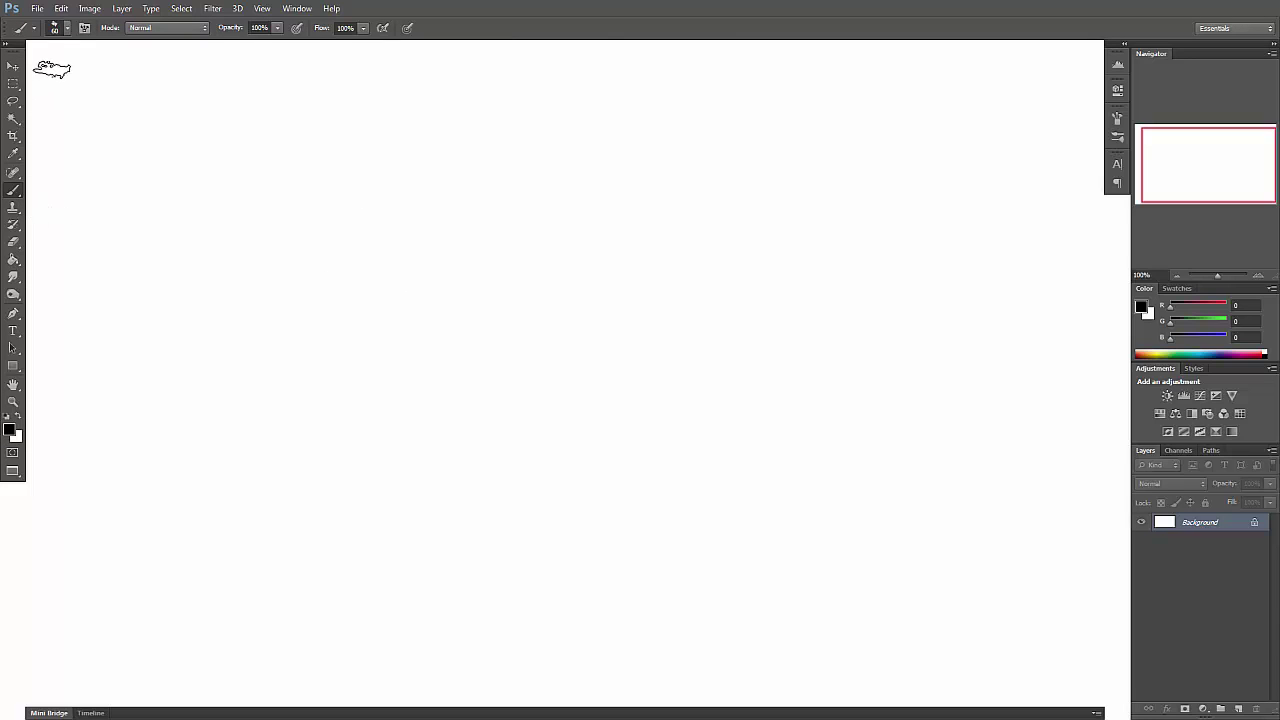
click(1117, 137)
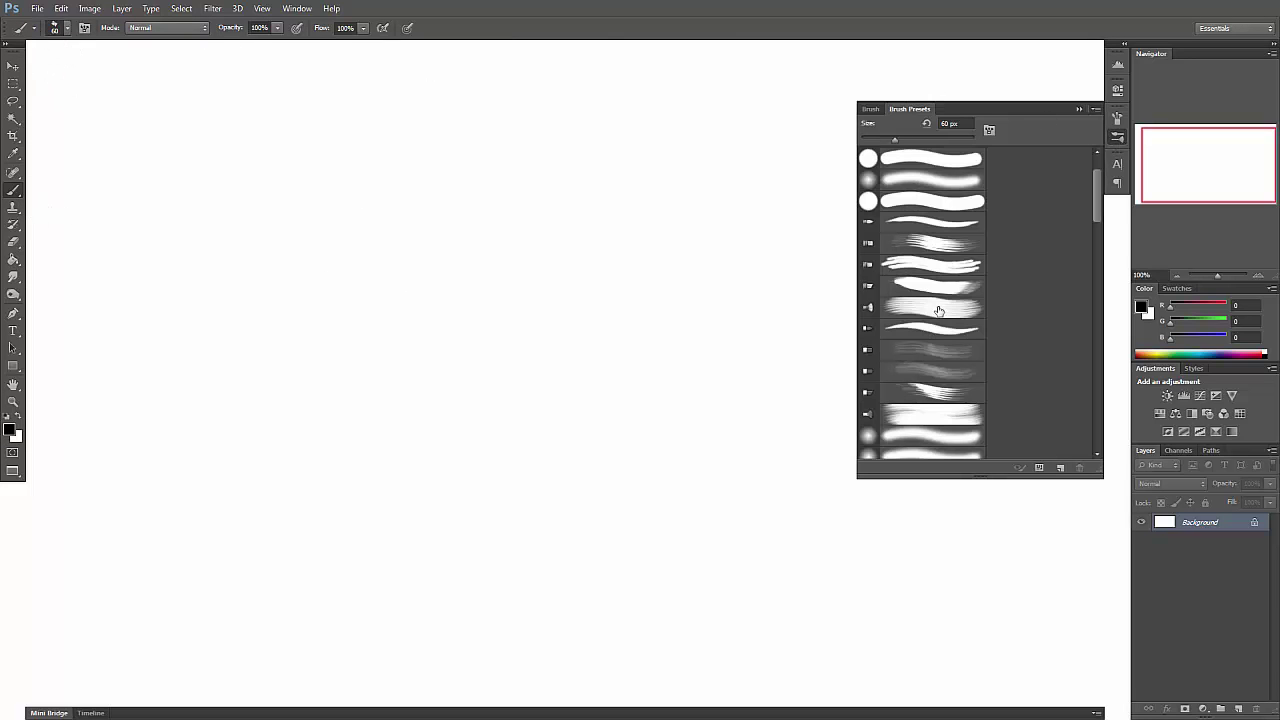
click(294, 12)
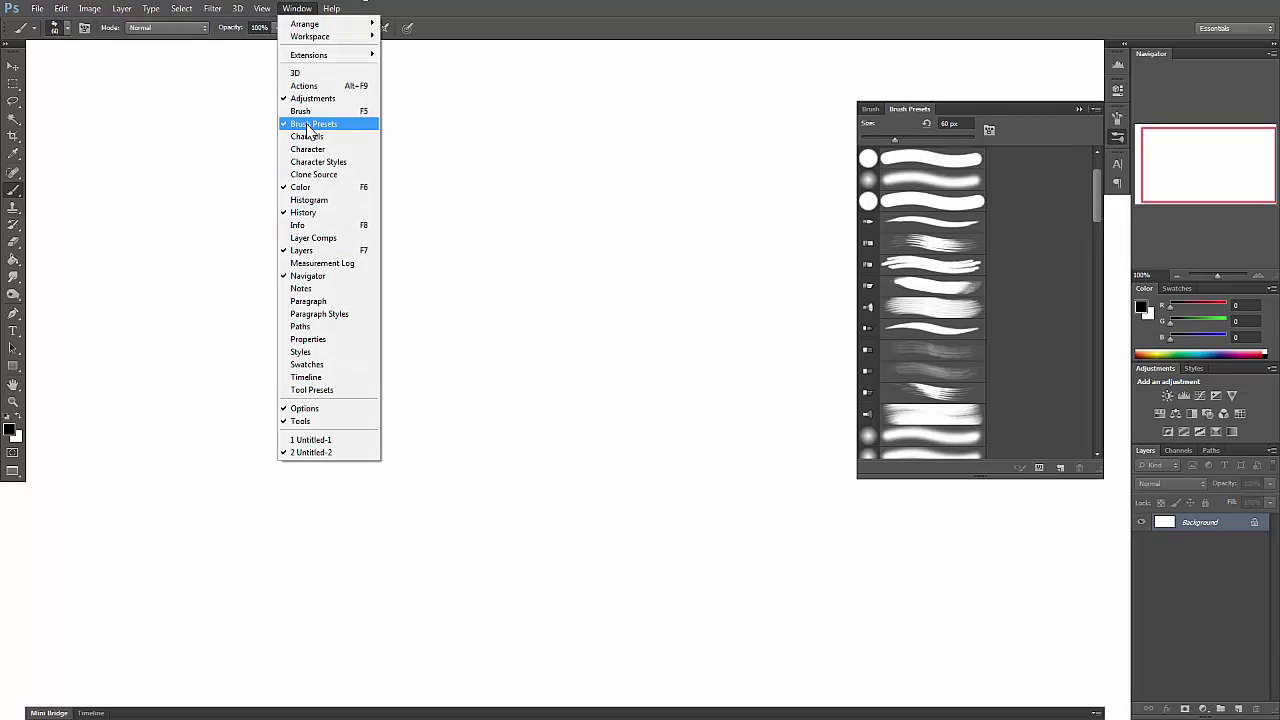
click(305, 124)
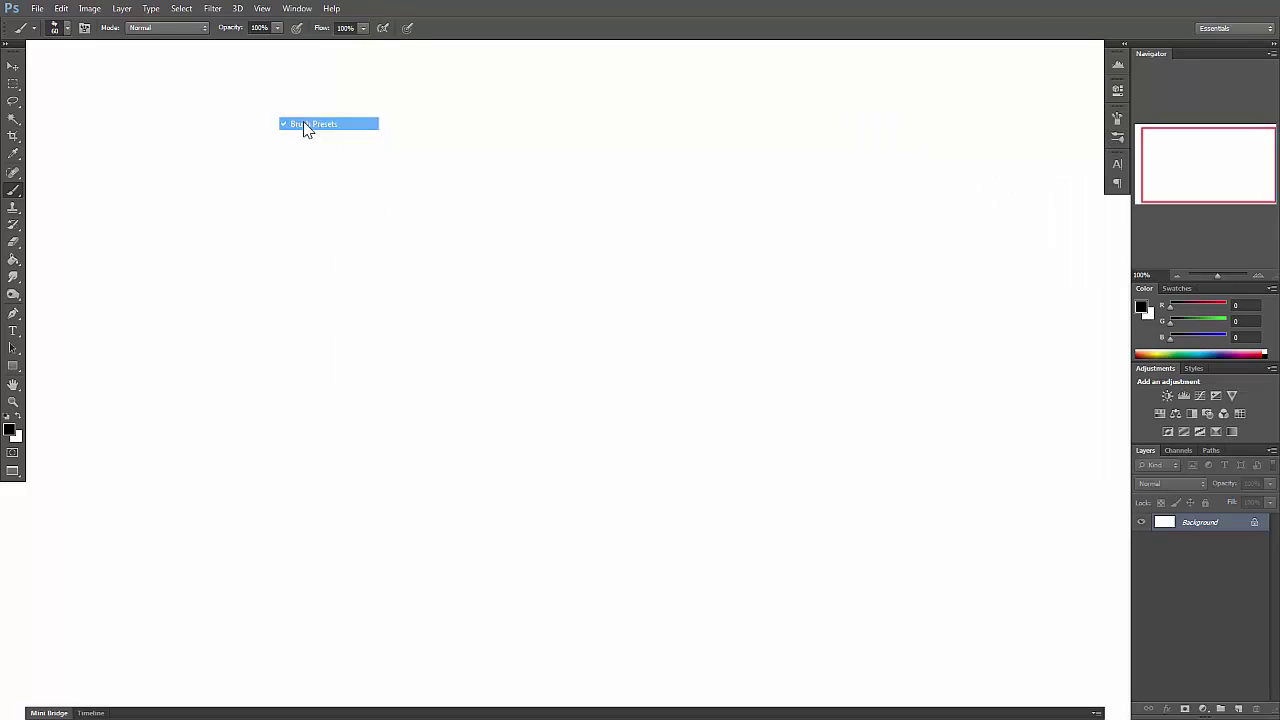
click(297, 9)
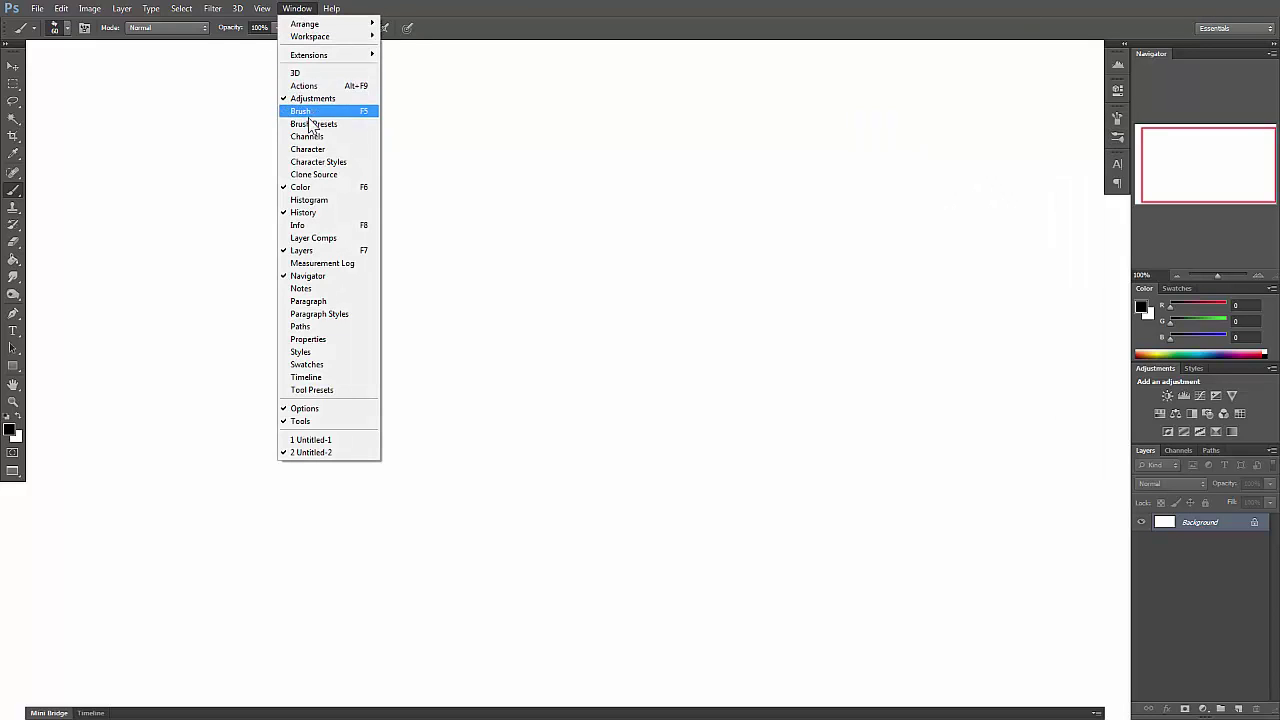
click(310, 125)
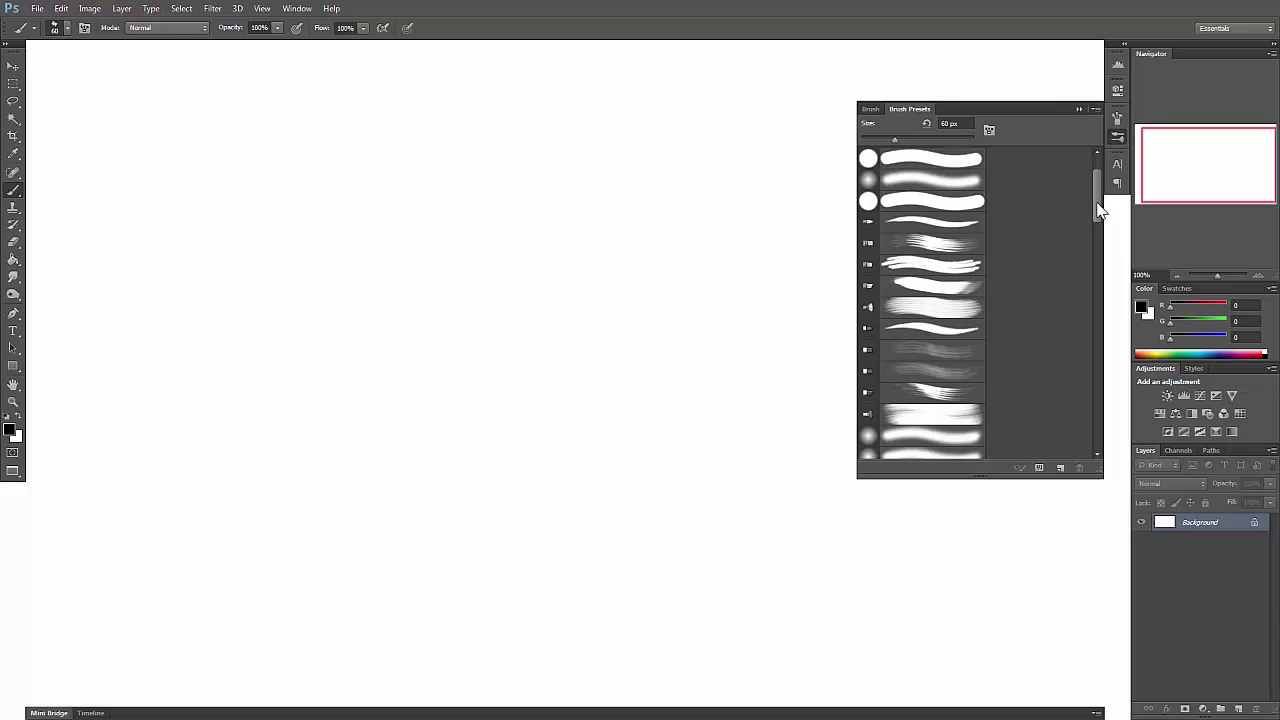
Select the 63 px brush preset with the tapered stroke near the end of the preset list.
drag(1100, 210, 1100, 213)
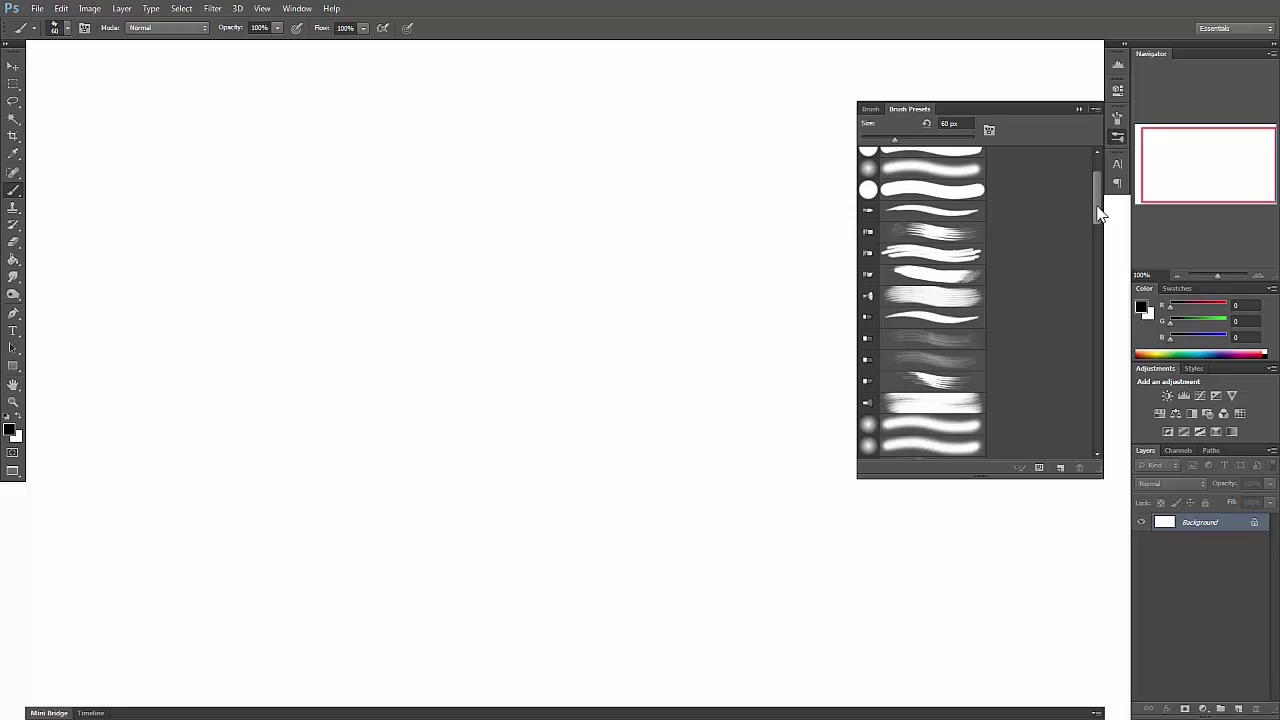
drag(1100, 212, 1100, 206)
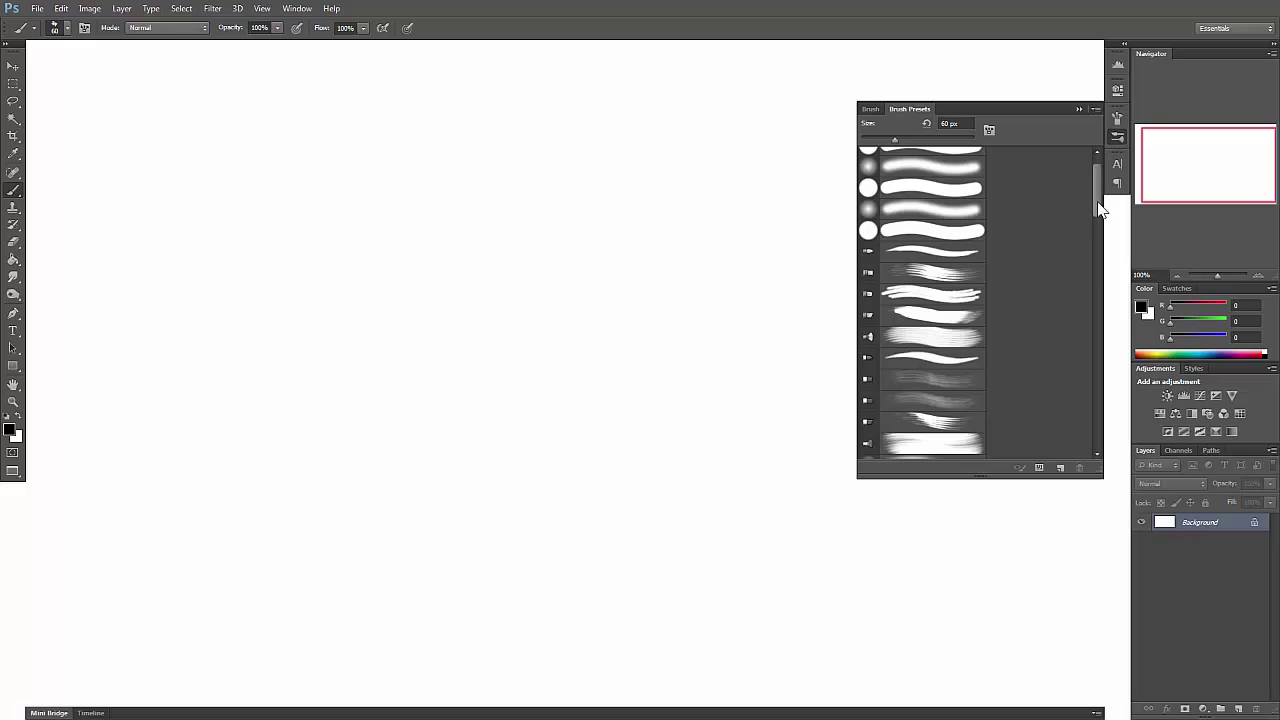
drag(1098, 200, 1098, 194)
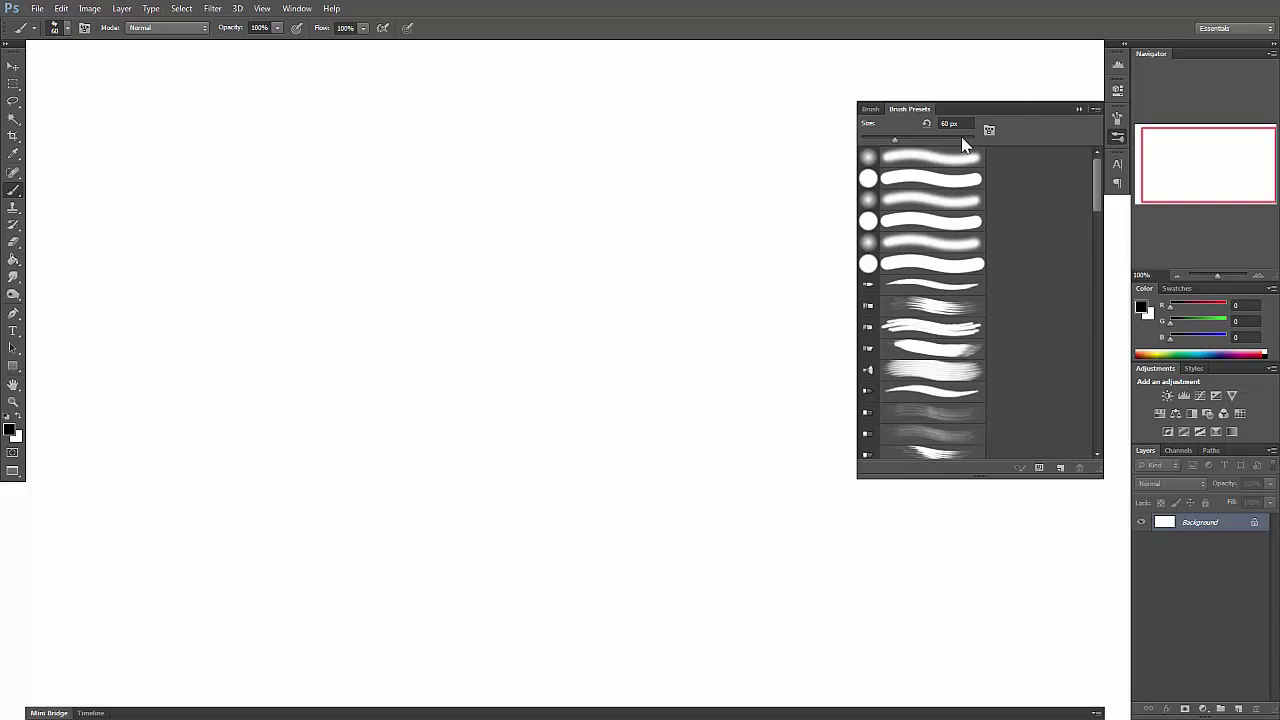
scroll(1096, 200, down, 2)
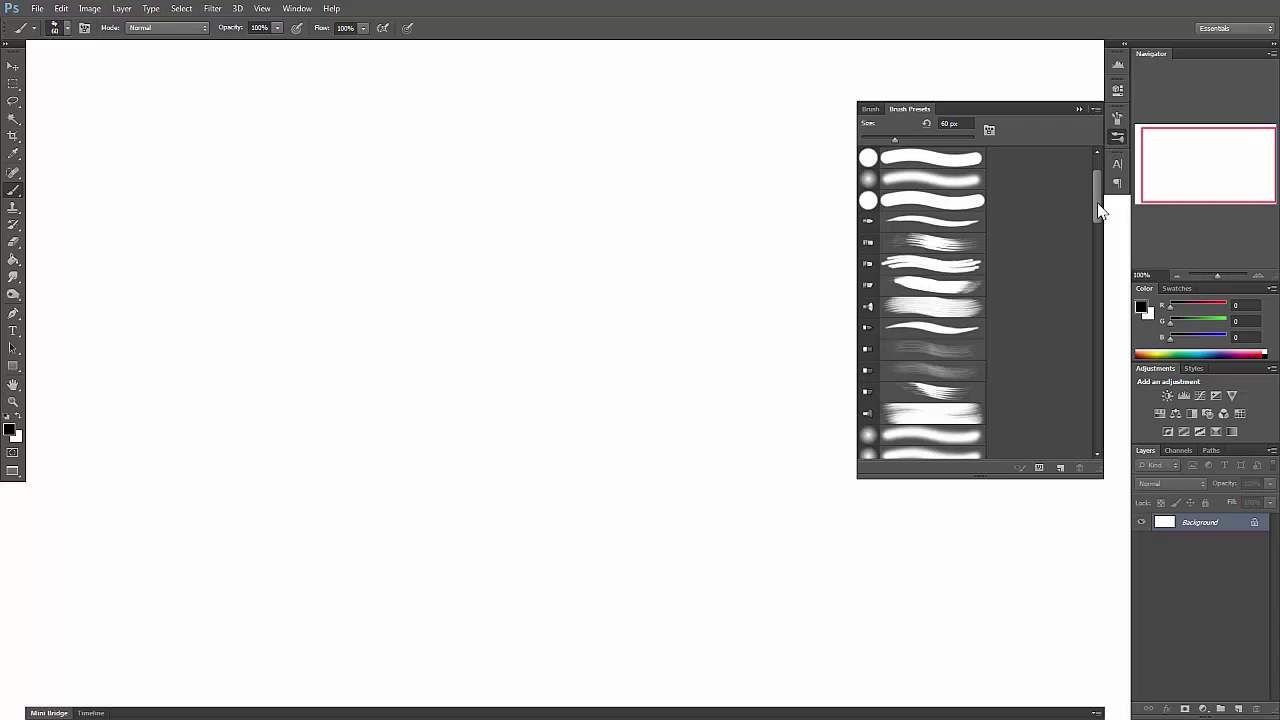
scroll(1100, 215, down, 1)
scroll(1100, 215, down, 10)
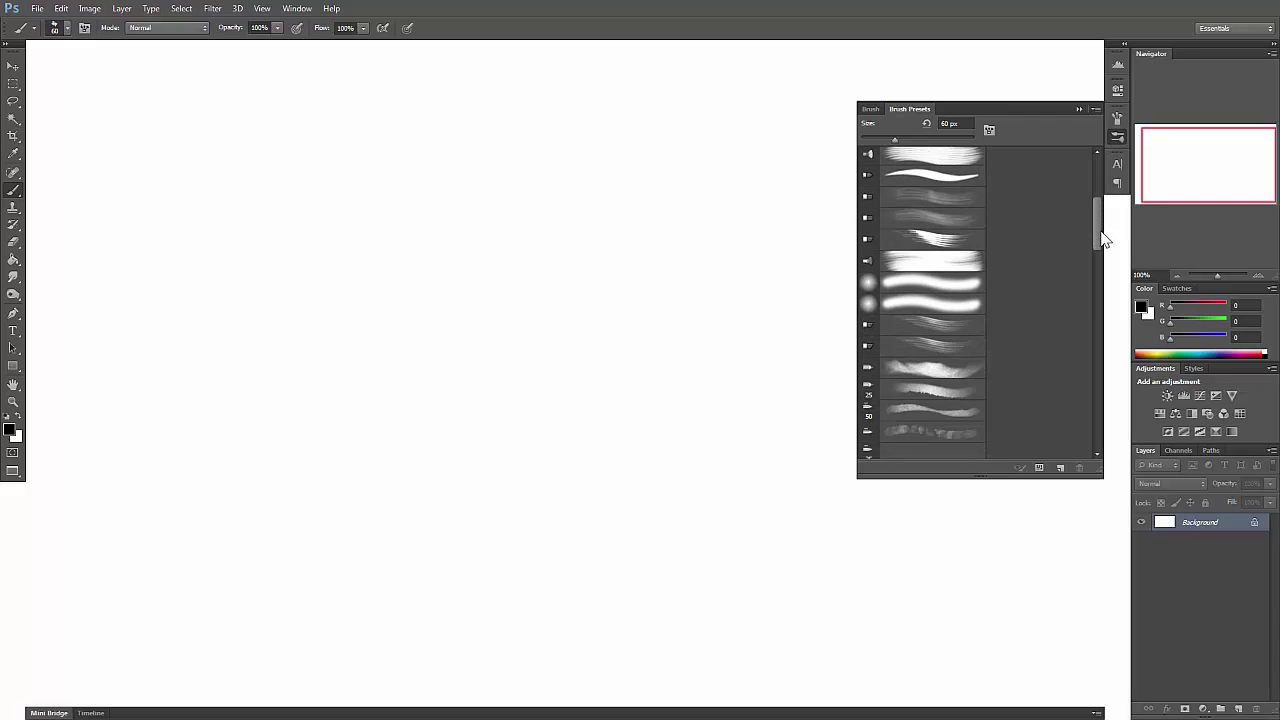
click(874, 388)
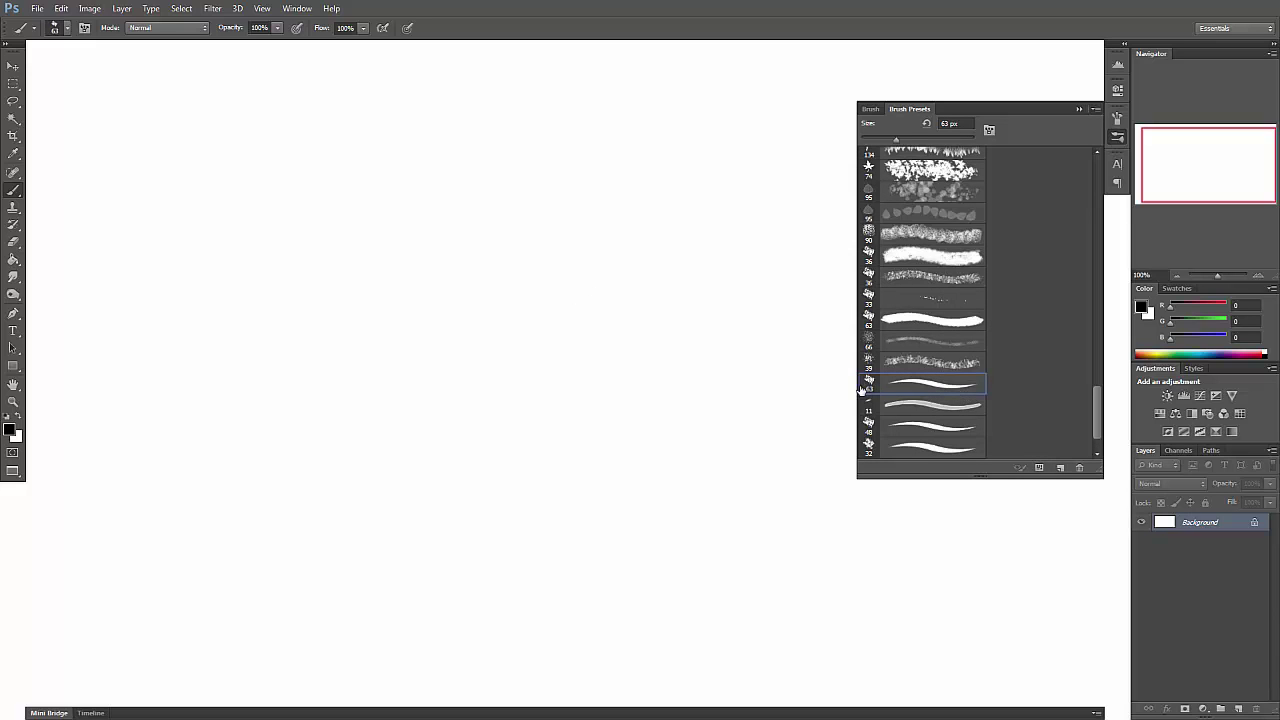
Set the size jitter control in the brush's Shape Dynamics to Pen Pressure.
click(869, 109)
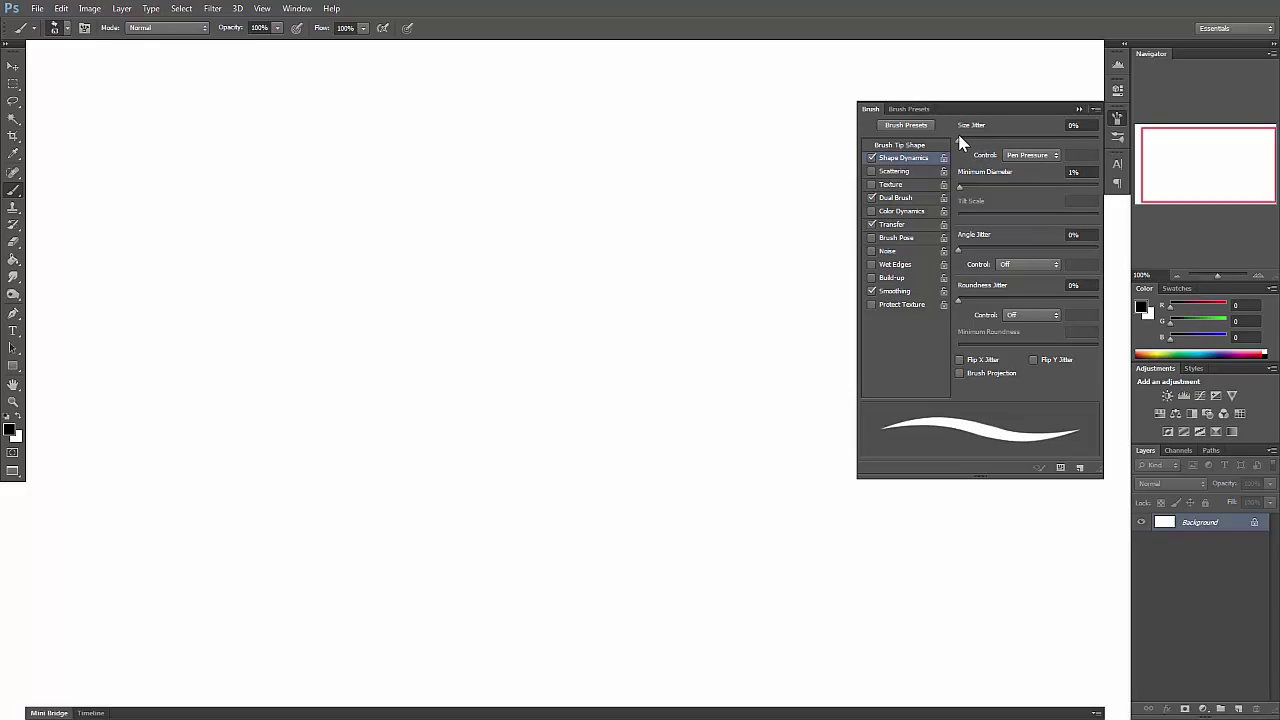
click(1020, 156)
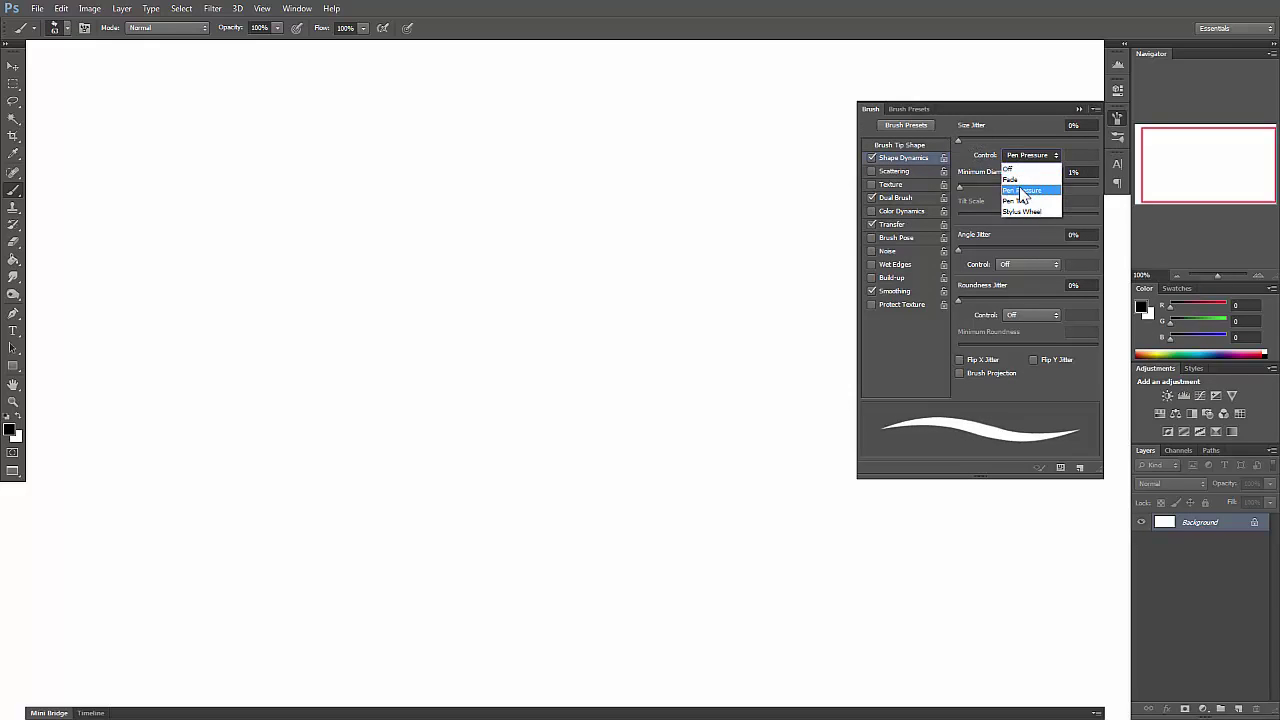
click(1022, 191)
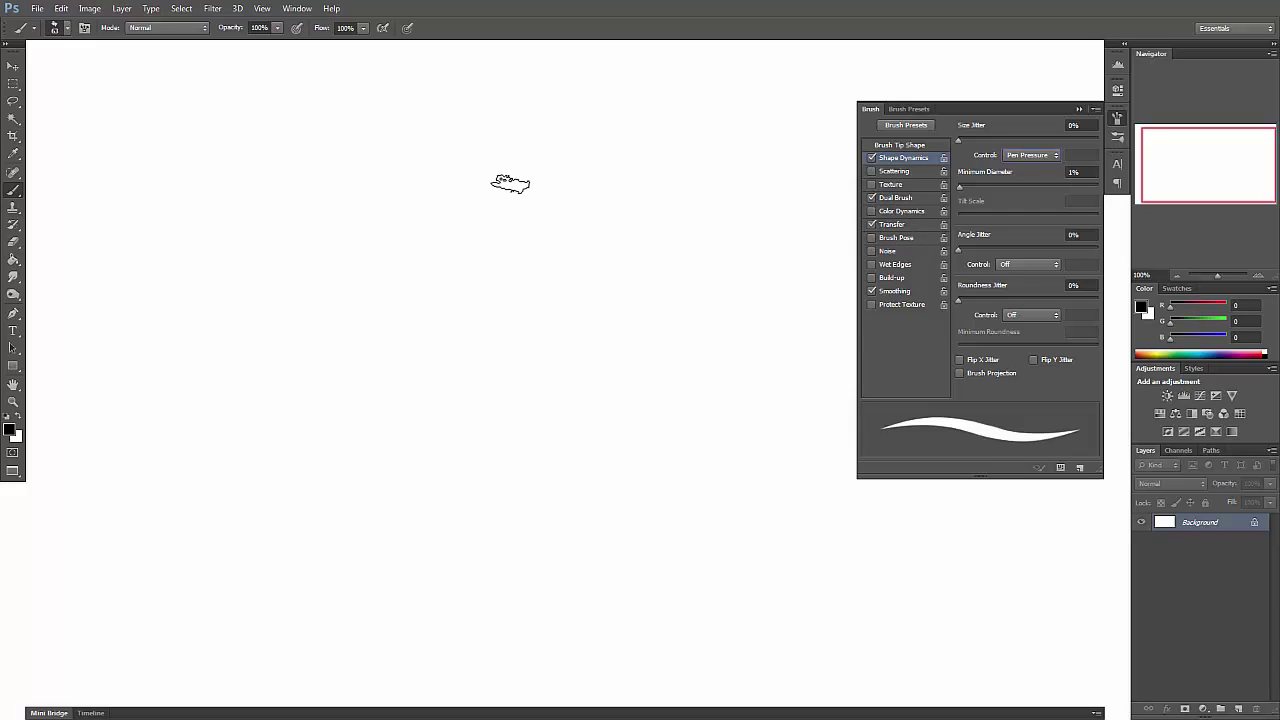
Test the brush with black scribbles across the middle of the canvas and undo them all.
mouse_move(466, 206)
mouse_down()
mouse_move(503, 434)
mouse_move(621, 555)
mouse_move(686, 506)
mouse_move(737, 531)
mouse_move(740, 400)
mouse_move(853, 563)
mouse_up()
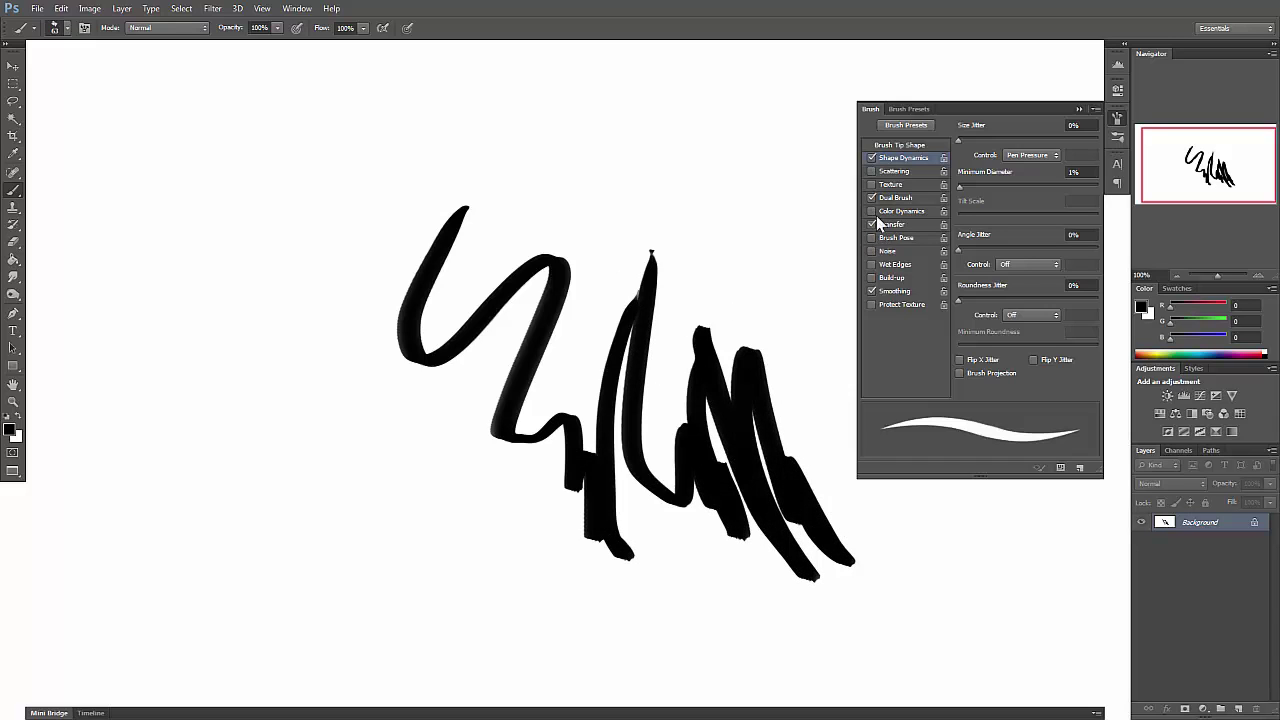
key(ctrl+z)
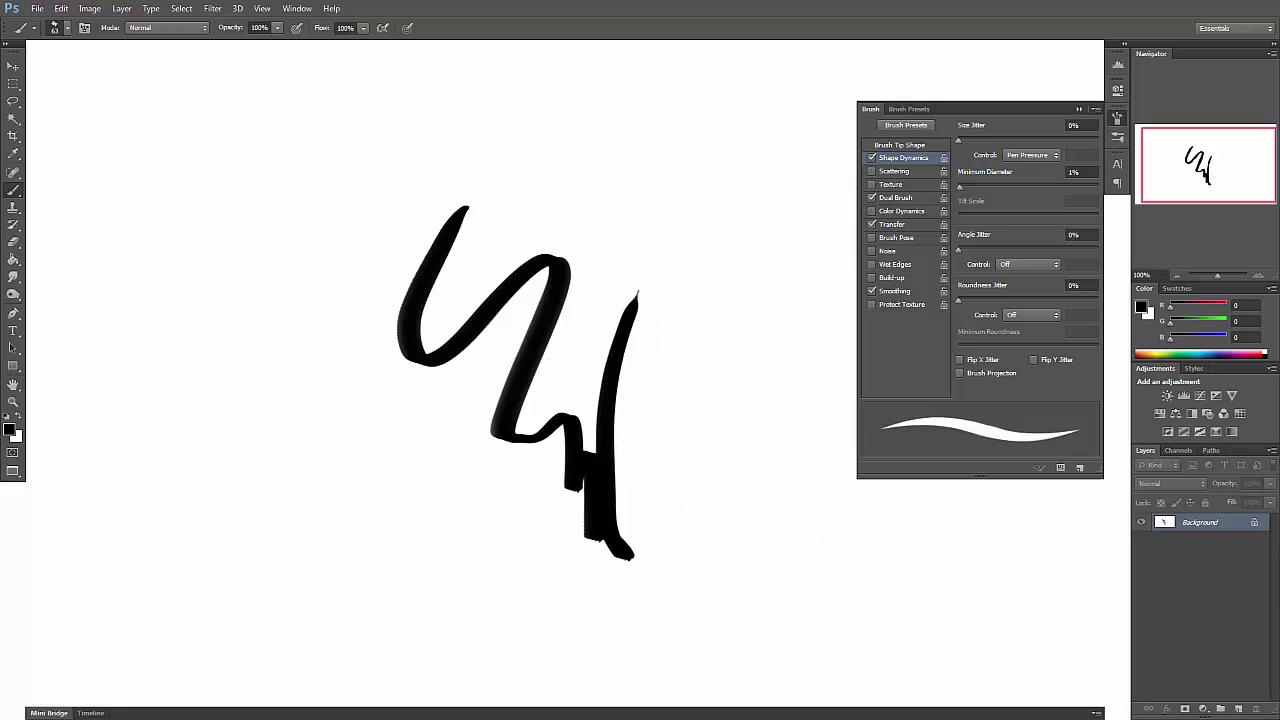
key(ctrl+alt+z)
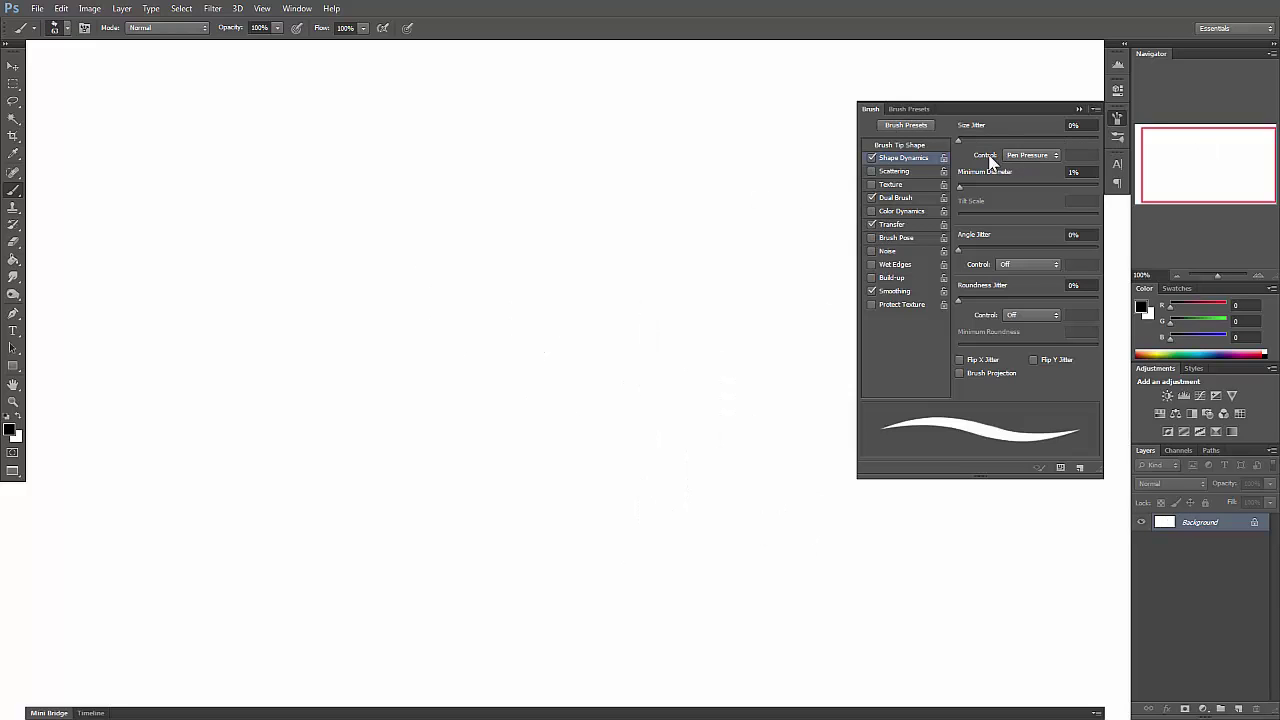
Hide the brush settings and add a new layer above the Background, undoing a trial scribble made on it.
click(1078, 109)
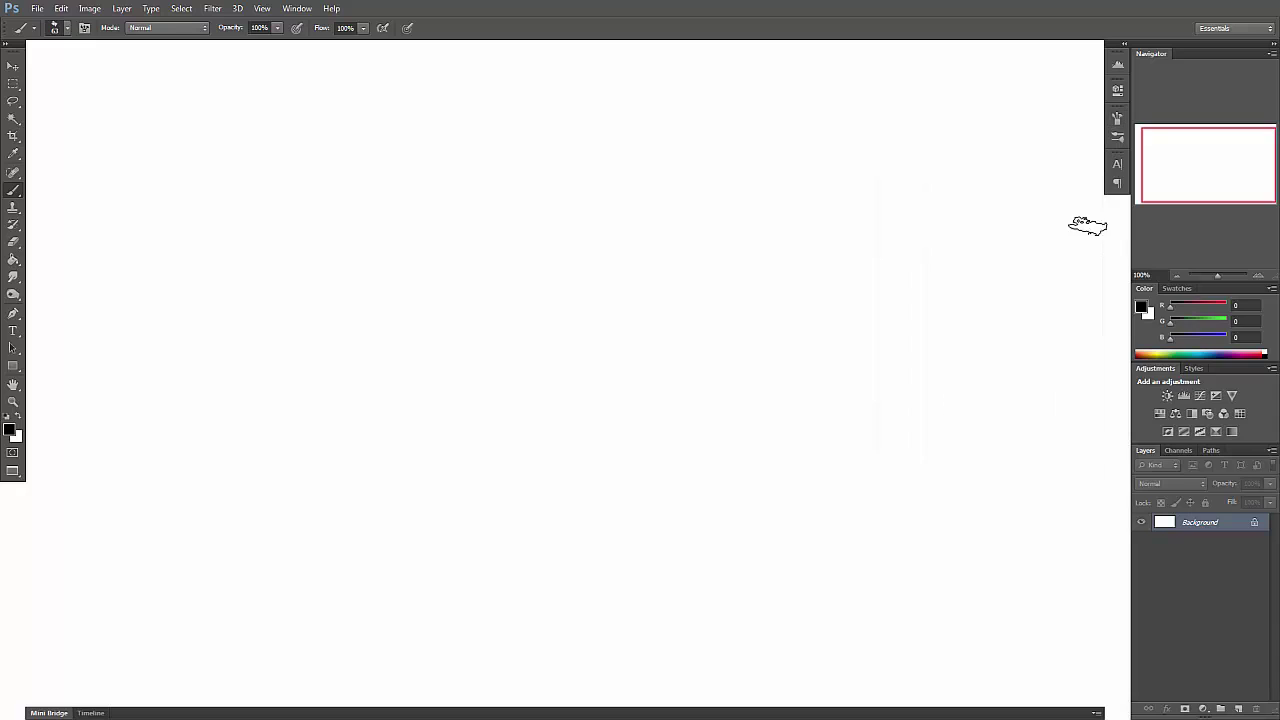
click(1238, 707)
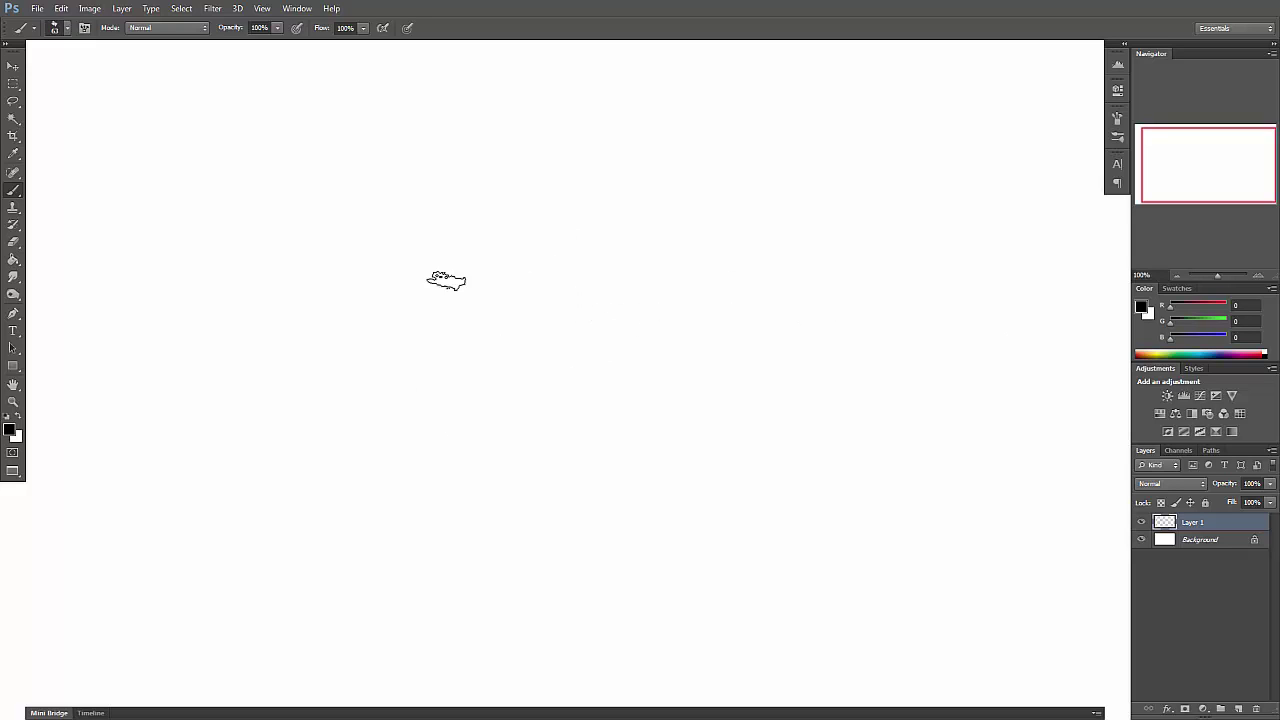
mouse_move(456, 203)
mouse_down()
mouse_move(363, 450)
mouse_move(571, 440)
mouse_move(681, 492)
mouse_up()
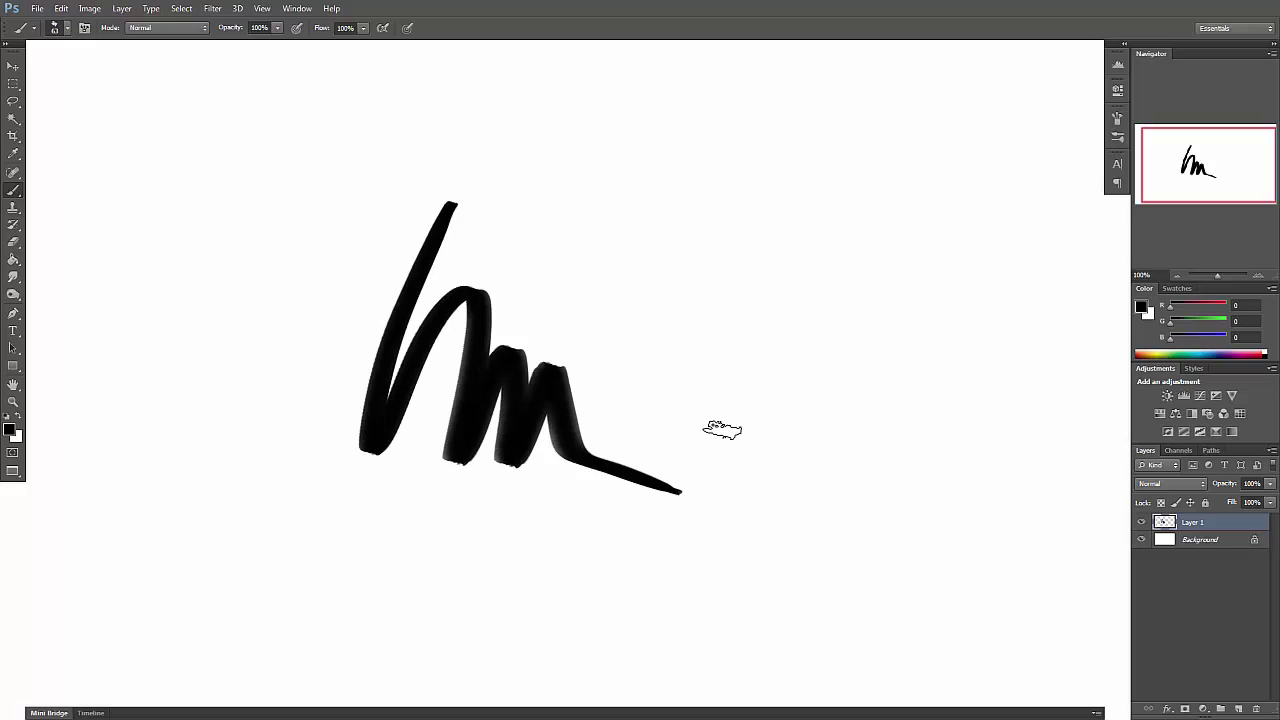
key(ctrl+z)
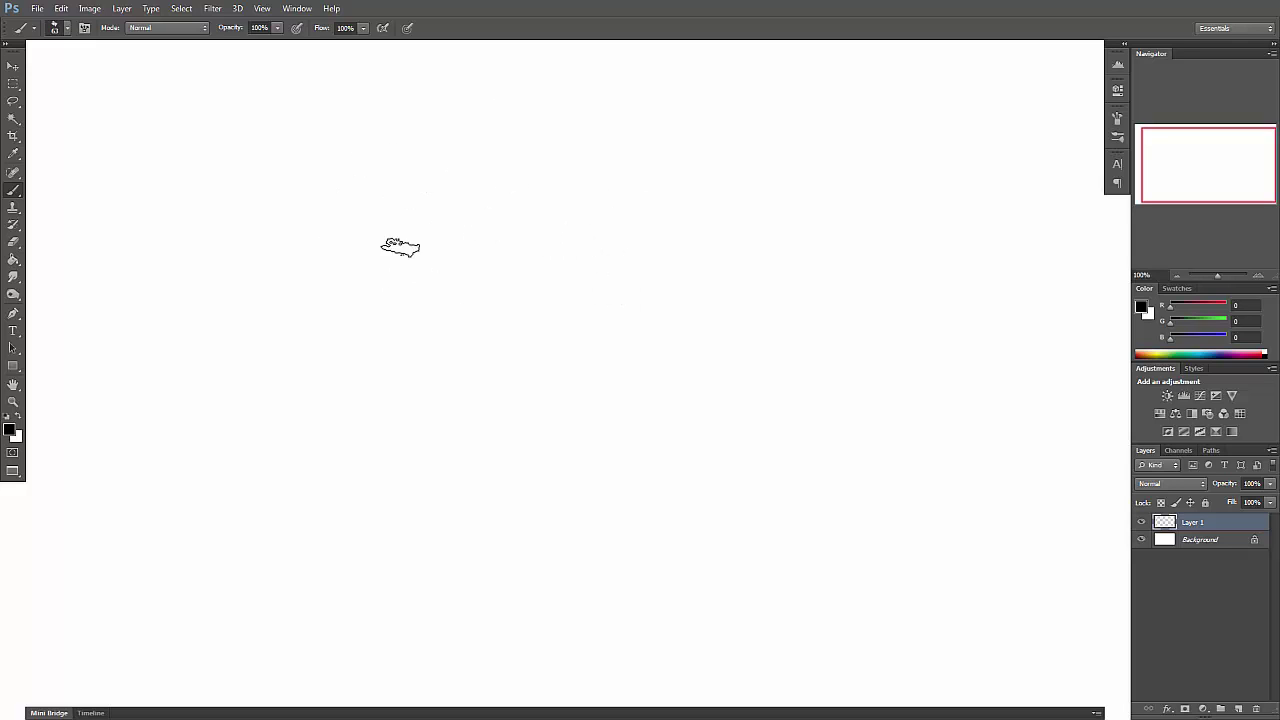
Paint the head, torso, both arms, hips and upper thighs of a standing black silhouette figure on the left side of the canvas.
mouse_move(280, 155)
mouse_down()
mouse_move(310, 140)
mouse_move(284, 235)
mouse_move(262, 193)
mouse_move(290, 263)
mouse_move(278, 196)
mouse_move(287, 222)
mouse_move(320, 233)
mouse_move(296, 201)
mouse_move(216, 229)
mouse_move(330, 228)
mouse_move(300, 207)
mouse_move(220, 246)
mouse_move(258, 235)
mouse_move(238, 249)
mouse_move(272, 332)
mouse_move(306, 240)
mouse_move(298, 337)
mouse_move(320, 259)
mouse_move(256, 235)
mouse_move(322, 237)
mouse_move(372, 268)
mouse_move(322, 226)
mouse_move(366, 261)
mouse_move(183, 269)
mouse_move(173, 313)
mouse_move(215, 245)
mouse_move(177, 295)
mouse_move(161, 329)
mouse_move(167, 357)
mouse_move(160, 337)
mouse_move(140, 389)
mouse_move(155, 335)
mouse_up()
mouse_move(395, 272)
mouse_down()
mouse_move(439, 322)
mouse_move(429, 347)
mouse_move(409, 352)
mouse_move(457, 347)
mouse_move(397, 351)
mouse_move(399, 364)
mouse_move(392, 347)
mouse_move(425, 376)
mouse_up()
mouse_move(176, 380)
mouse_down()
mouse_move(185, 398)
mouse_move(152, 425)
mouse_up()
drag(257, 286, 290, 323)
mouse_move(310, 250)
mouse_down()
mouse_move(305, 362)
mouse_move(275, 358)
mouse_move(262, 380)
mouse_move(295, 362)
mouse_move(300, 417)
mouse_move(303, 367)
mouse_move(297, 395)
mouse_move(258, 398)
mouse_move(225, 500)
mouse_move(278, 405)
mouse_move(220, 490)
mouse_move(288, 425)
mouse_move(315, 476)
mouse_up()
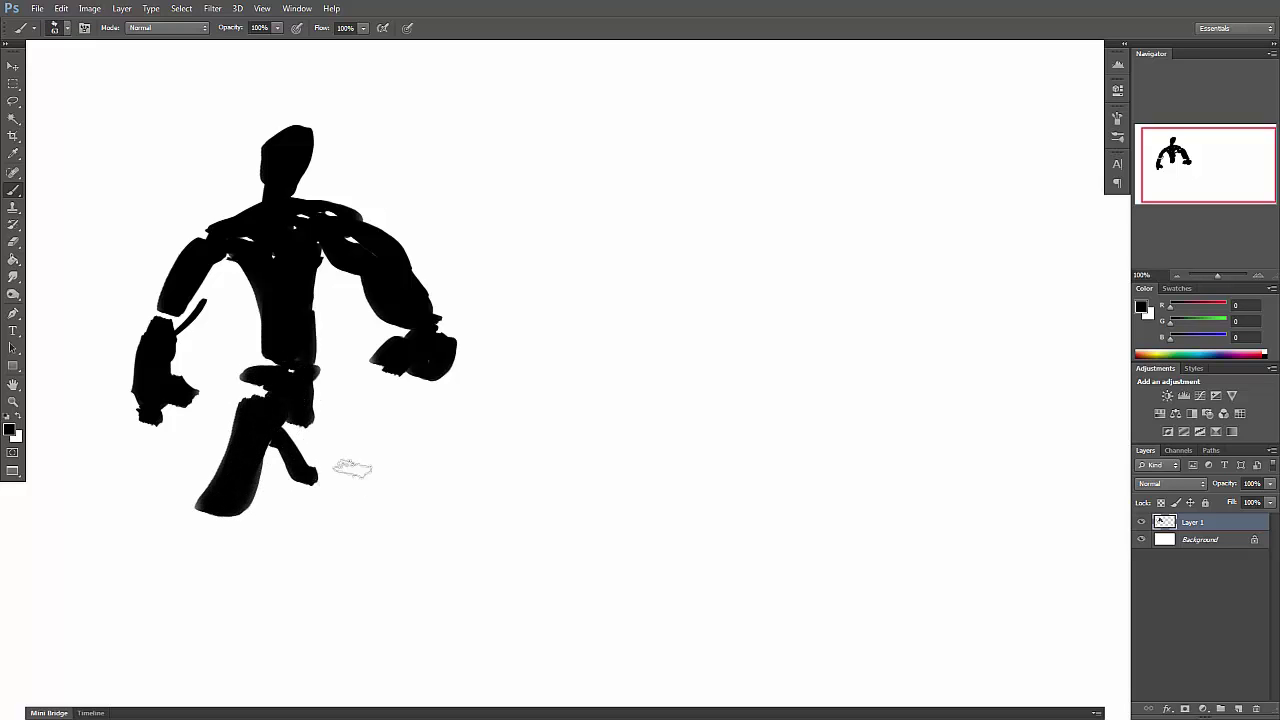
Complete the silhouette's legs with black strokes for the right-hand thigh, both lower legs and both feet.
mouse_move(300, 395)
mouse_down()
mouse_move(389, 571)
mouse_move(372, 560)
mouse_up()
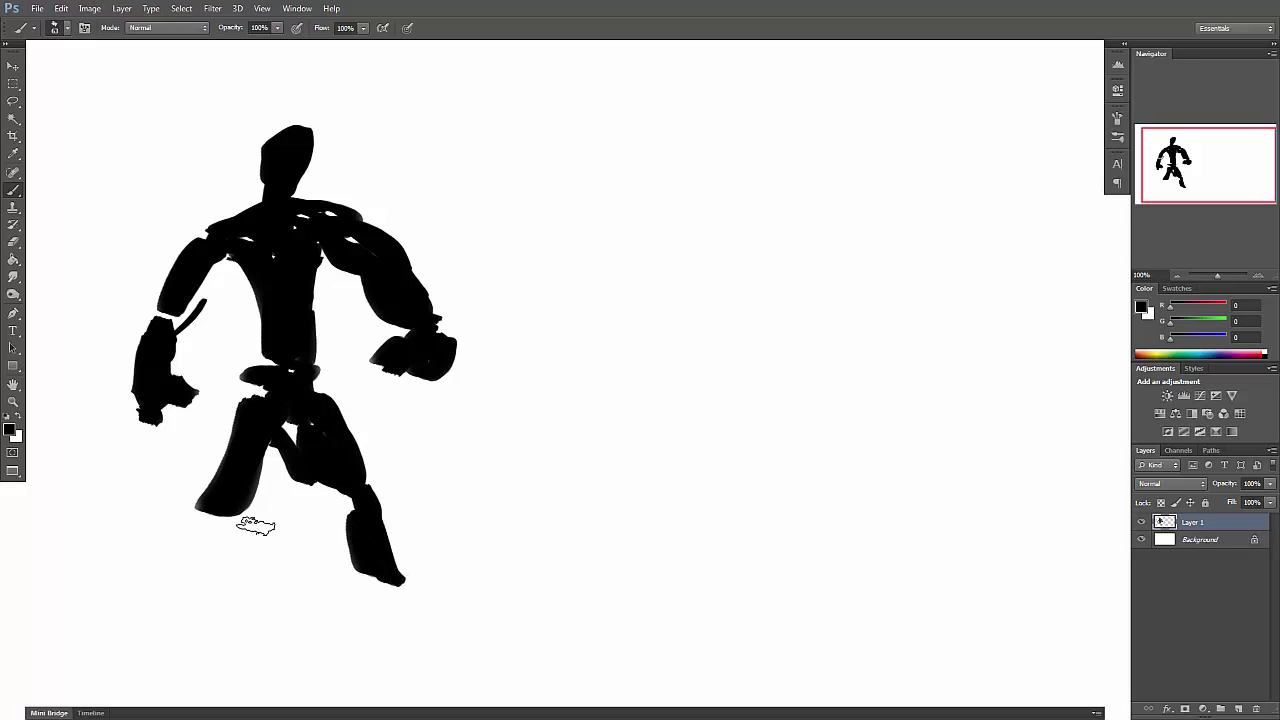
mouse_move(228, 557)
mouse_down()
mouse_move(222, 540)
mouse_move(214, 634)
mouse_move(245, 628)
mouse_up()
drag(350, 612, 415, 605)
drag(222, 537, 160, 622)
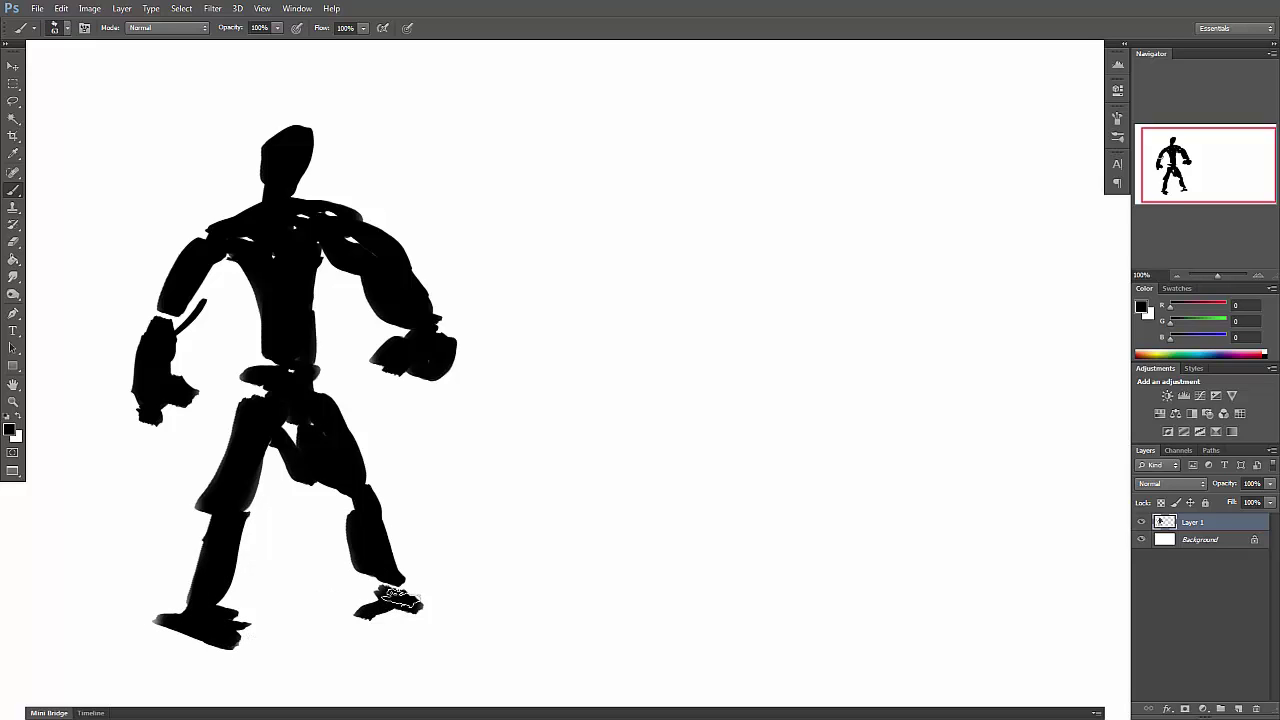
mouse_move(385, 585)
mouse_down()
mouse_move(363, 594)
mouse_move(445, 606)
mouse_up()
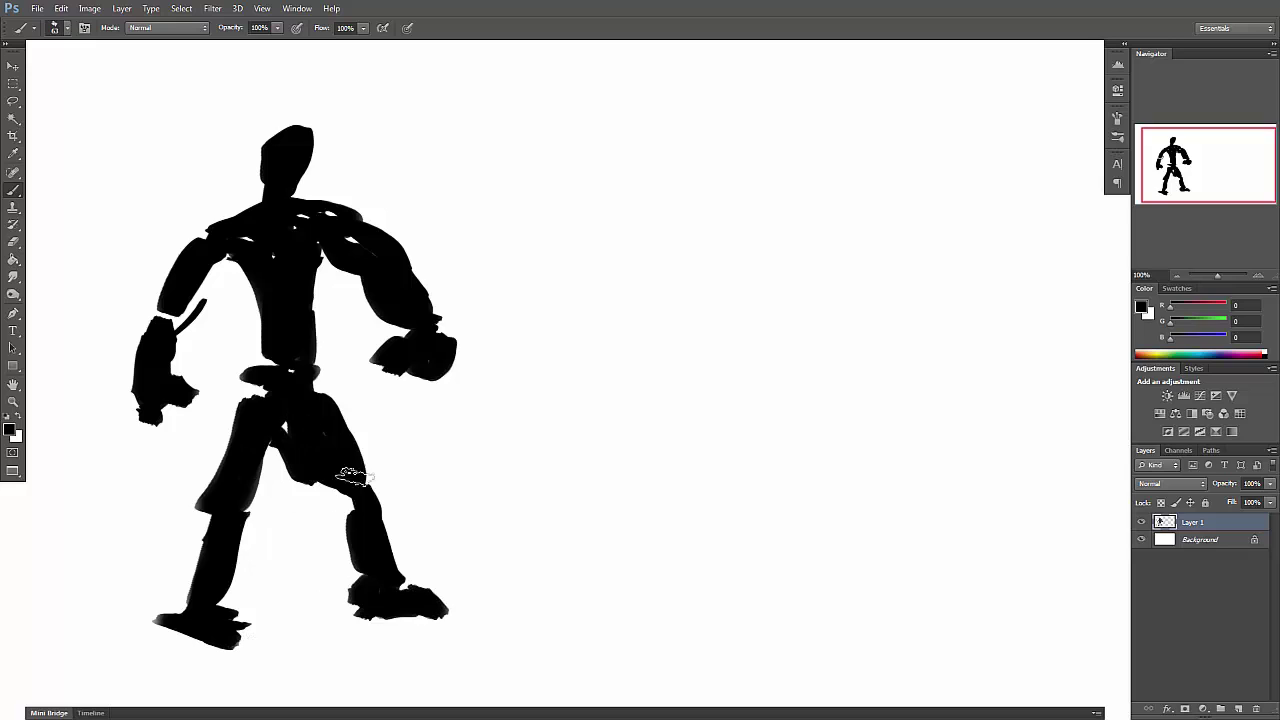
Enlarge the standing silhouette's head and touch up its shoulder, hip joint and left-hand foot with black strokes.
drag(190, 276, 210, 263)
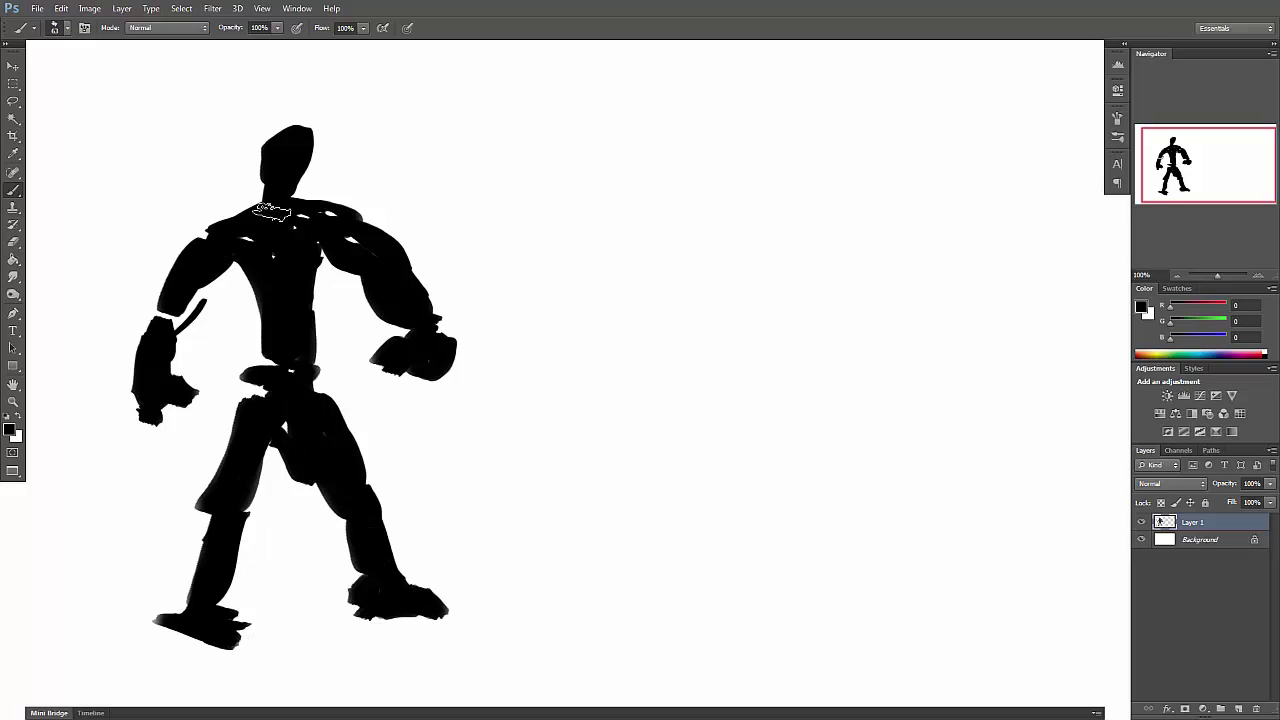
mouse_move(270, 143)
mouse_down()
mouse_move(286, 124)
mouse_move(280, 148)
mouse_up()
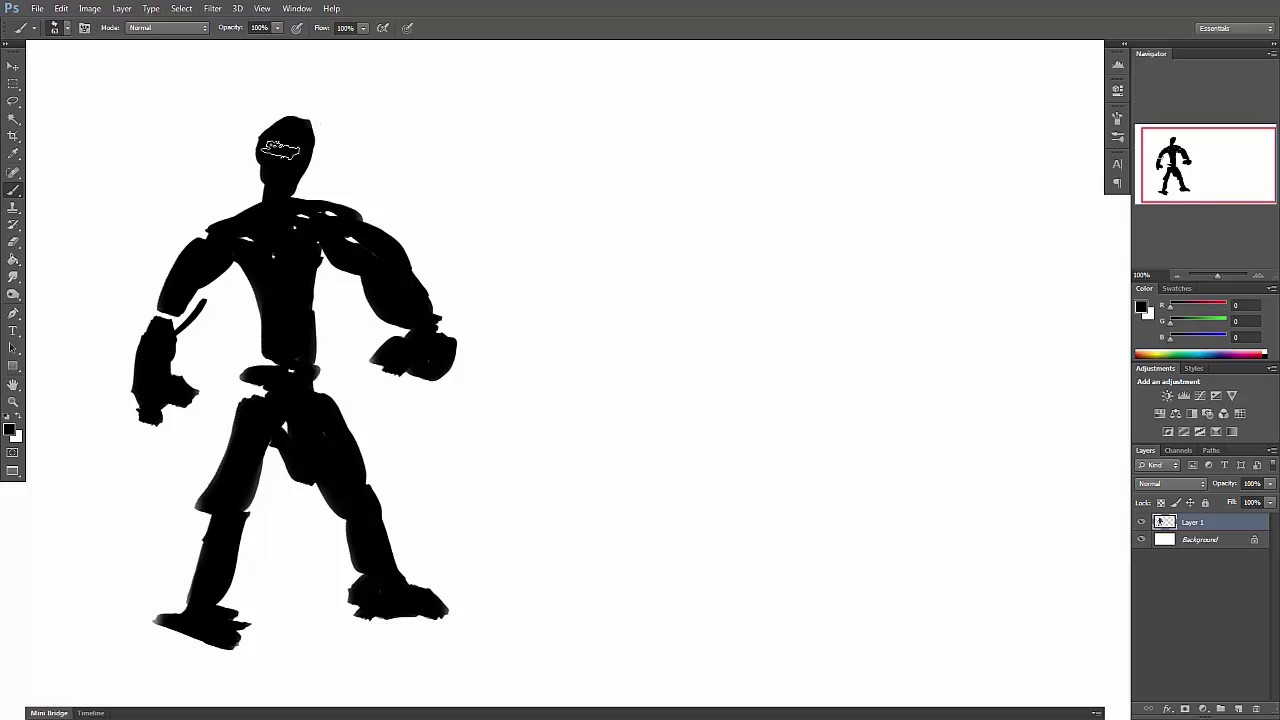
drag(263, 381, 243, 398)
mouse_move(195, 605)
mouse_down()
mouse_move(207, 655)
mouse_move(243, 656)
mouse_up()
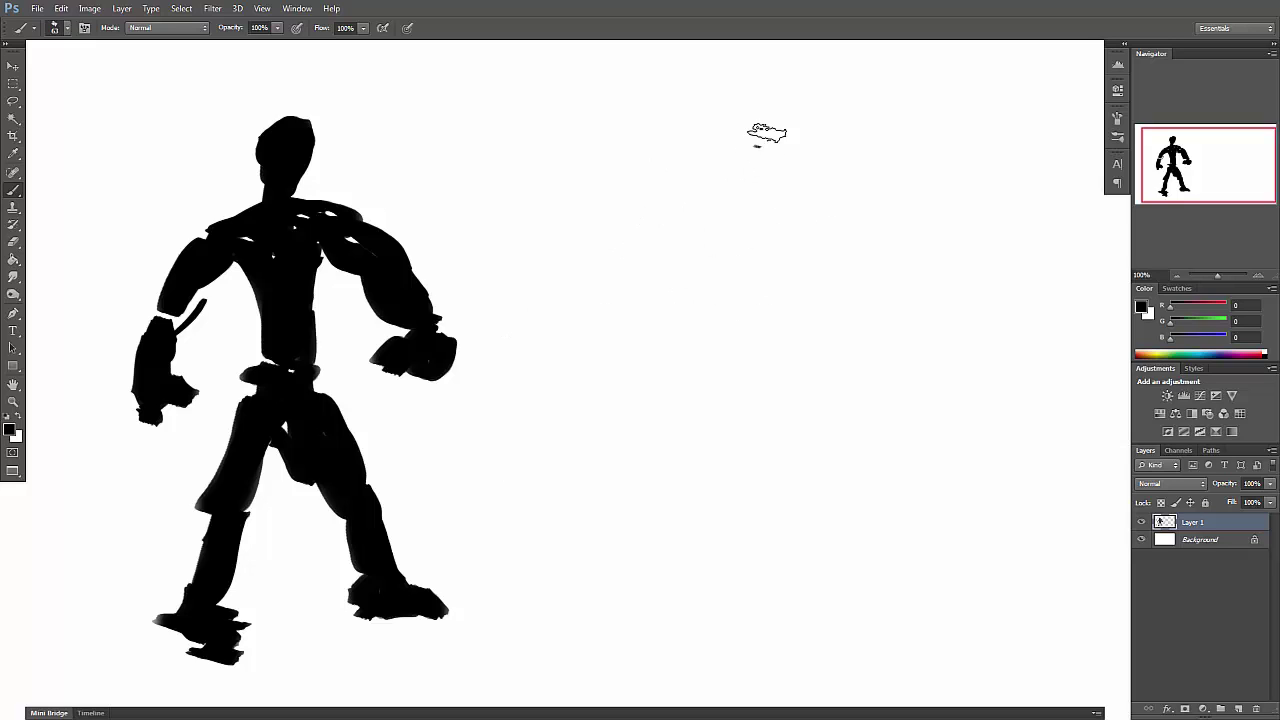
Paint the small head, wide-shouldered tapering torso and thick right-hand arm of a second black silhouette beside the first figure.
mouse_move(764, 130)
mouse_down()
mouse_move(772, 182)
mouse_move(753, 169)
mouse_move(758, 218)
mouse_up()
mouse_move(669, 231)
mouse_down()
mouse_move(764, 212)
mouse_move(705, 222)
mouse_move(718, 267)
mouse_move(811, 215)
mouse_move(763, 199)
mouse_move(716, 255)
mouse_move(823, 225)
mouse_move(789, 254)
mouse_move(699, 265)
mouse_move(743, 302)
mouse_move(742, 329)
mouse_move(794, 265)
mouse_move(769, 291)
mouse_move(728, 276)
mouse_move(725, 248)
mouse_move(700, 234)
mouse_move(841, 258)
mouse_move(840, 242)
mouse_move(820, 247)
mouse_move(861, 278)
mouse_move(842, 245)
mouse_up()
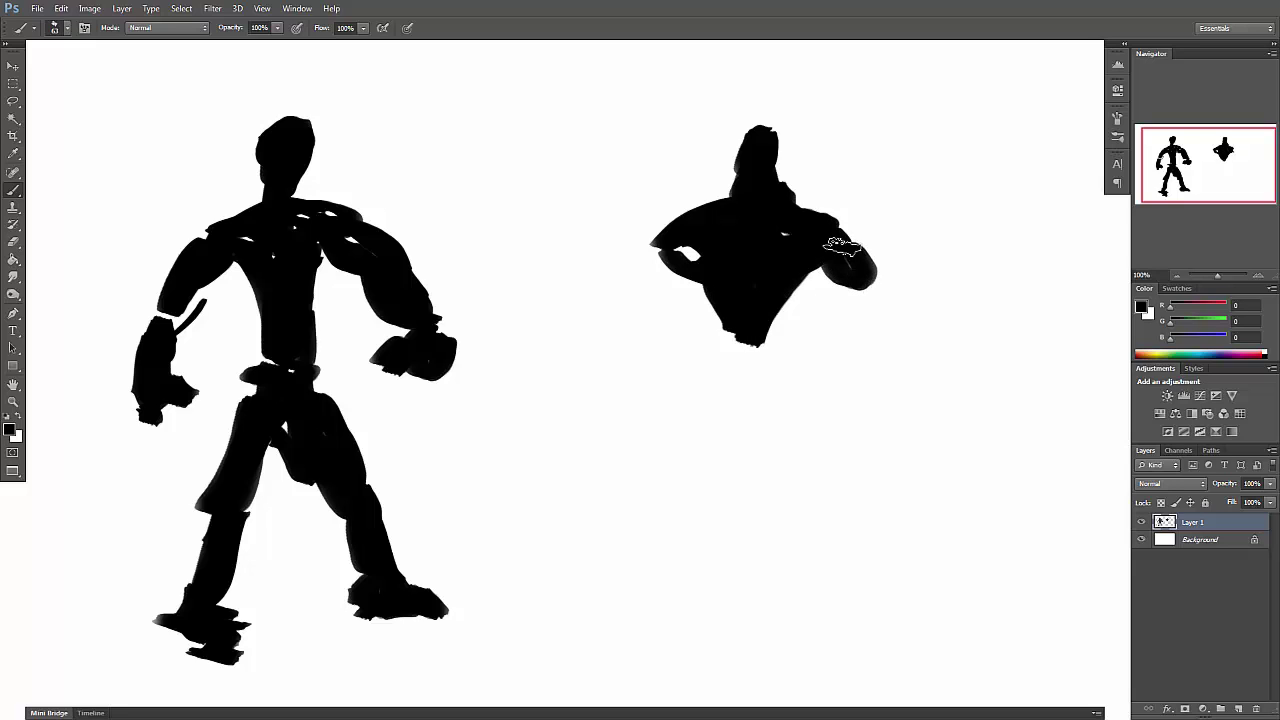
drag(651, 238, 664, 266)
mouse_move(867, 296)
mouse_down()
mouse_move(849, 309)
mouse_move(894, 306)
mouse_move(860, 333)
mouse_move(902, 375)
mouse_up()
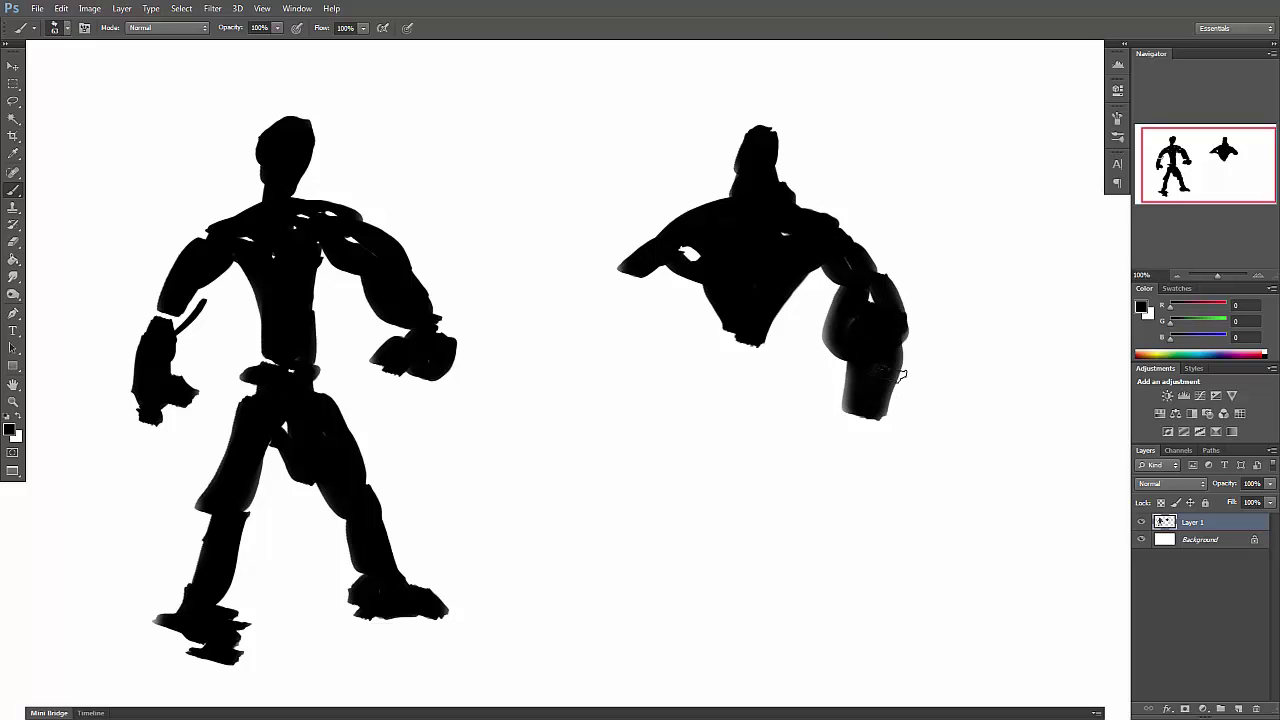
Complete the second silhouette with its left-hand arm, large fists, hips, short legs and feet, and fill the gaps in the chest.
mouse_move(615, 290)
mouse_down()
mouse_move(596, 317)
mouse_move(594, 373)
mouse_move(624, 291)
mouse_move(638, 340)
mouse_move(602, 368)
mouse_move(609, 385)
mouse_move(574, 382)
mouse_move(592, 407)
mouse_move(577, 368)
mouse_move(592, 415)
mouse_move(634, 415)
mouse_move(594, 437)
mouse_move(565, 425)
mouse_up()
mouse_move(844, 436)
mouse_down()
mouse_move(905, 415)
mouse_move(868, 456)
mouse_move(738, 338)
mouse_move(752, 374)
mouse_move(744, 420)
mouse_move(680, 515)
mouse_up()
mouse_move(680, 515)
mouse_down()
mouse_move(733, 411)
mouse_move(772, 455)
mouse_move(704, 430)
mouse_move(680, 474)
mouse_move(670, 548)
mouse_up()
mouse_move(780, 502)
mouse_down()
mouse_move(787, 532)
mouse_move(824, 558)
mouse_up()
drag(666, 551, 655, 555)
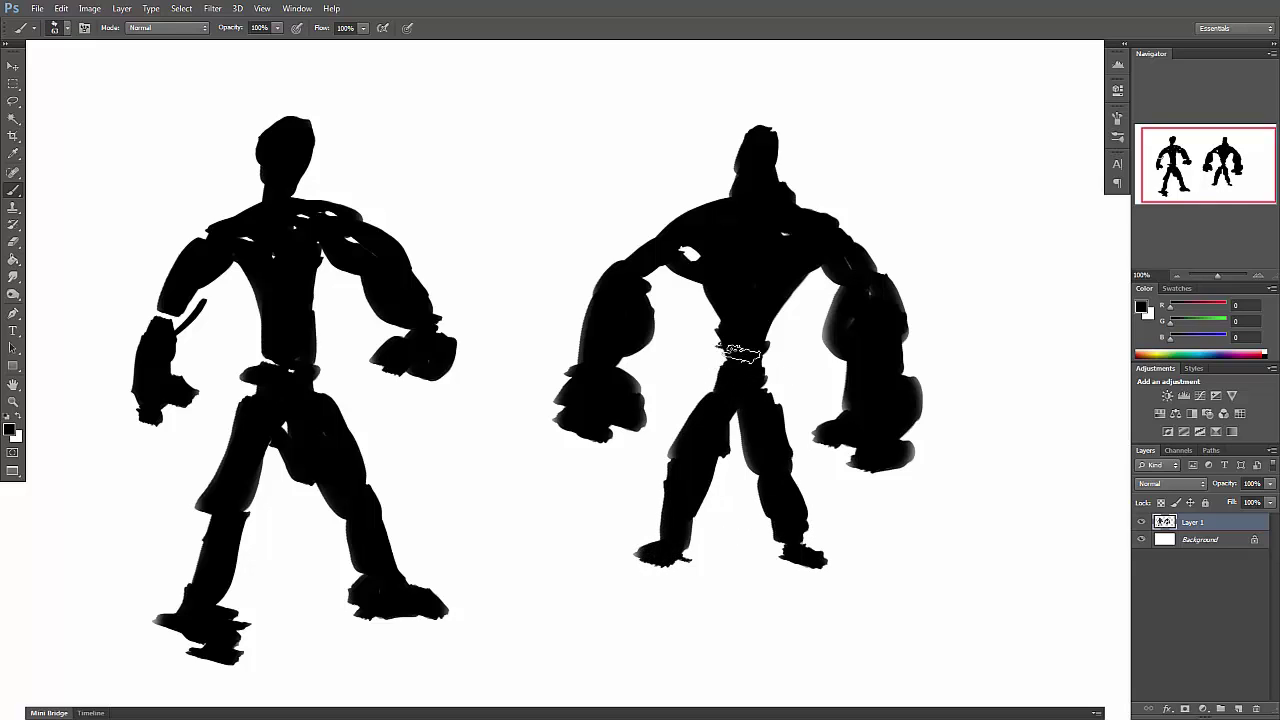
mouse_move(720, 298)
mouse_down()
mouse_move(704, 295)
mouse_move(729, 309)
mouse_move(694, 285)
mouse_up()
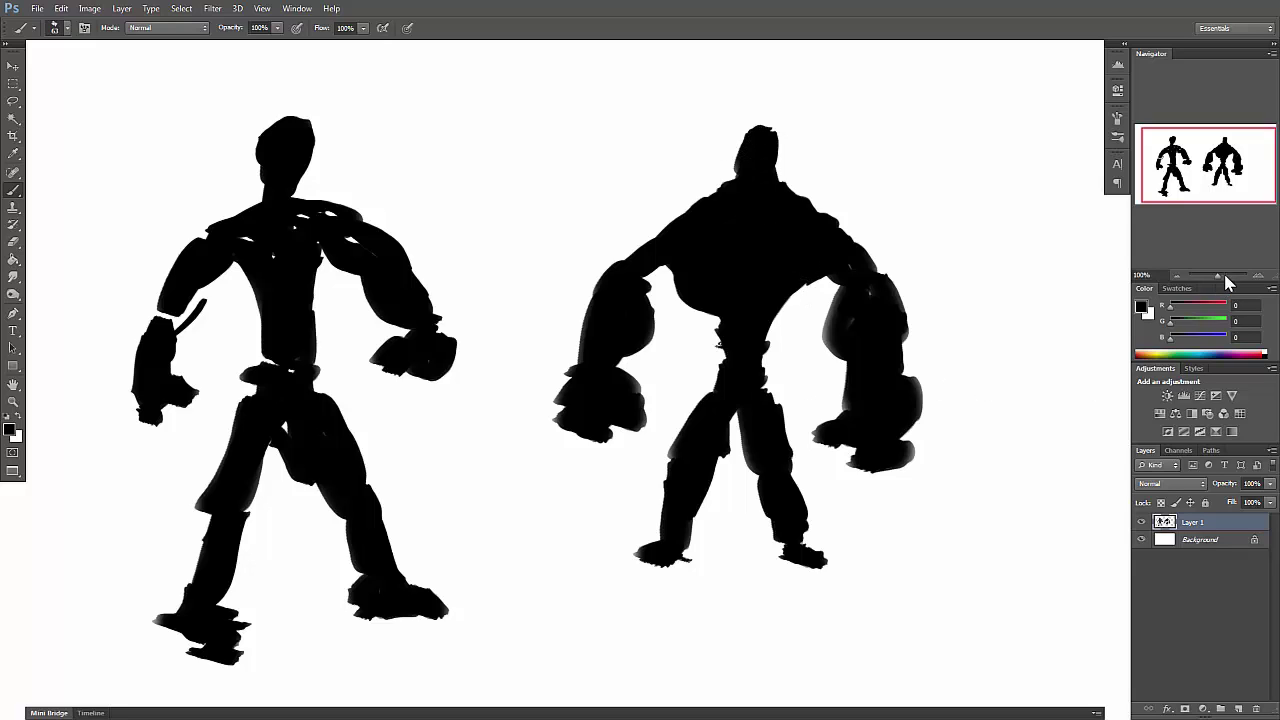
On a new layer with Layer 1 hidden, paint the large round head and broad torso of a stocky black figure on the canvas's left half.
click(1240, 709)
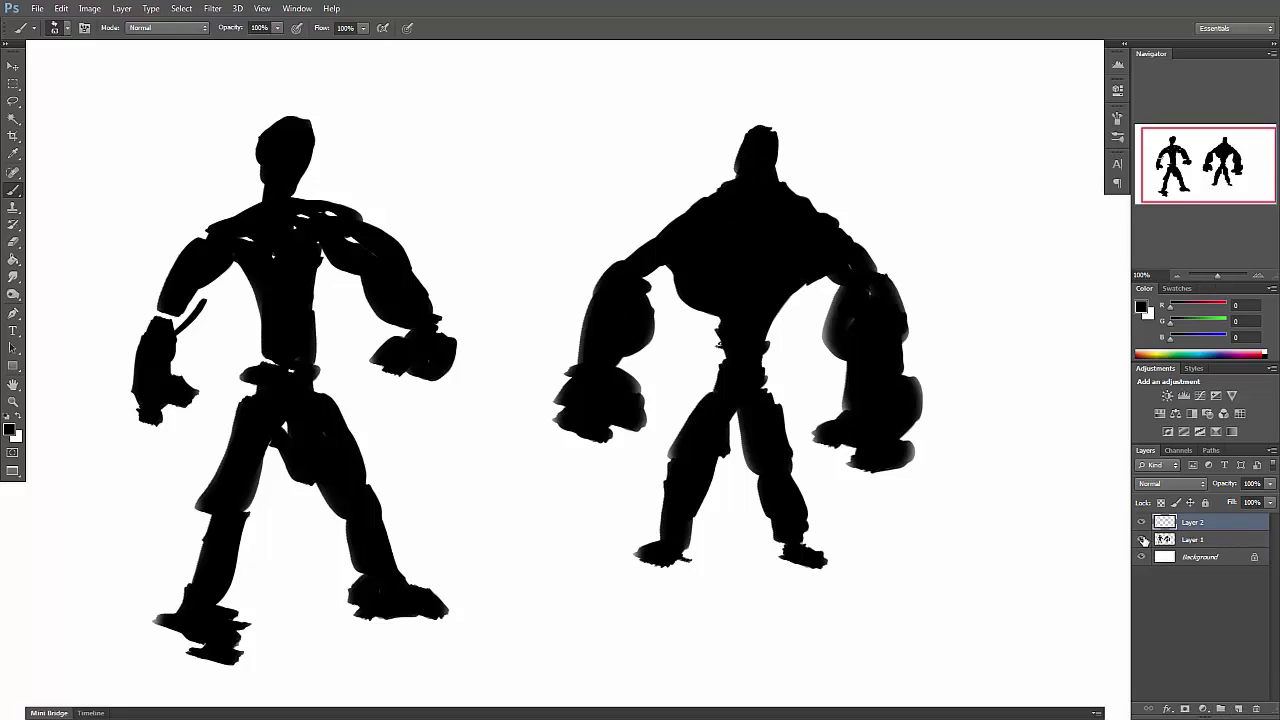
click(1142, 539)
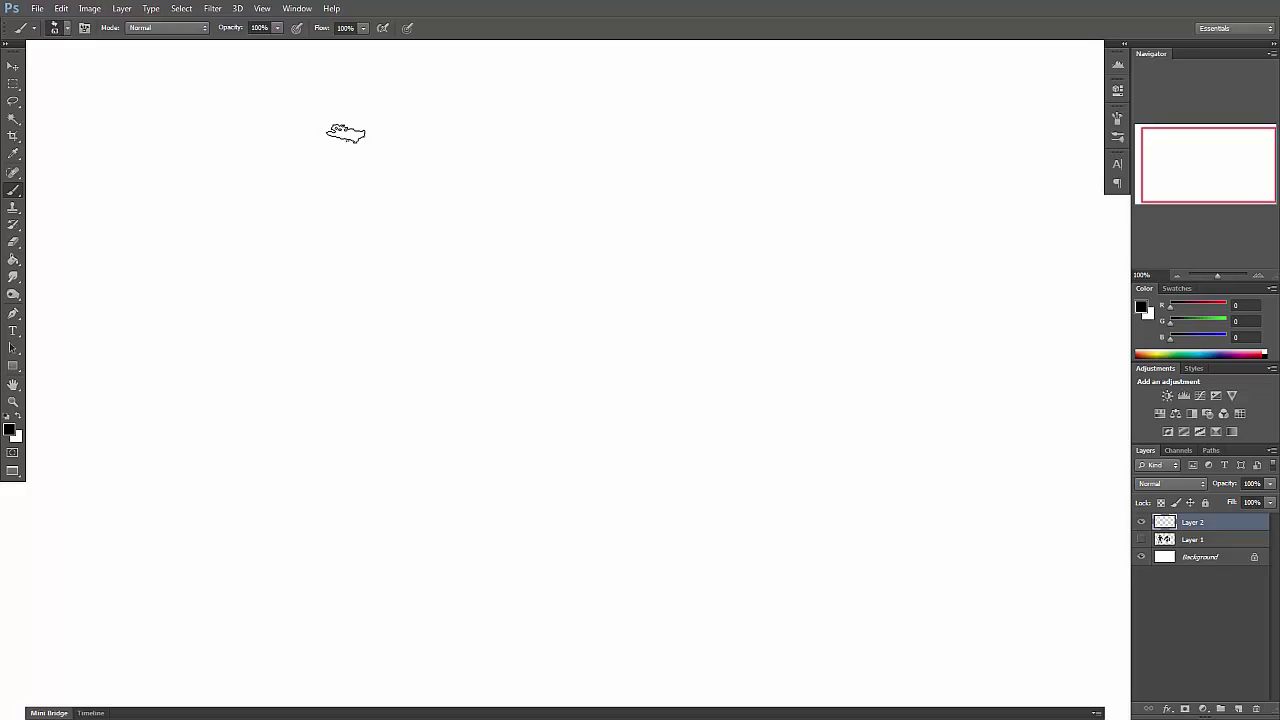
mouse_move(306, 113)
mouse_down()
mouse_move(352, 117)
mouse_move(332, 151)
mouse_move(327, 125)
mouse_move(319, 157)
mouse_up()
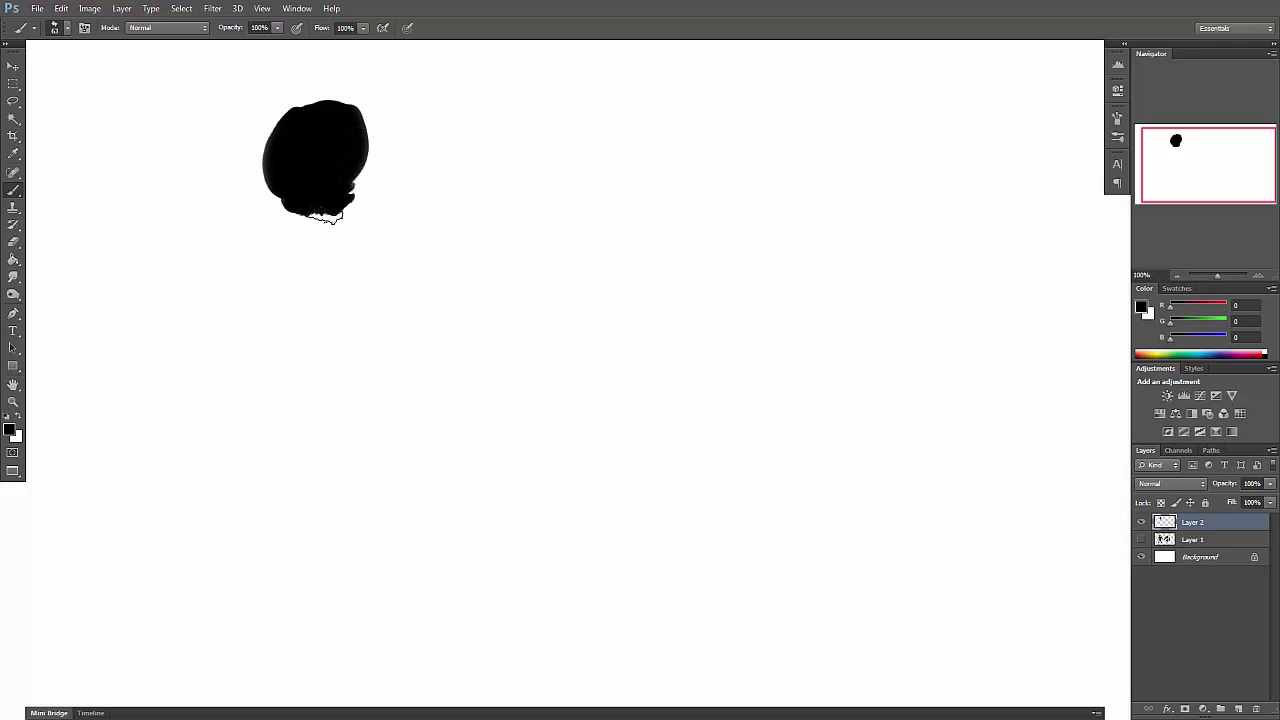
mouse_move(262, 220)
mouse_down()
mouse_move(378, 213)
mouse_move(230, 238)
mouse_move(308, 318)
mouse_move(392, 238)
mouse_move(372, 298)
mouse_move(253, 253)
mouse_move(230, 258)
mouse_move(288, 261)
mouse_move(335, 243)
mouse_move(378, 265)
mouse_move(292, 250)
mouse_move(326, 250)
mouse_move(308, 282)
mouse_move(250, 305)
mouse_move(320, 248)
mouse_move(250, 253)
mouse_move(278, 302)
mouse_move(244, 314)
mouse_move(258, 351)
mouse_move(325, 345)
mouse_move(350, 322)
mouse_move(305, 331)
mouse_up()
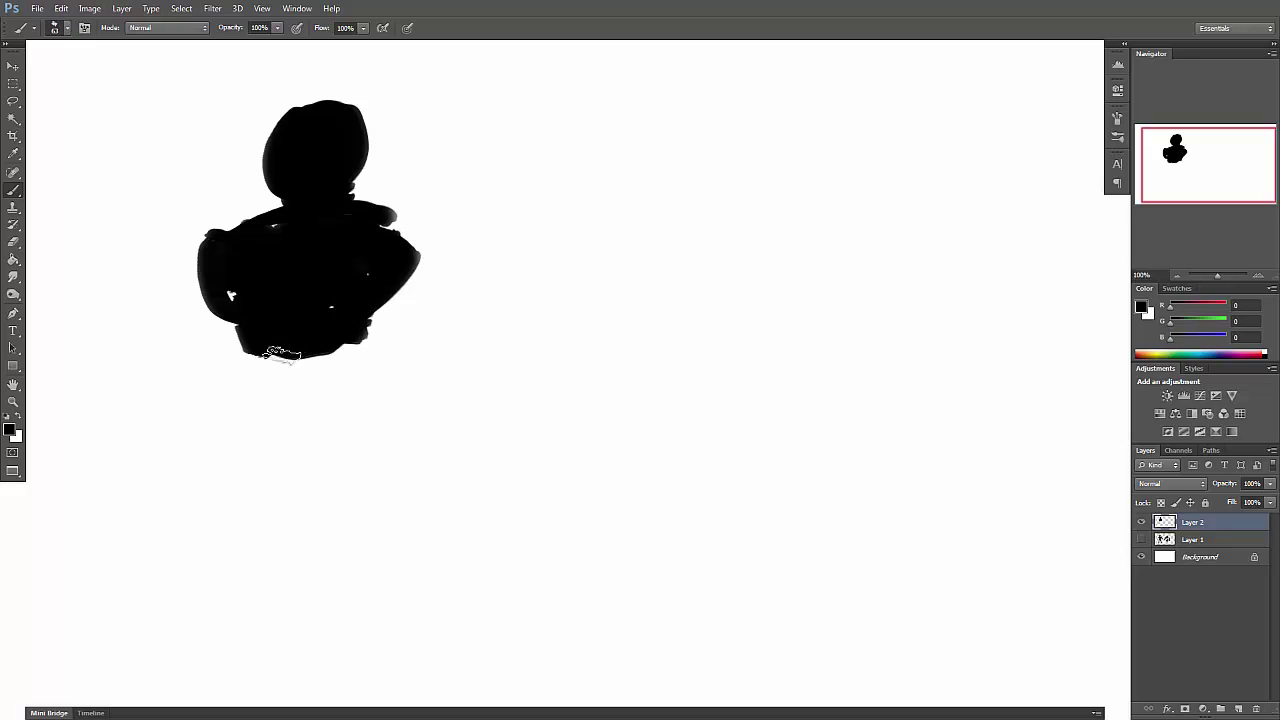
Paint the stocky figure's hips and two short, spread legs with feet in black.
mouse_move(277, 360)
mouse_down()
mouse_move(316, 368)
mouse_move(325, 389)
mouse_move(338, 367)
mouse_move(344, 403)
mouse_move(373, 414)
mouse_move(330, 352)
mouse_up()
mouse_move(249, 402)
mouse_down()
mouse_move(232, 386)
mouse_move(262, 388)
mouse_up()
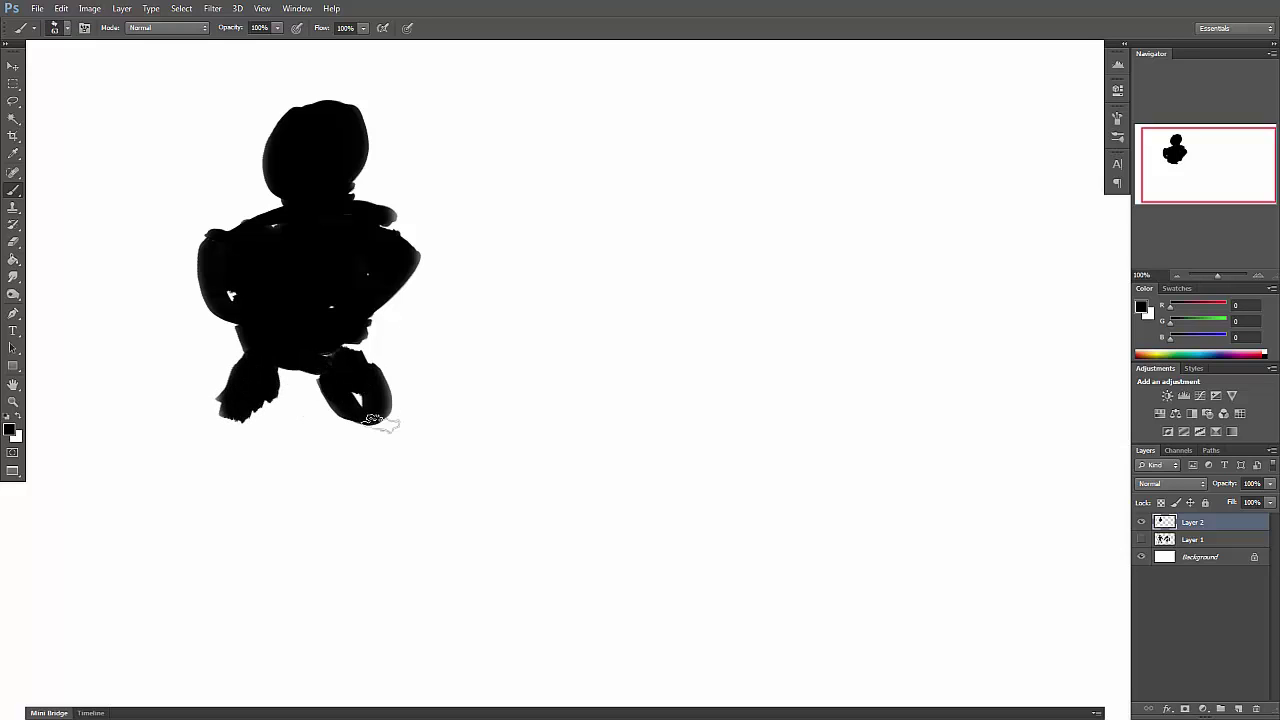
mouse_move(371, 422)
mouse_down()
mouse_move(382, 453)
mouse_move(390, 442)
mouse_move(380, 438)
mouse_move(383, 466)
mouse_move(430, 488)
mouse_up()
mouse_move(240, 430)
mouse_down()
mouse_move(214, 437)
mouse_move(220, 452)
mouse_move(245, 440)
mouse_move(183, 488)
mouse_up()
drag(238, 384, 263, 413)
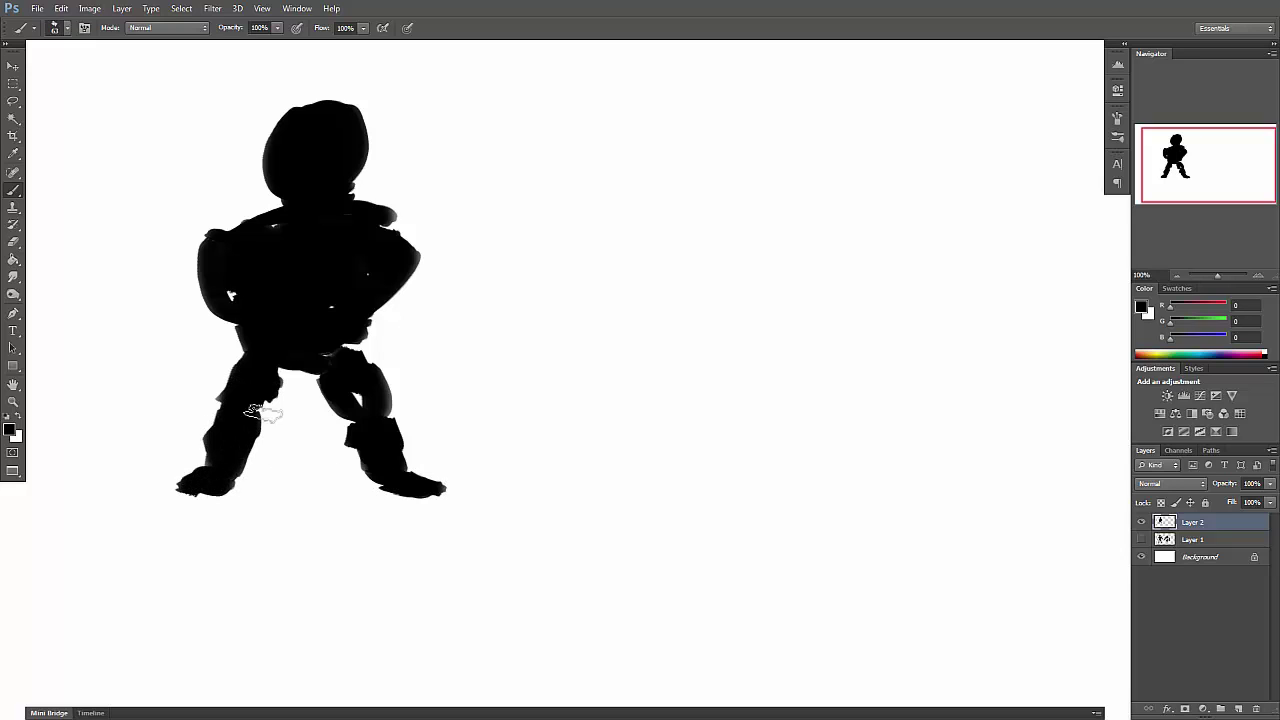
Paint long, thick arms with large fists on both sides of the stocky figure and fill in its crotch area.
drag(412, 229, 378, 240)
mouse_move(498, 266)
mouse_down()
mouse_move(419, 235)
mouse_move(479, 268)
mouse_move(440, 262)
mouse_up()
mouse_move(190, 280)
mouse_down()
mouse_move(212, 243)
mouse_move(204, 311)
mouse_move(287, 267)
mouse_up()
mouse_move(486, 332)
mouse_down()
mouse_move(514, 286)
mouse_move(474, 316)
mouse_move(501, 353)
mouse_move(486, 404)
mouse_move(529, 352)
mouse_move(489, 400)
mouse_move(524, 418)
mouse_move(526, 406)
mouse_move(502, 416)
mouse_move(450, 385)
mouse_up()
mouse_move(145, 320)
mouse_down()
mouse_move(114, 360)
mouse_move(130, 390)
mouse_move(103, 414)
mouse_move(130, 395)
mouse_move(100, 422)
mouse_move(150, 372)
mouse_move(182, 382)
mouse_up()
mouse_move(262, 377)
mouse_down()
mouse_move(270, 409)
mouse_move(276, 363)
mouse_move(331, 366)
mouse_up()
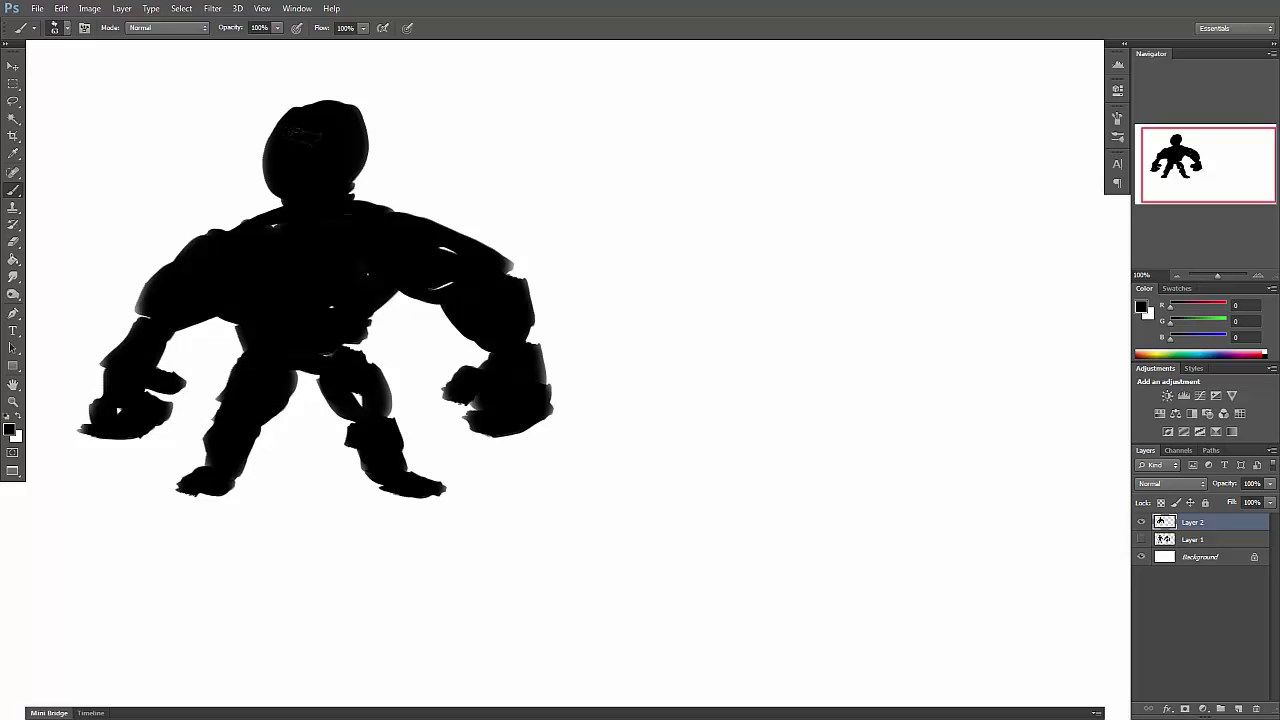
Enlarge the stocky figure's head and neck into a massive rounded shape and fill the gap in its right-hand thigh.
mouse_move(280, 205)
mouse_down()
mouse_move(329, 220)
mouse_move(400, 195)
mouse_move(305, 192)
mouse_up()
mouse_move(295, 113)
mouse_down()
mouse_move(285, 172)
mouse_move(281, 97)
mouse_move(240, 155)
mouse_move(290, 120)
mouse_move(350, 108)
mouse_move(366, 209)
mouse_move(312, 112)
mouse_up()
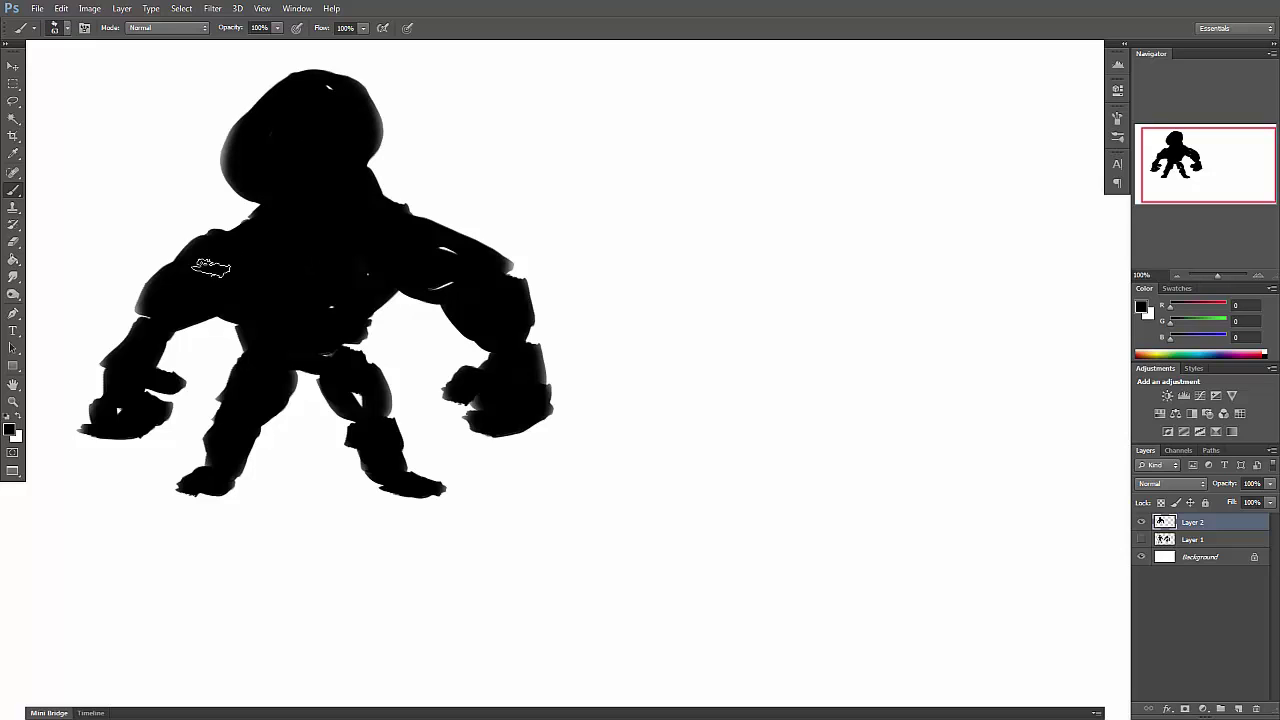
mouse_move(361, 418)
mouse_down()
mouse_move(345, 333)
mouse_move(349, 346)
mouse_up()
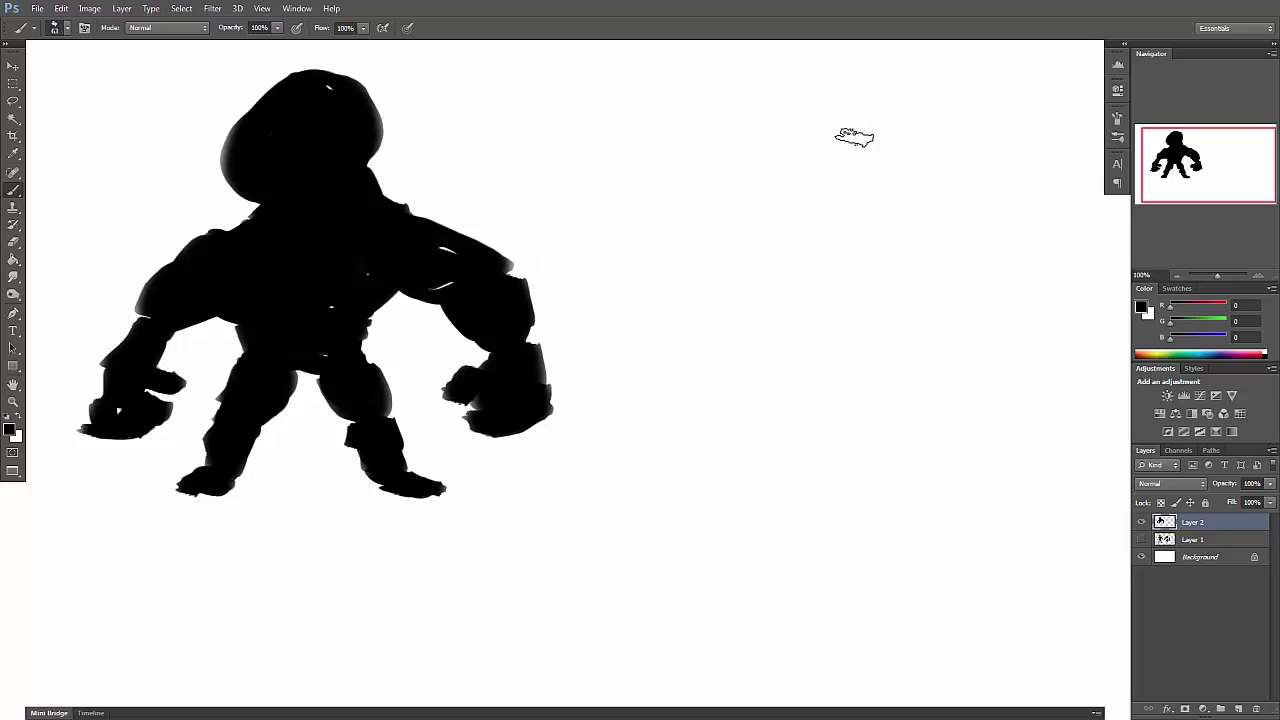
Paint the small head, narrow torso, hips, long legs and feet of a slim black figure on the canvas's right half.
mouse_move(854, 120)
mouse_down()
mouse_move(860, 180)
mouse_move(845, 185)
mouse_move(856, 205)
mouse_move(818, 200)
mouse_move(878, 202)
mouse_move(852, 222)
mouse_move(874, 183)
mouse_move(850, 170)
mouse_move(851, 129)
mouse_up()
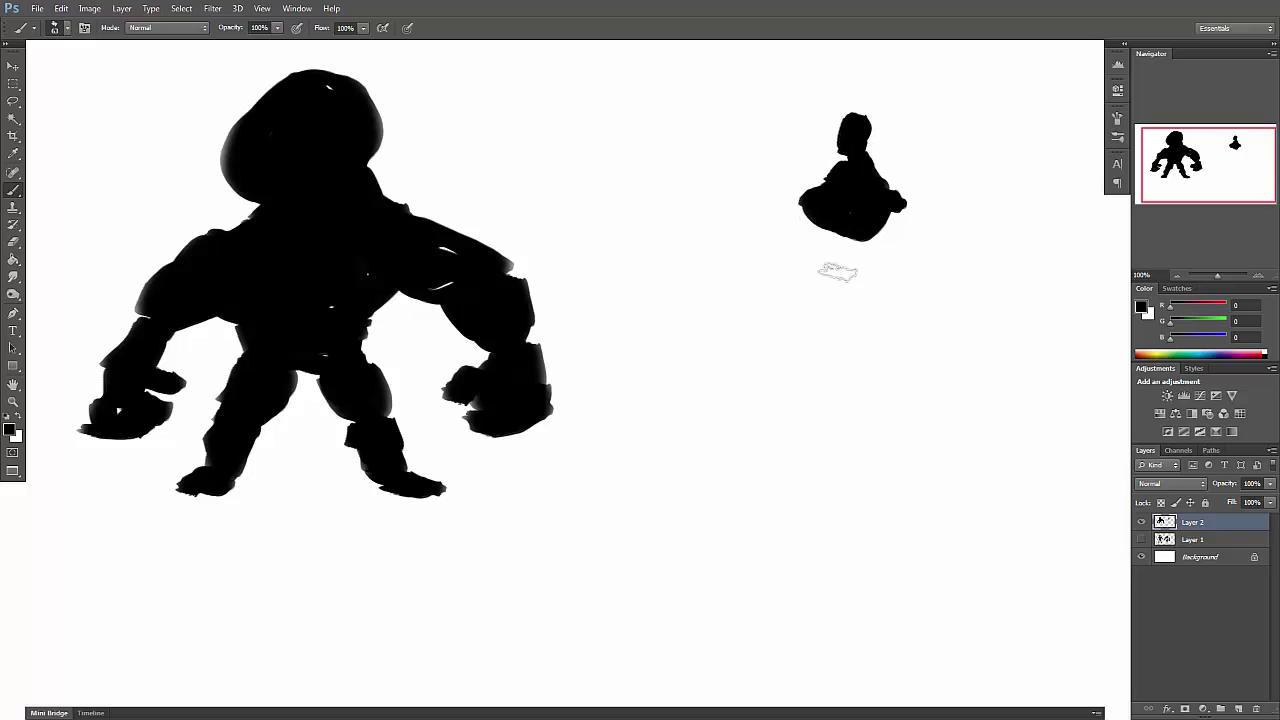
mouse_move(838, 272)
mouse_down()
mouse_move(850, 266)
mouse_move(855, 320)
mouse_move(866, 238)
mouse_up()
mouse_move(854, 333)
mouse_down()
mouse_move(871, 343)
mouse_move(877, 330)
mouse_move(863, 354)
mouse_move(903, 458)
mouse_up()
mouse_move(903, 458)
mouse_down()
mouse_move(888, 380)
mouse_move(876, 390)
mouse_up()
drag(824, 347, 812, 480)
mouse_move(909, 477)
mouse_down()
mouse_move(893, 527)
mouse_move(912, 510)
mouse_up()
mouse_move(845, 506)
mouse_down()
mouse_move(800, 509)
mouse_move(812, 487)
mouse_up()
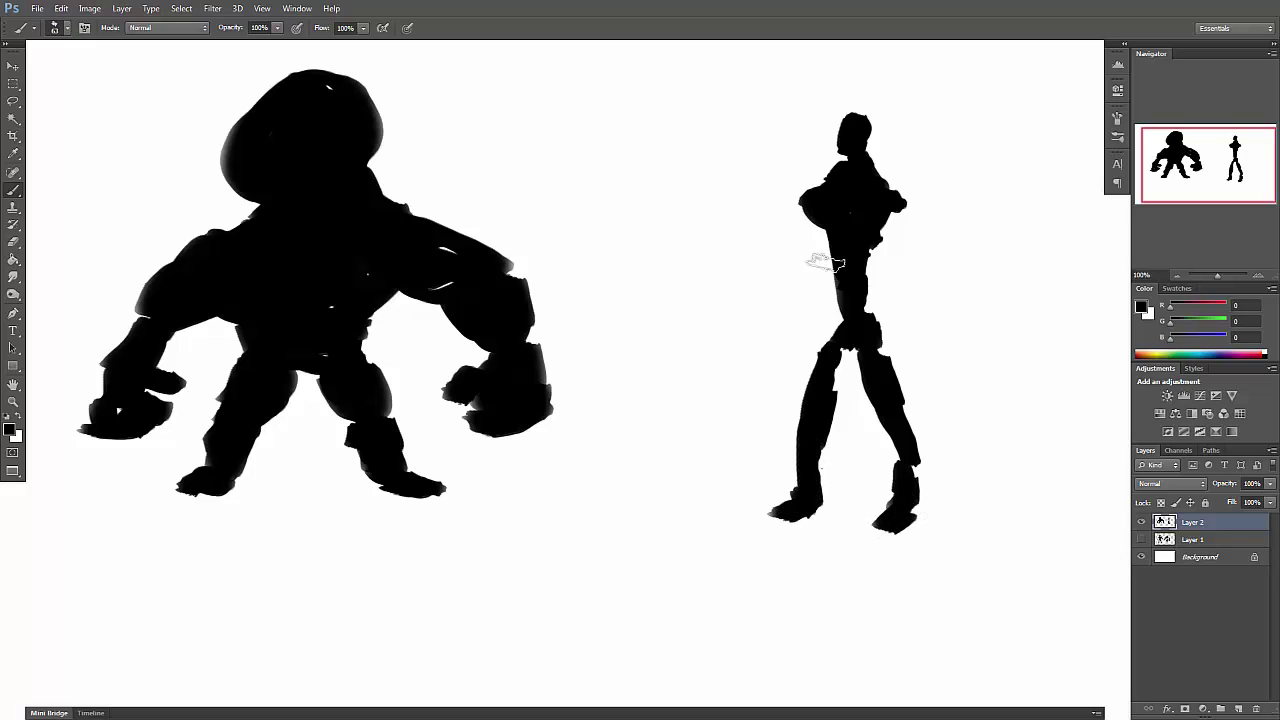
Add thin upper arms, thicker forearms and hands to both sides of the slim figure.
drag(889, 200, 925, 233)
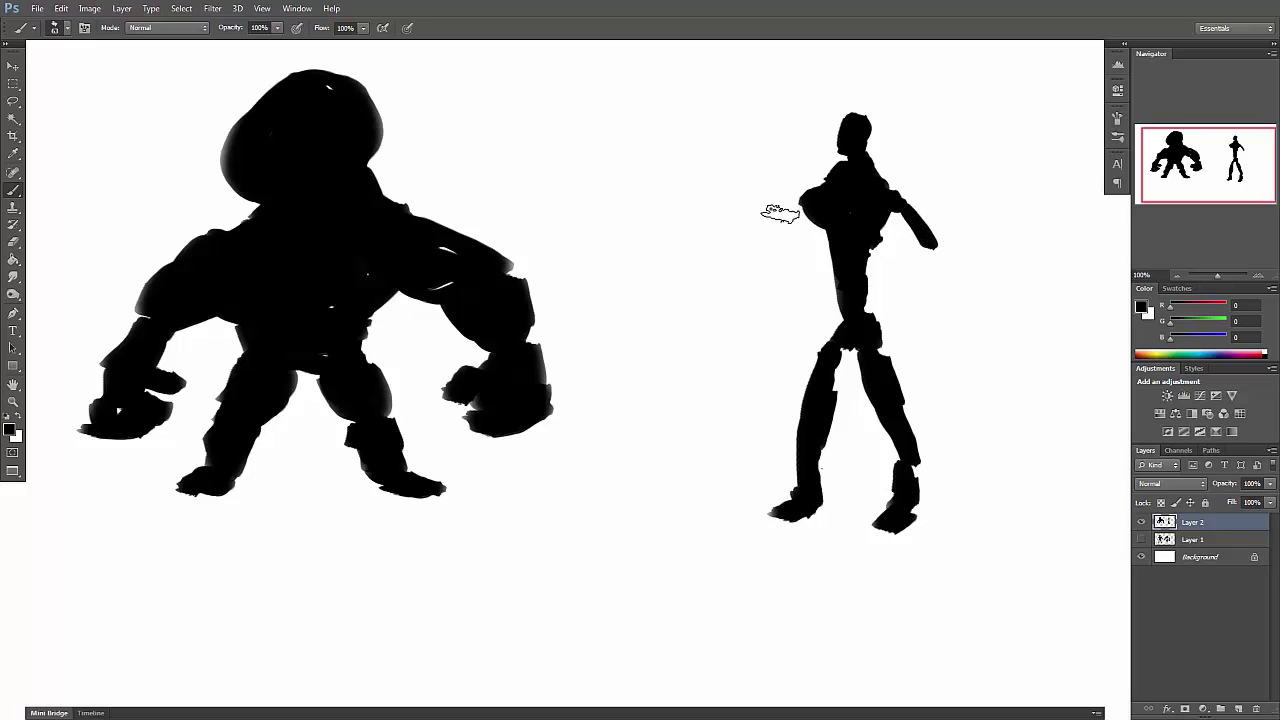
drag(770, 236, 803, 198)
drag(929, 248, 932, 306)
drag(757, 244, 760, 282)
drag(783, 222, 765, 240)
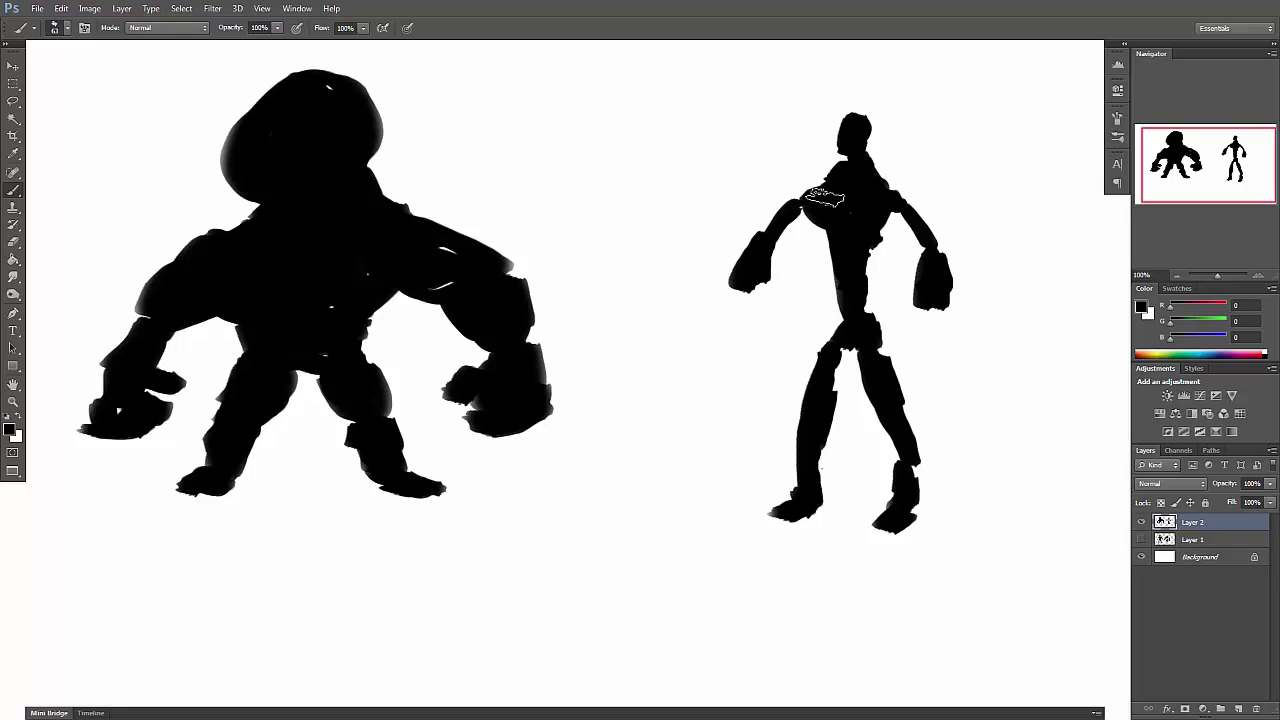
drag(927, 306, 920, 318)
mouse_move(745, 300)
mouse_down()
mouse_move(734, 289)
mouse_move(768, 300)
mouse_up()
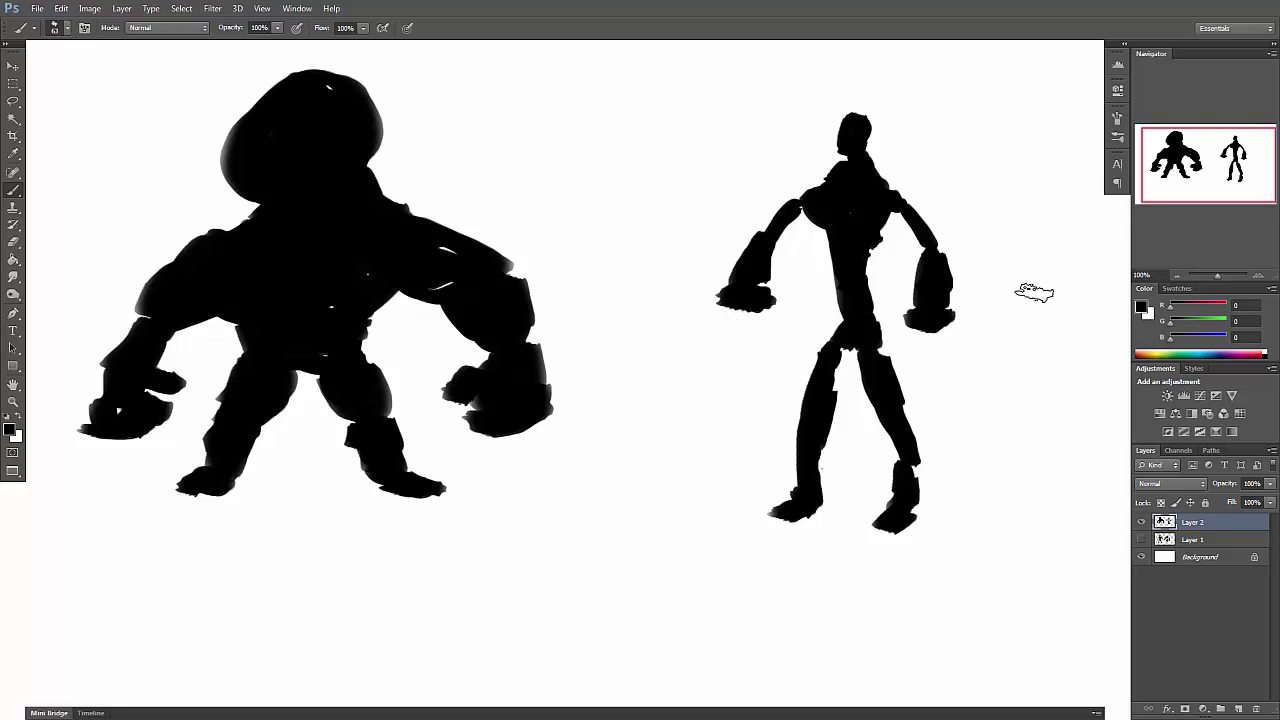
On a duplicate of Layer 2 with the original hidden, bulk up the slim figure's arms and fists and enlarge its head.
drag(1167, 525, 1240, 709)
click(1142, 540)
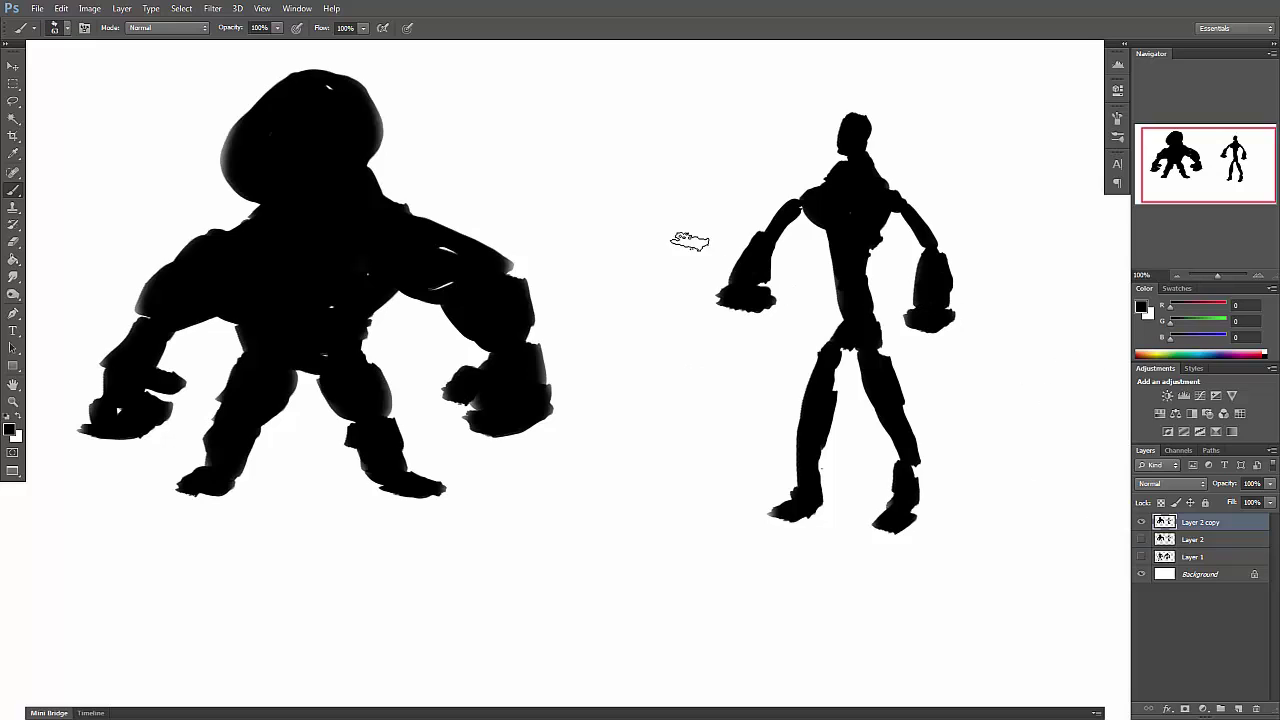
mouse_move(790, 203)
mouse_down()
mouse_move(751, 230)
mouse_move(786, 208)
mouse_move(723, 285)
mouse_move(715, 312)
mouse_move(746, 254)
mouse_move(736, 297)
mouse_move(764, 249)
mouse_move(728, 322)
mouse_up()
mouse_move(918, 228)
mouse_down()
mouse_move(904, 188)
mouse_move(901, 235)
mouse_move(931, 268)
mouse_move(921, 318)
mouse_move(941, 278)
mouse_move(916, 328)
mouse_move(965, 305)
mouse_up()
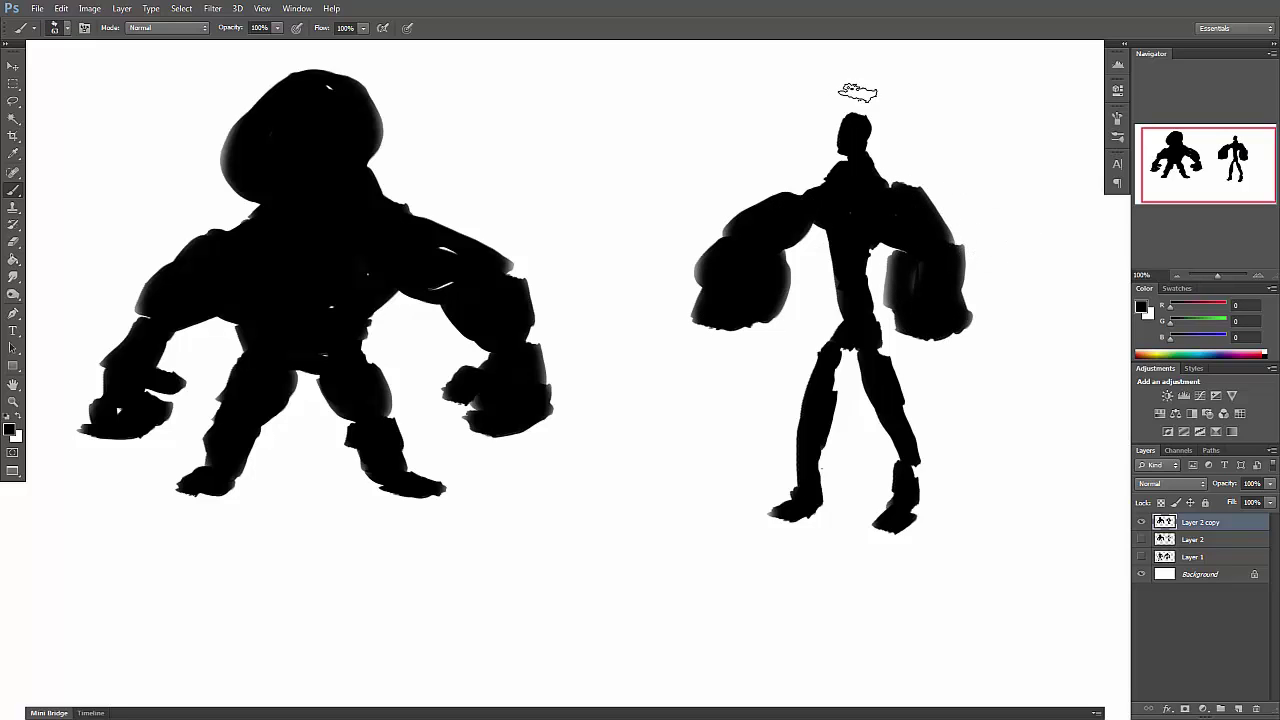
mouse_move(851, 89)
mouse_down()
mouse_move(837, 94)
mouse_move(880, 110)
mouse_move(848, 130)
mouse_move(823, 195)
mouse_up()
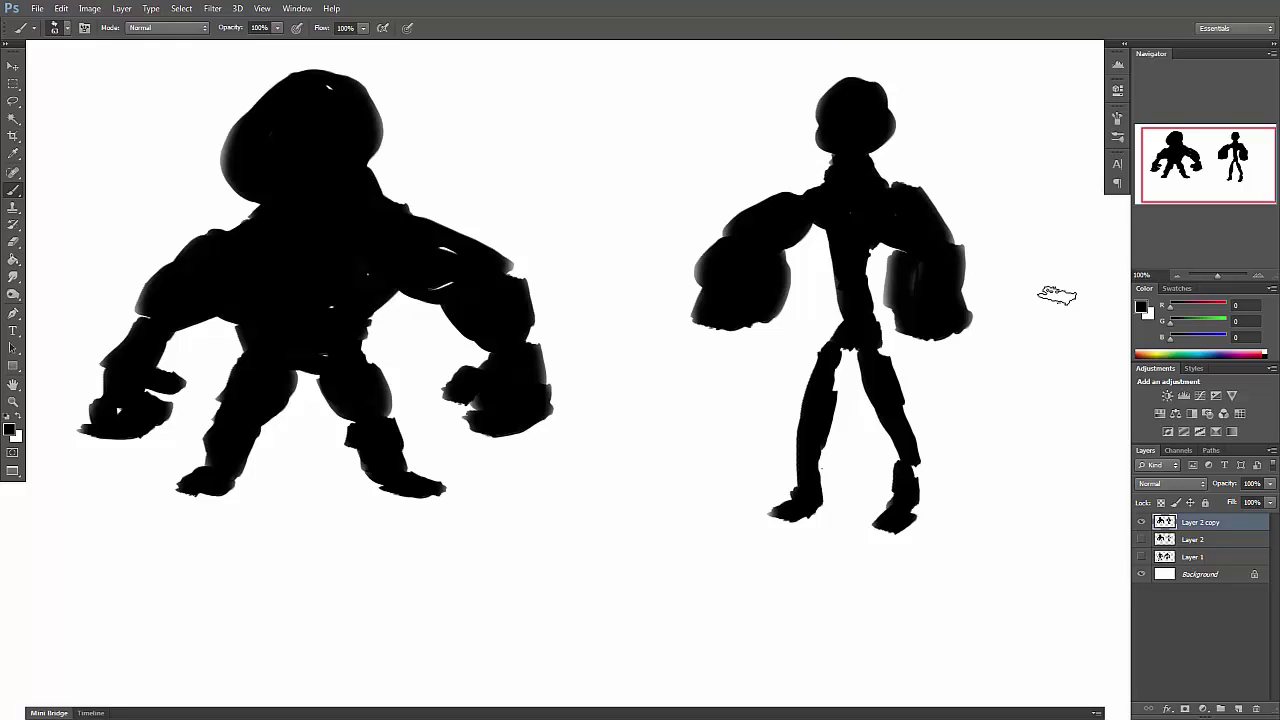
Hide Layer 2 copy, duplicate Layer 2 again, and show the new duplicate nudged slightly downward.
click(1142, 522)
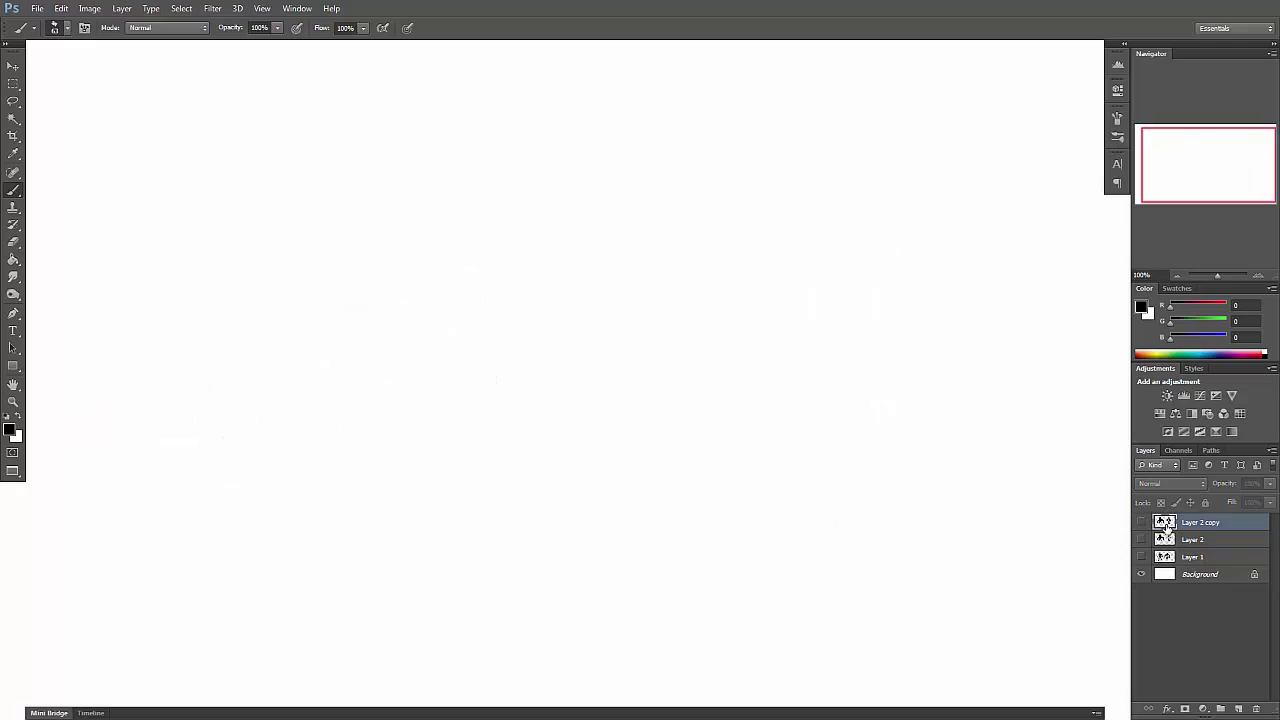
click(1165, 541)
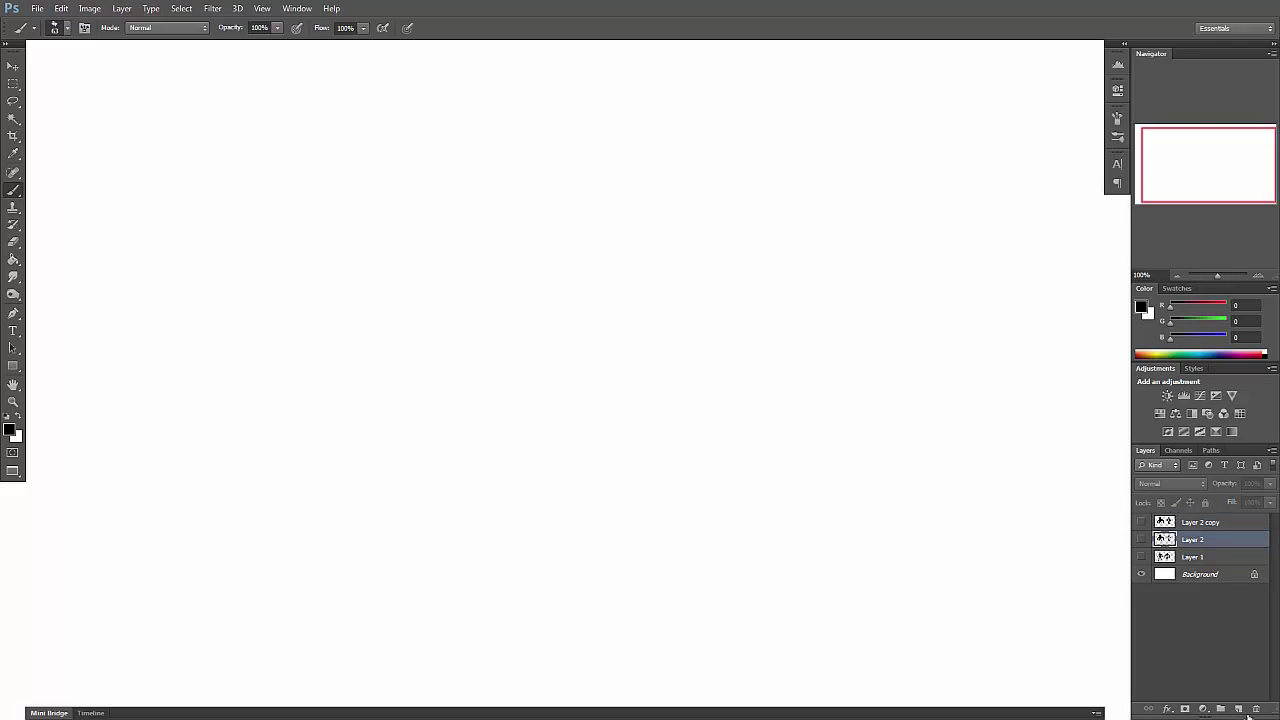
click(812, 174)
drag(1165, 541, 1238, 708)
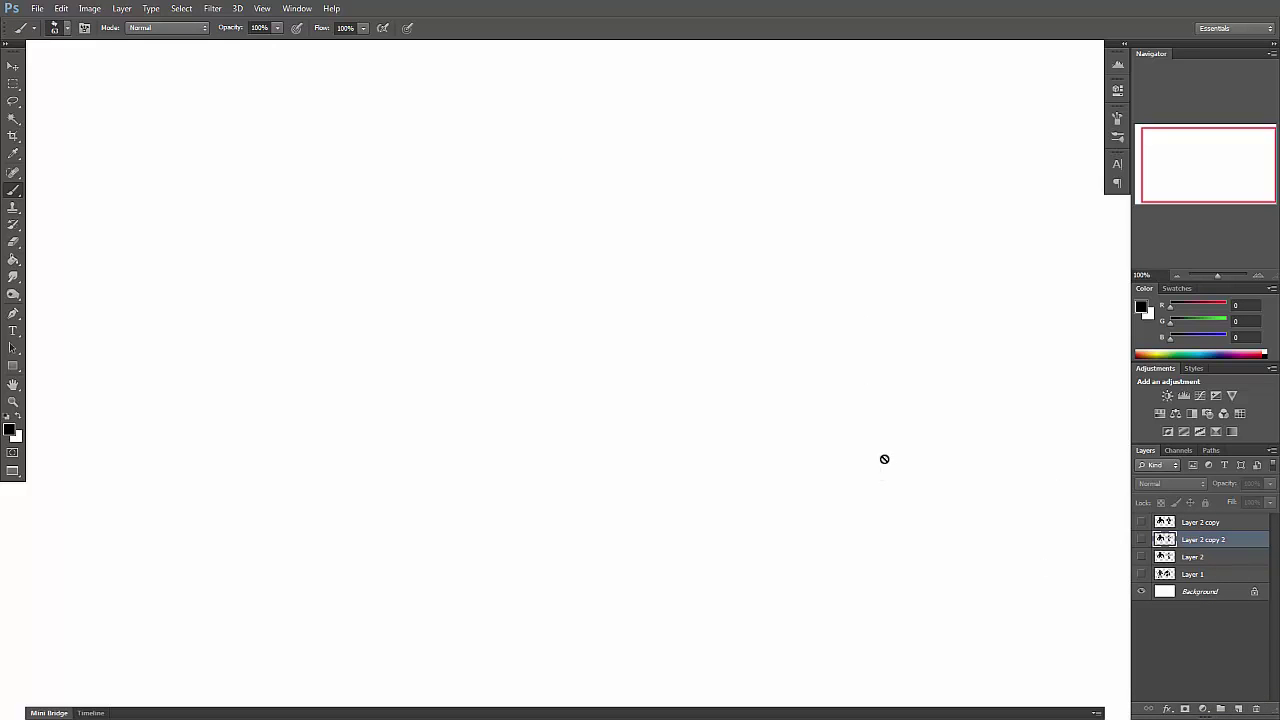
click(1140, 540)
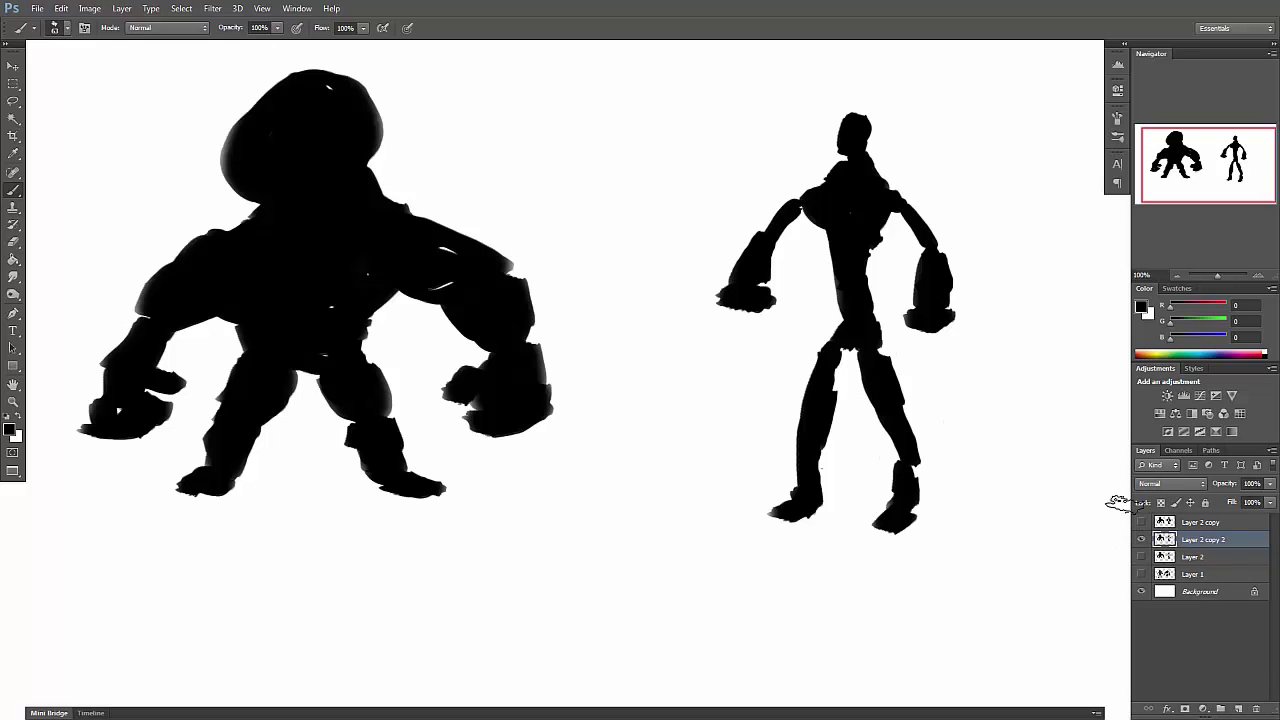
key(ctrl+shift+Down)
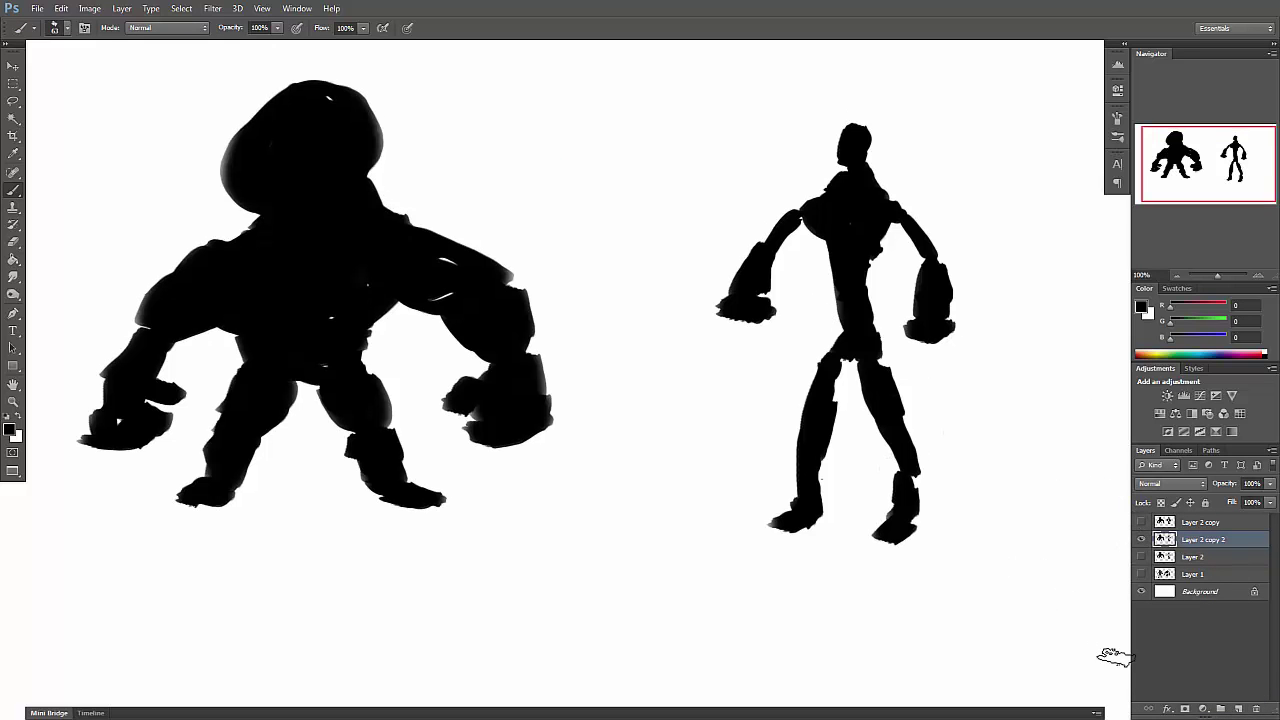
Thicken the slim figure's chest, hips and legs with black strokes on a new layer, and delete that layer.
click(1238, 708)
right_click(497, 253)
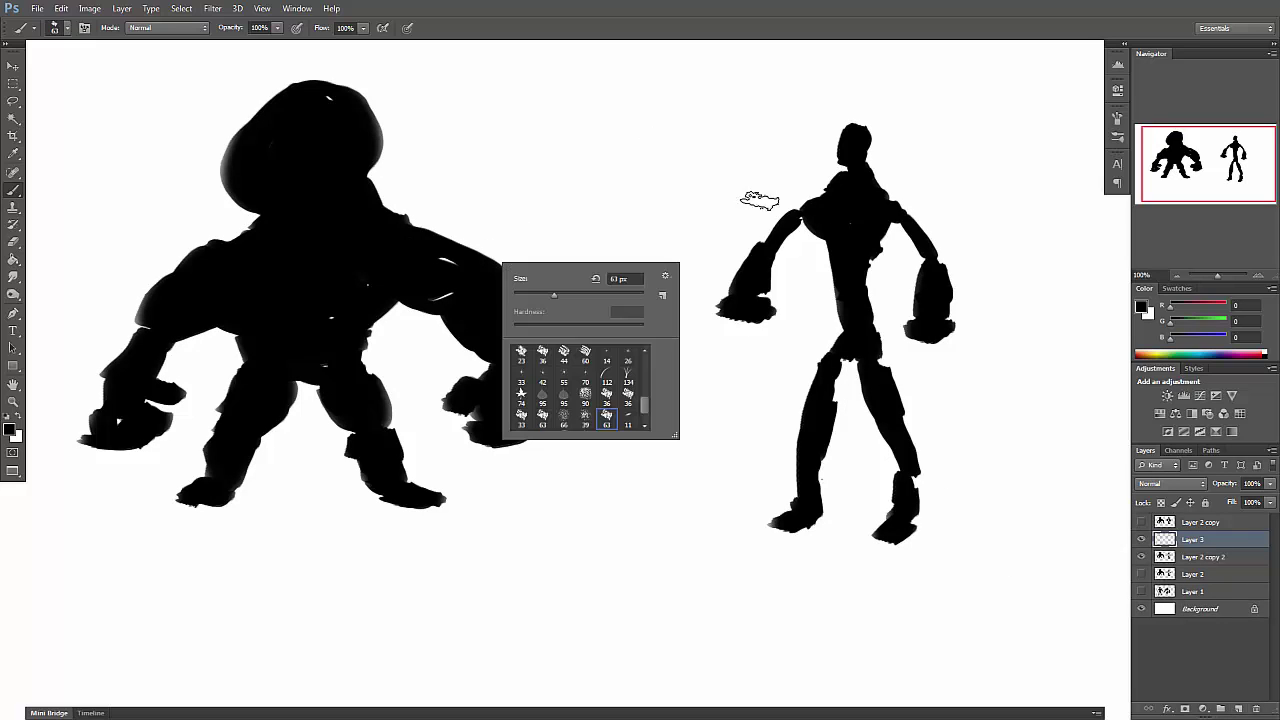
click(762, 198)
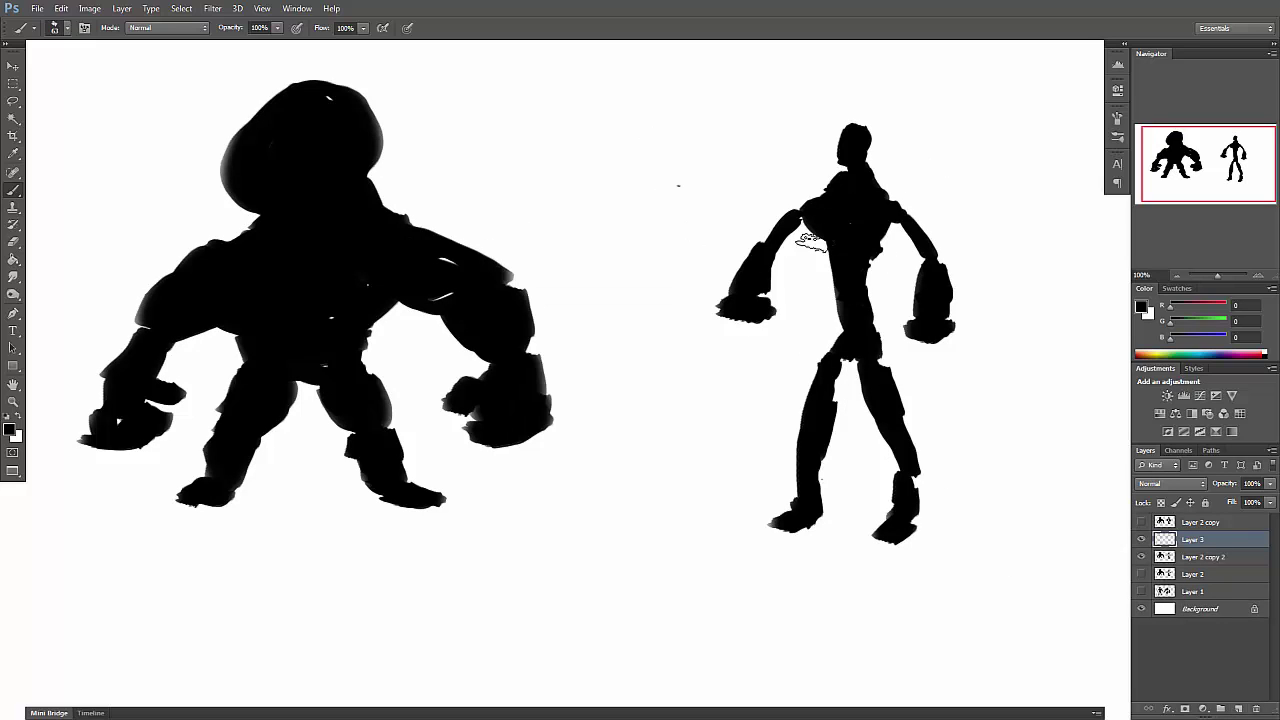
mouse_move(866, 232)
mouse_down()
mouse_move(886, 209)
mouse_move(840, 192)
mouse_up()
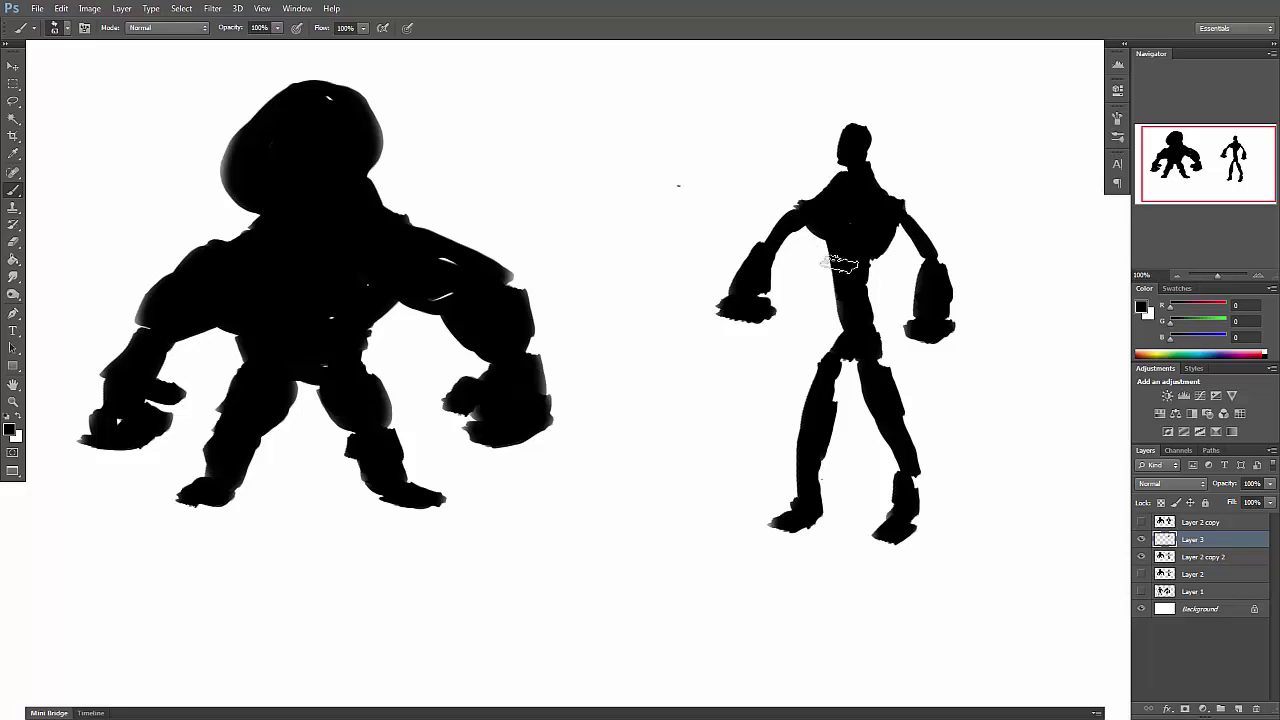
mouse_move(832, 368)
mouse_down()
mouse_move(879, 338)
mouse_move(880, 352)
mouse_move(872, 322)
mouse_move(907, 516)
mouse_up()
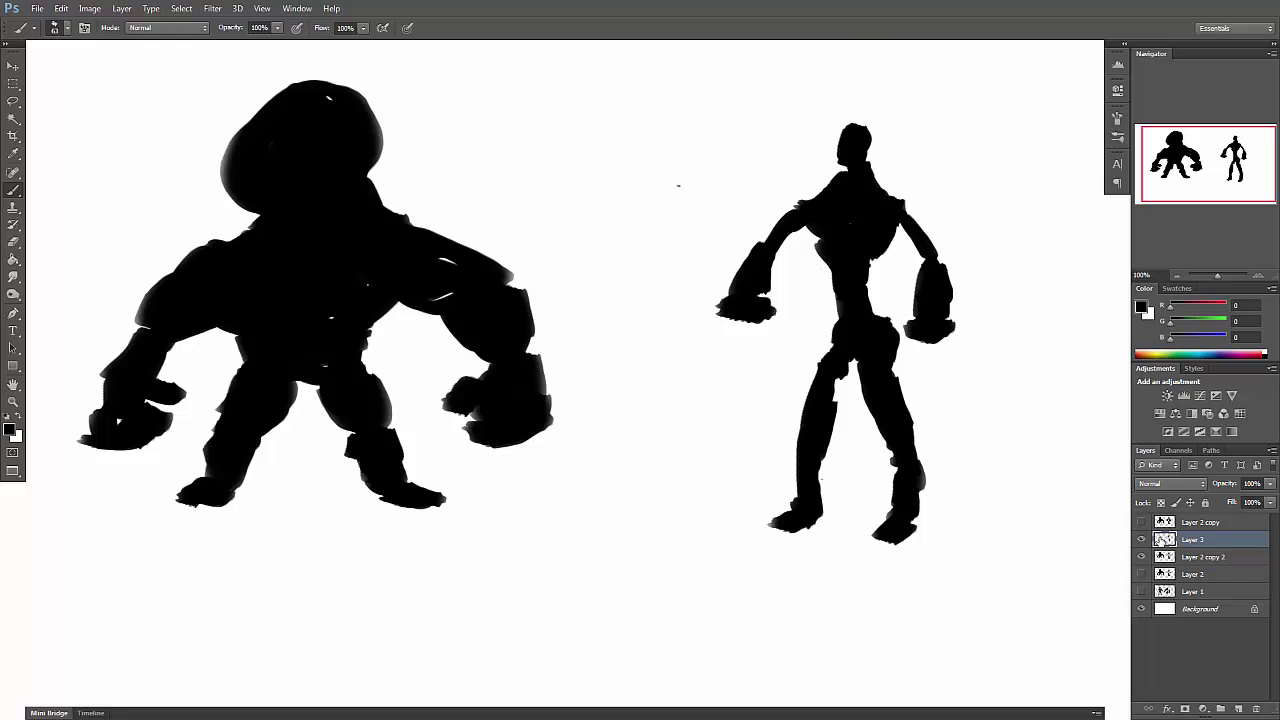
drag(1163, 540, 1256, 709)
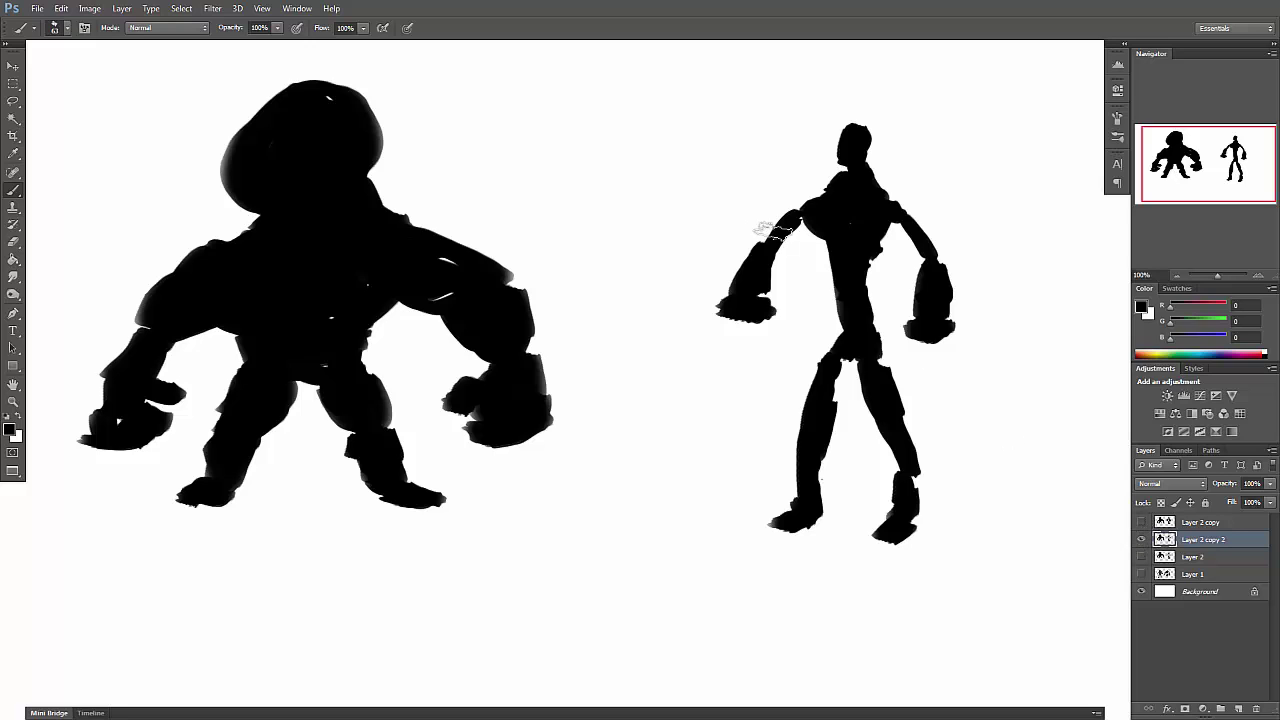
Delete the bulky figure from Layer 2 copy 2, keeping only the slim figure on that layer.
click(13, 83)
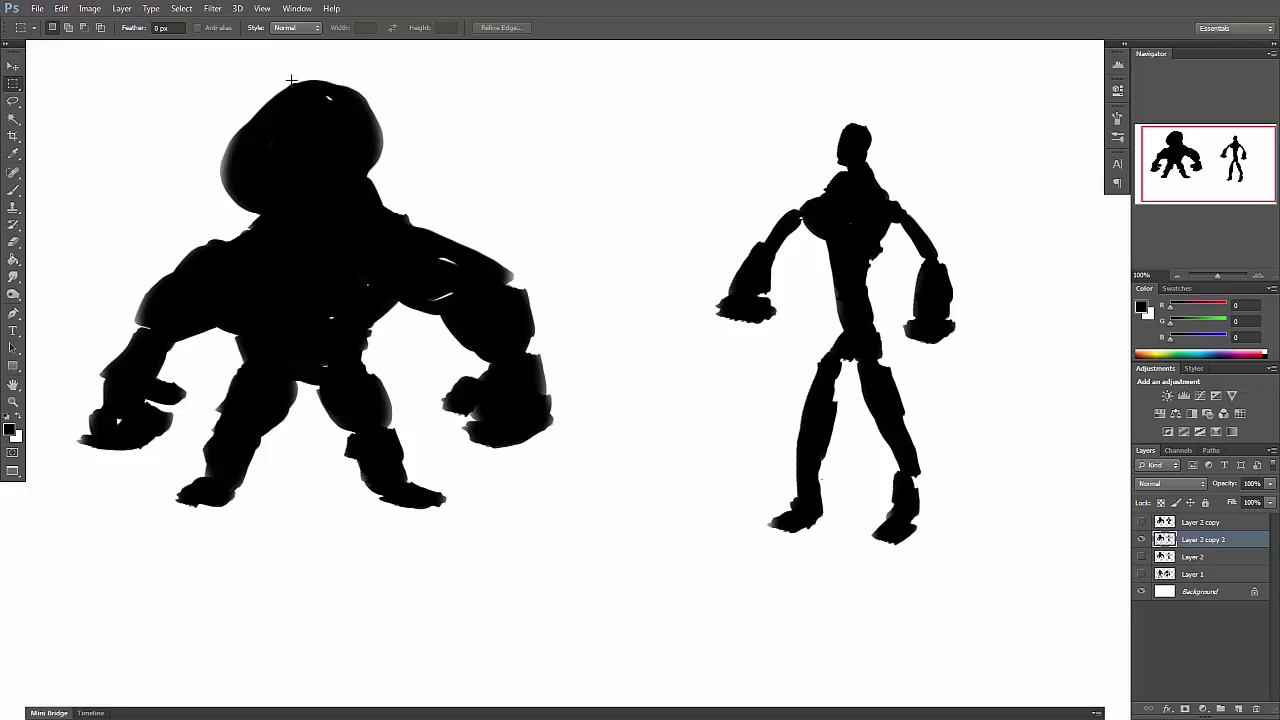
drag(43, 57, 608, 576)
key(Delete)
key(Page_Down)
key(Page_Up)
key(v)
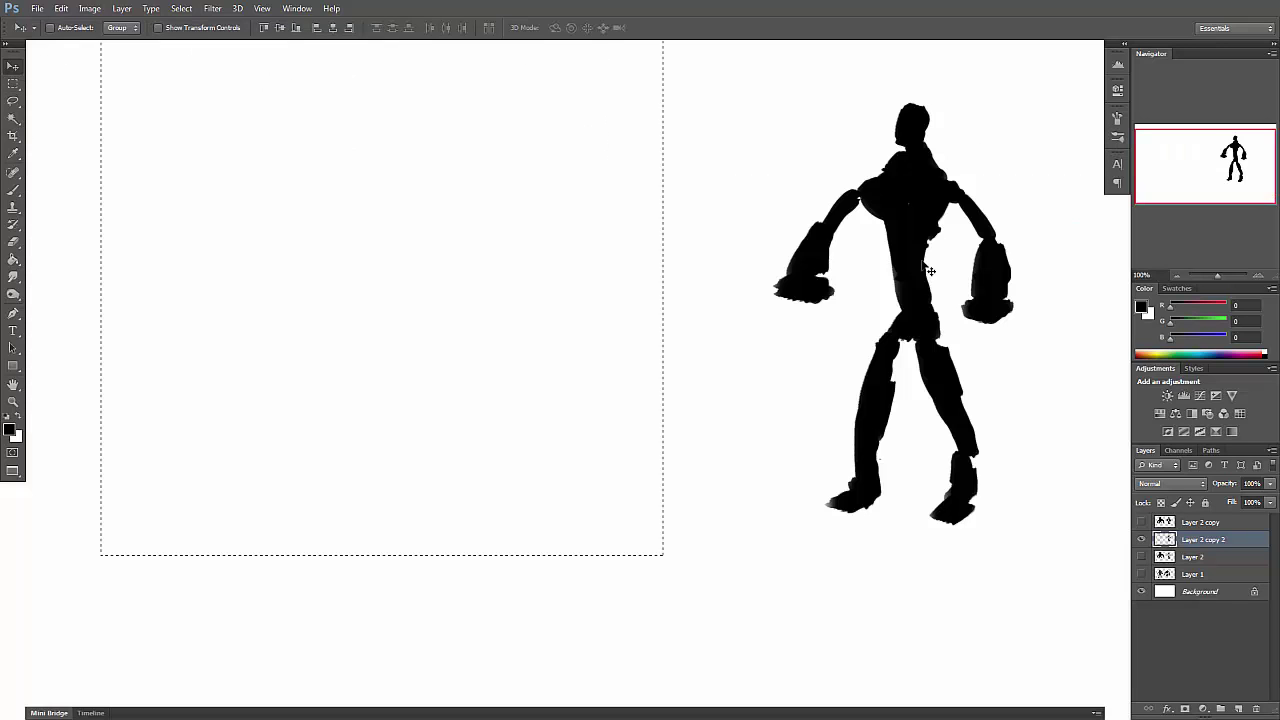
key(ctrl+d)
Move the slim figure into the empty left half of the canvas and add a new layer on top of the stack.
drag(906, 259, 455, 366)
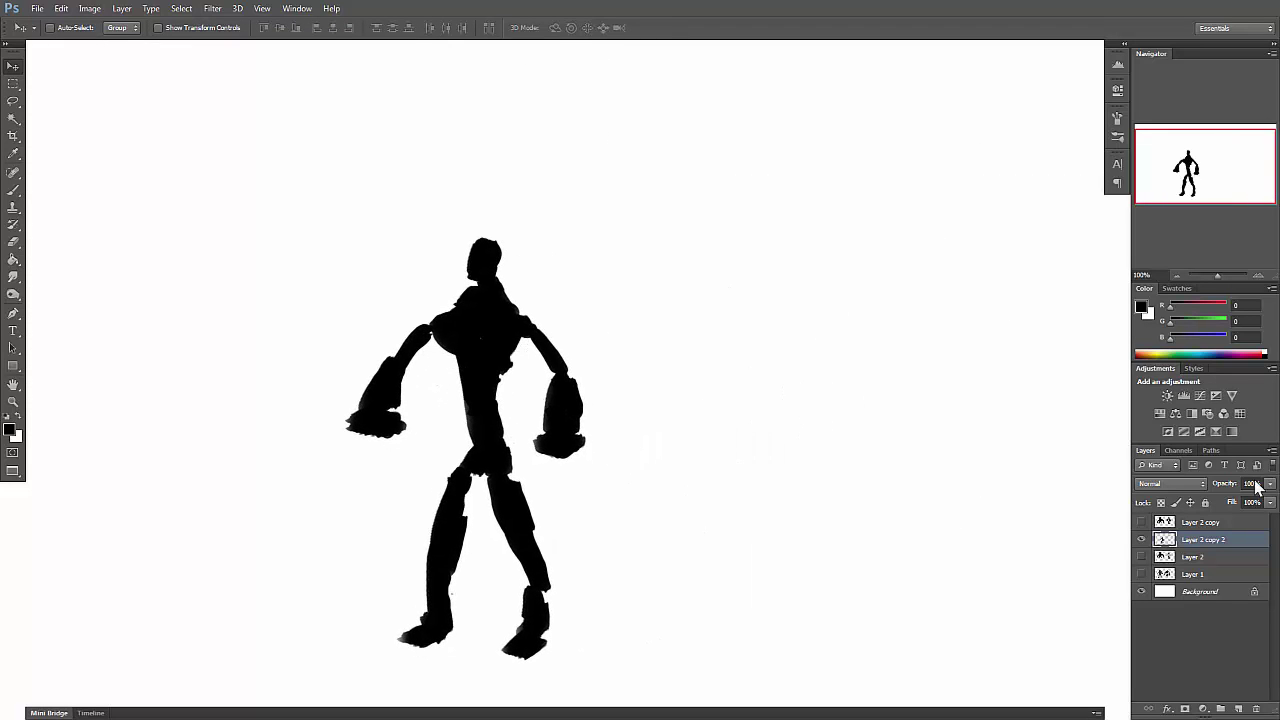
click(1238, 708)
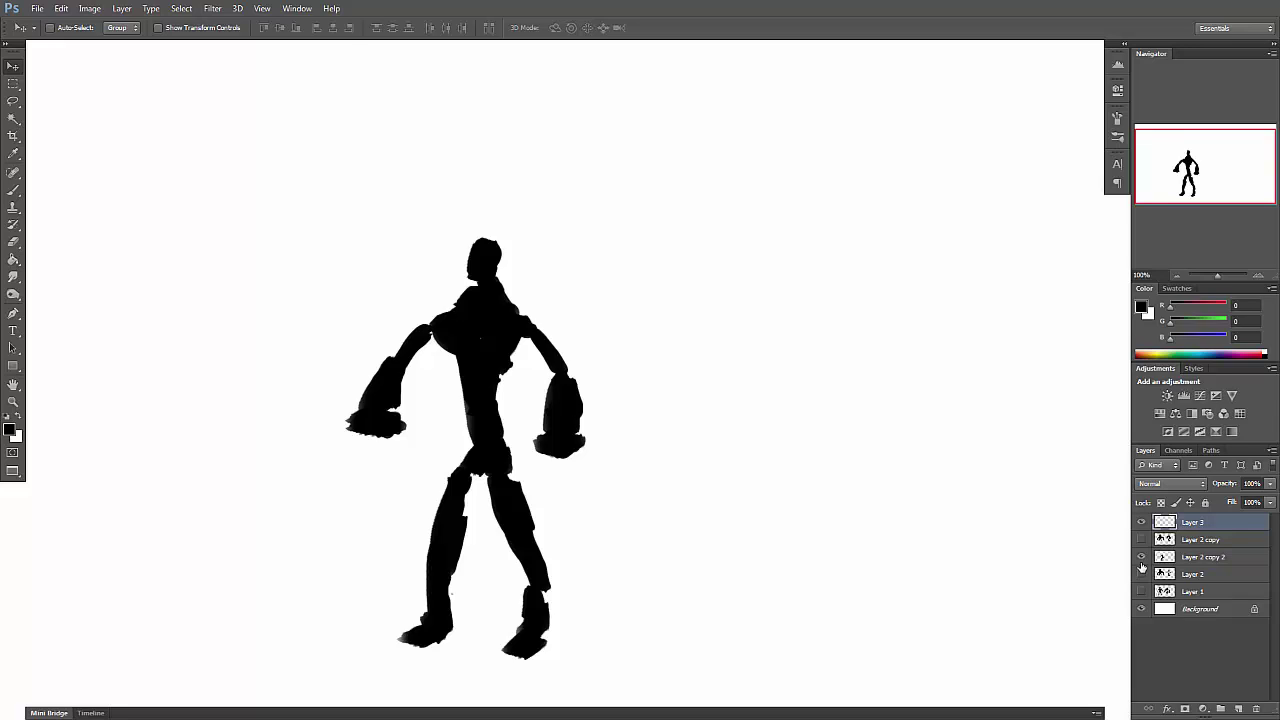
Review the silhouettes on Layer 1, Layer 2 and Layer 2 copy by toggling layer visibility, and return to Layer 2 copy 2 with Layer 3 hidden.
click(1142, 523)
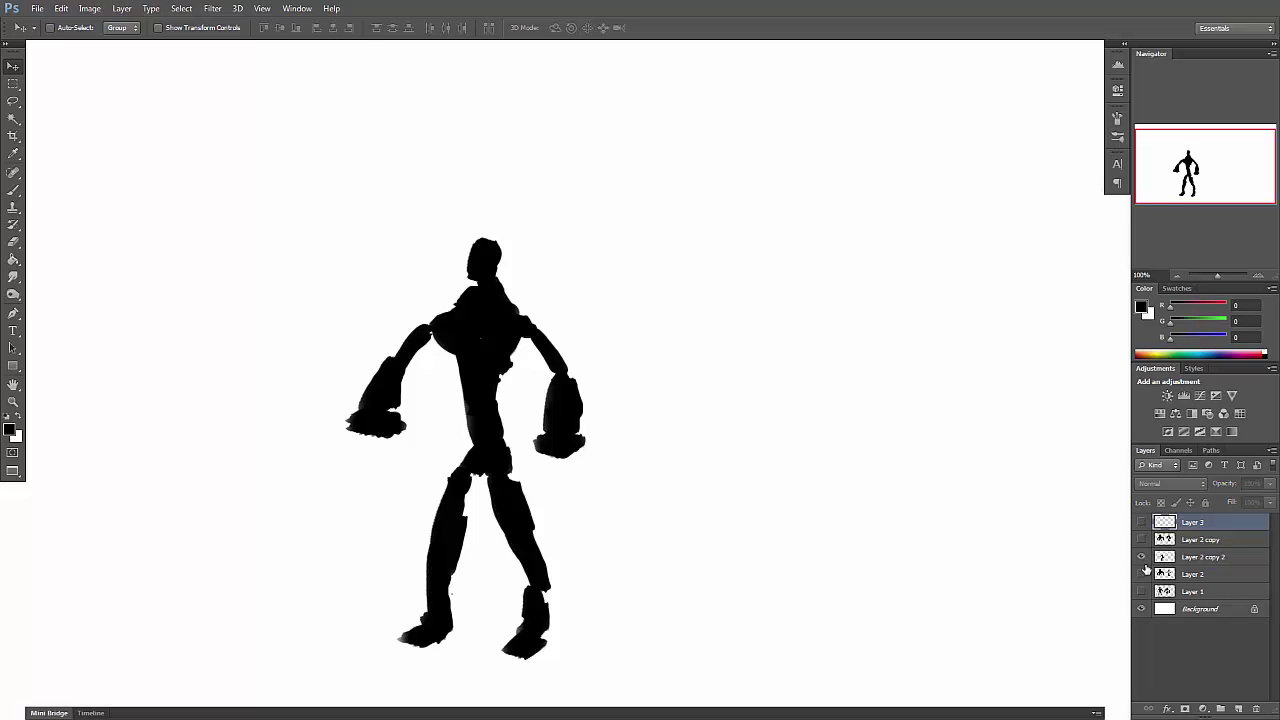
click(1141, 558)
click(1139, 589)
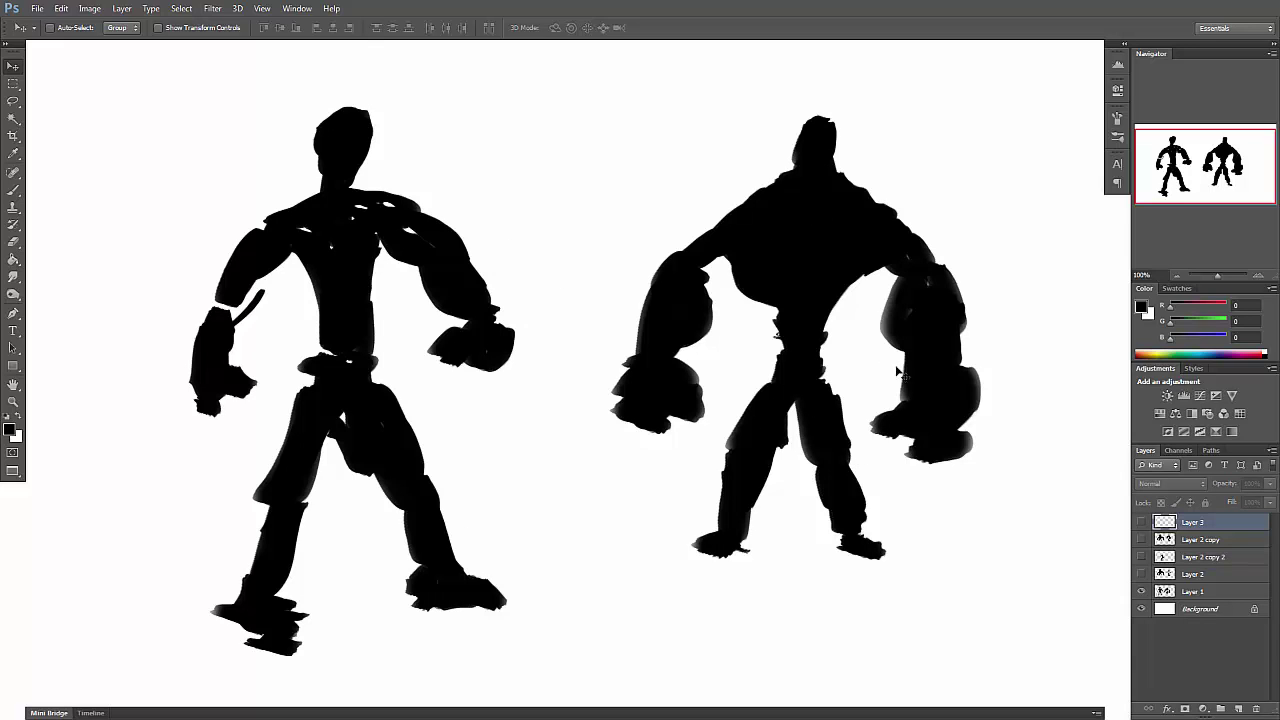
click(1141, 589)
click(1141, 574)
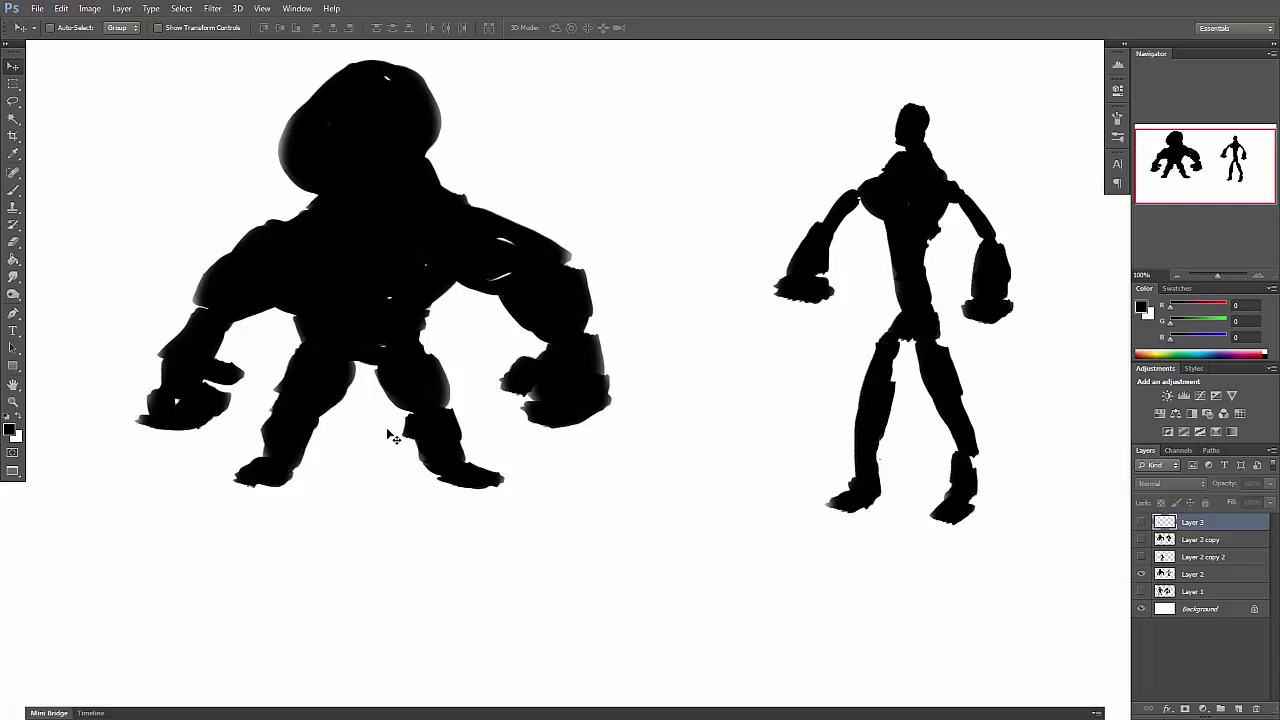
click(1141, 540)
click(1142, 593)
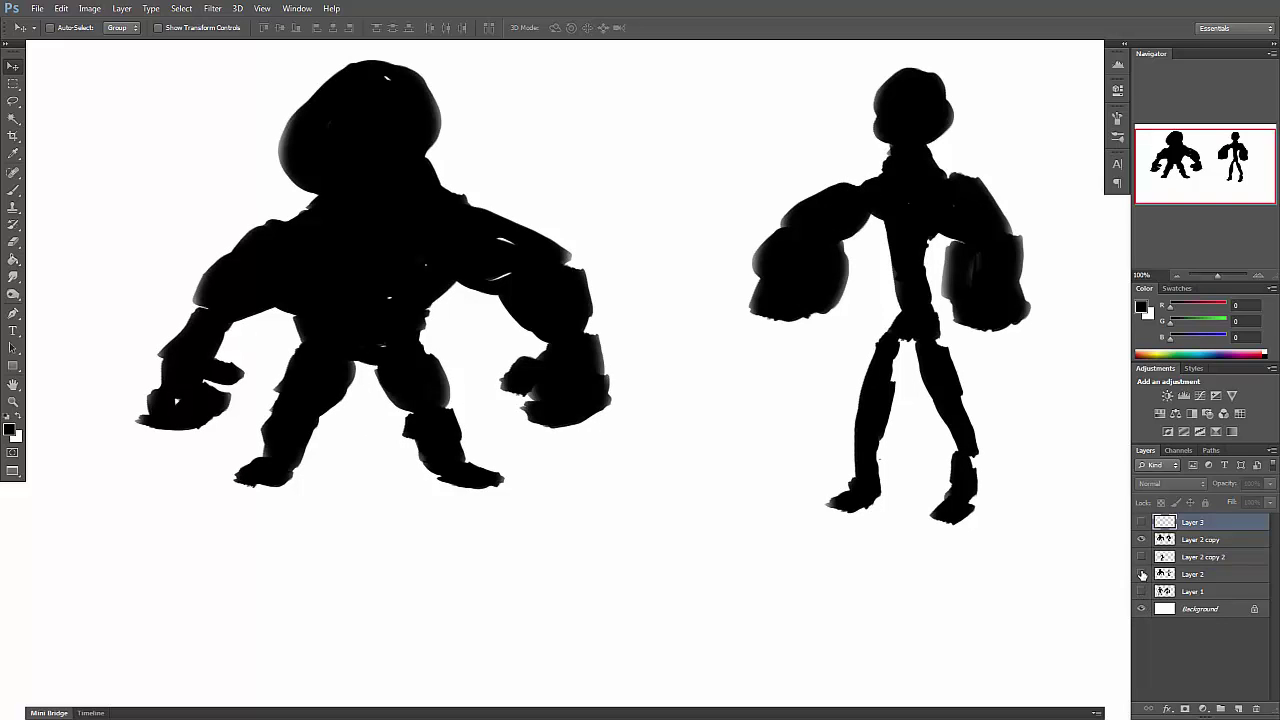
click(1143, 610)
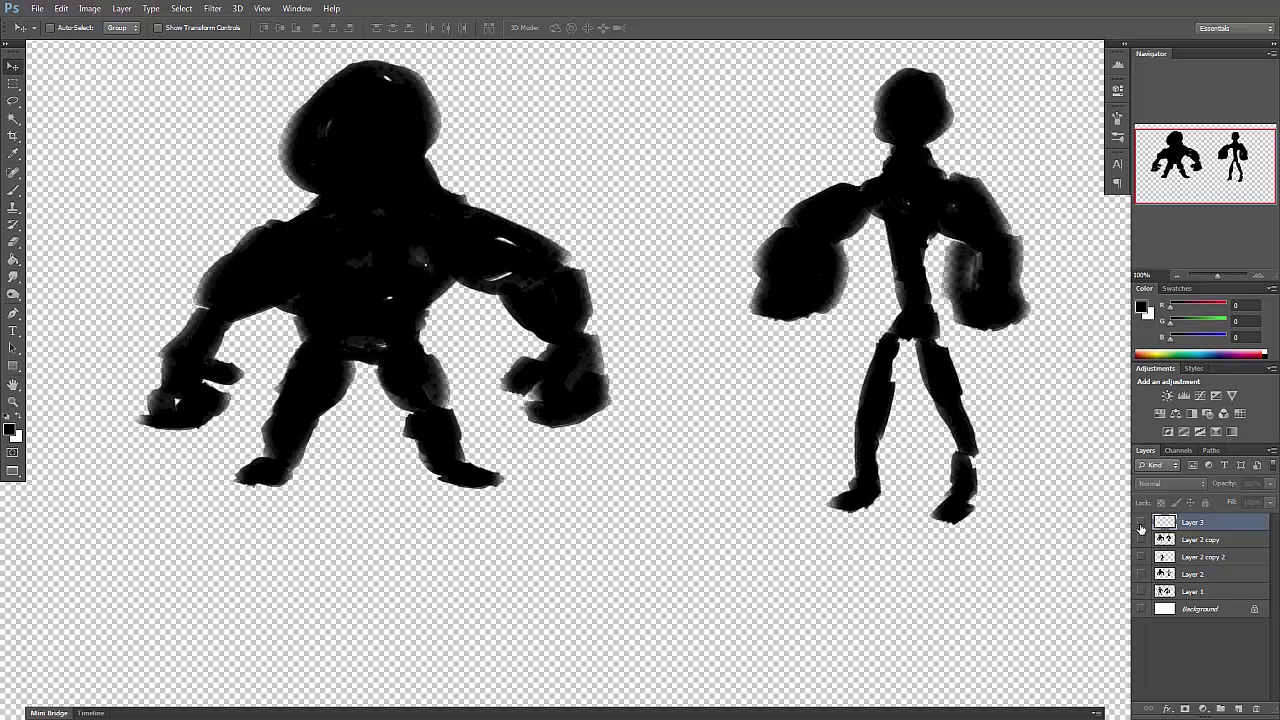
alt+click(1141, 524)
click(1143, 610)
click(1141, 523)
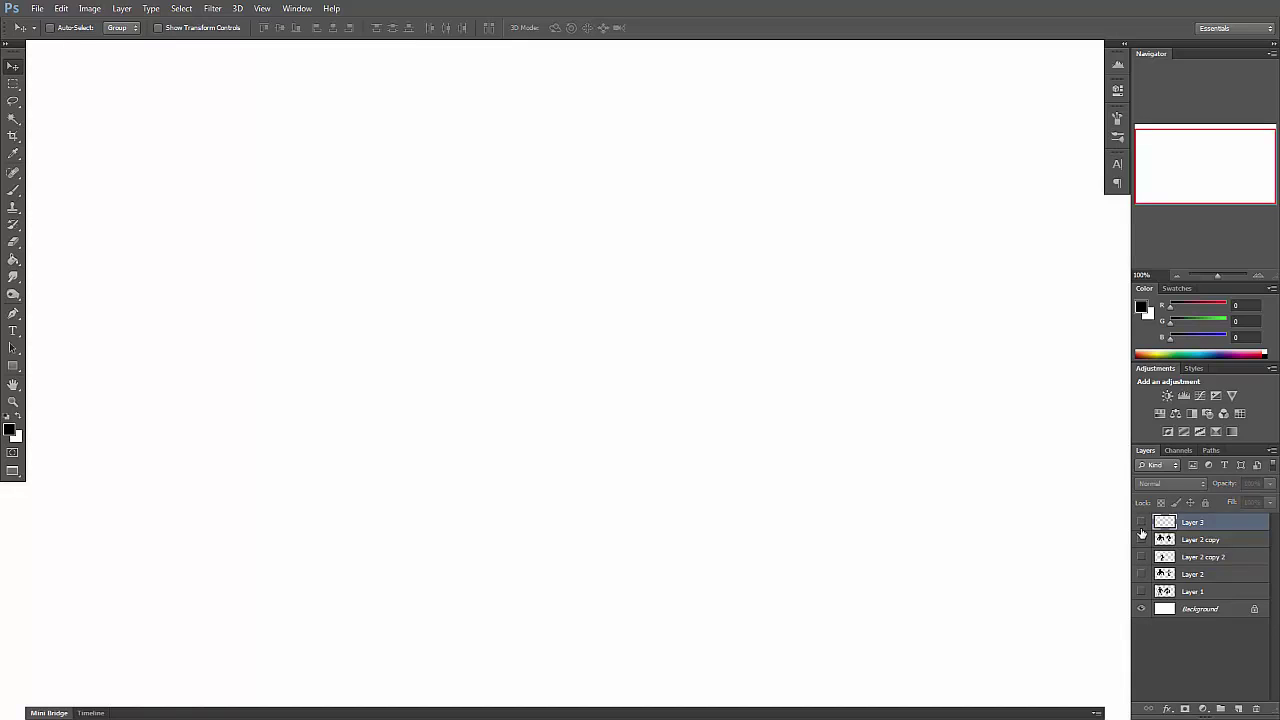
click(1142, 557)
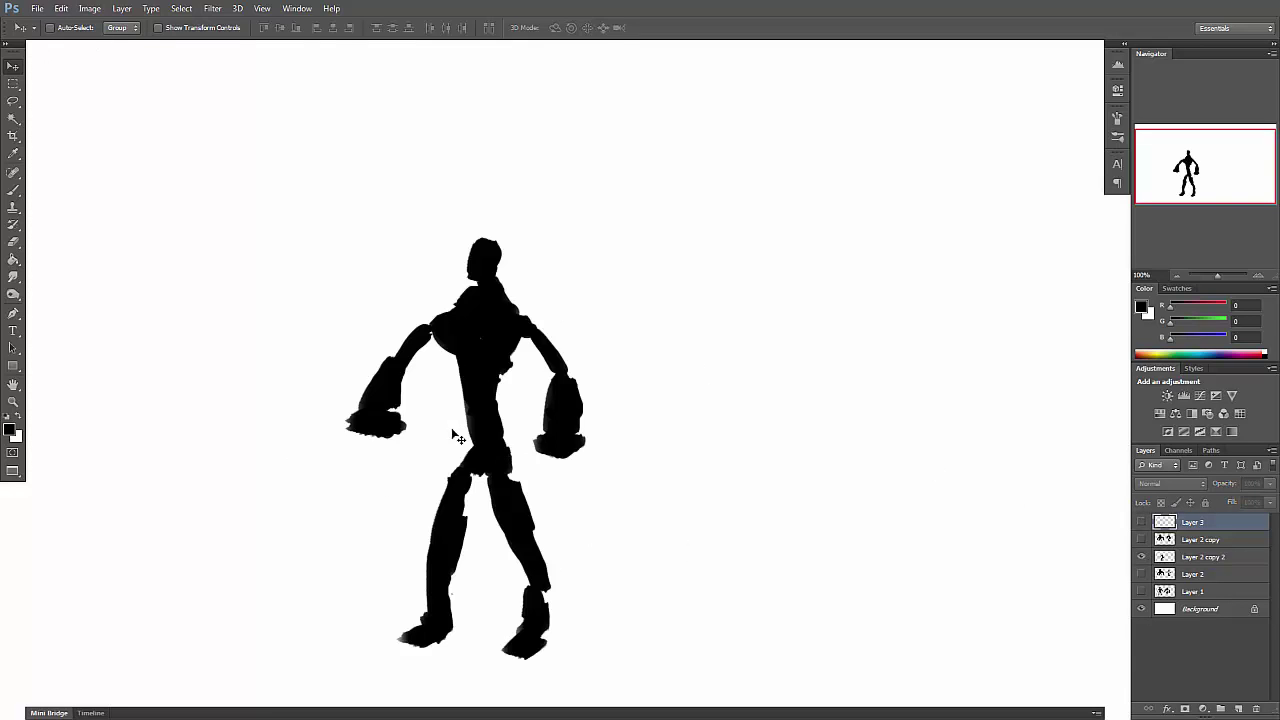
Shift the slim figure on Layer 2 copy 2 slightly down and to the right, toward the canvas centre.
drag(502, 466, 561, 528)
click(1181, 562)
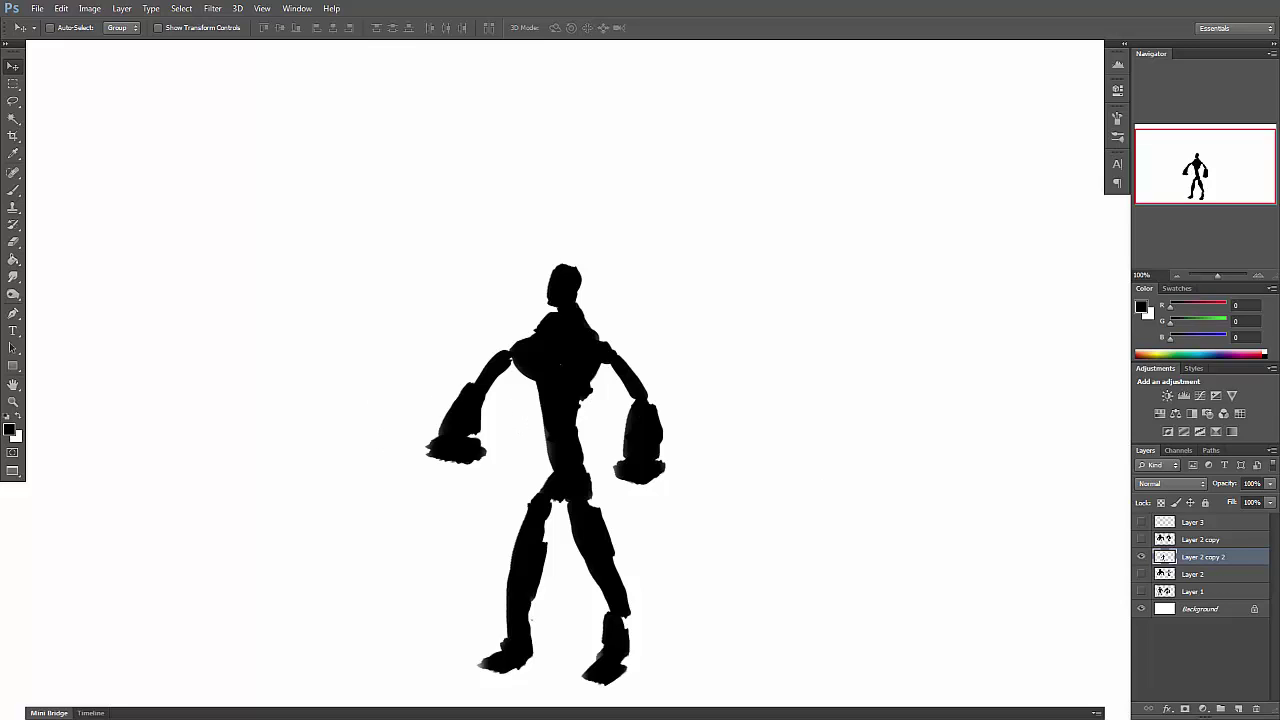
On Layer 3, made visible, paint white markings over the slim figure's chest, forearms, face, abdomen and thighs.
click(1205, 524)
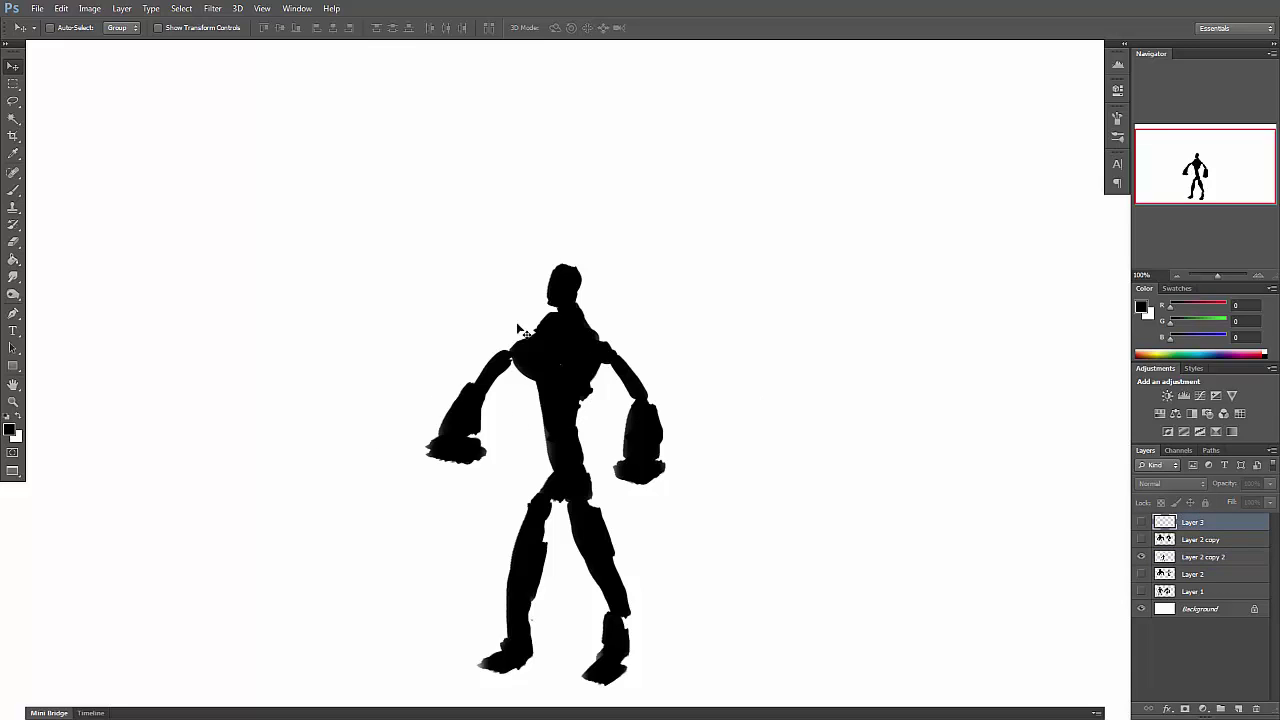
click(20, 194)
click(18, 416)
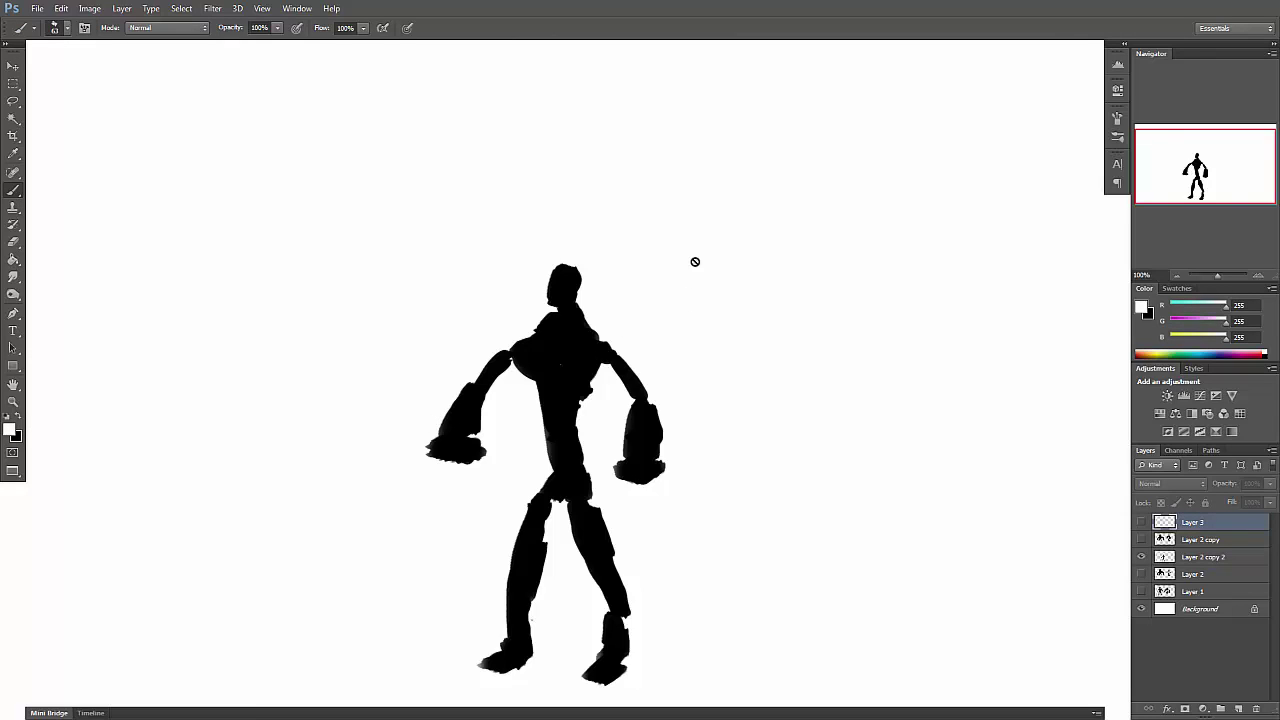
click(1142, 523)
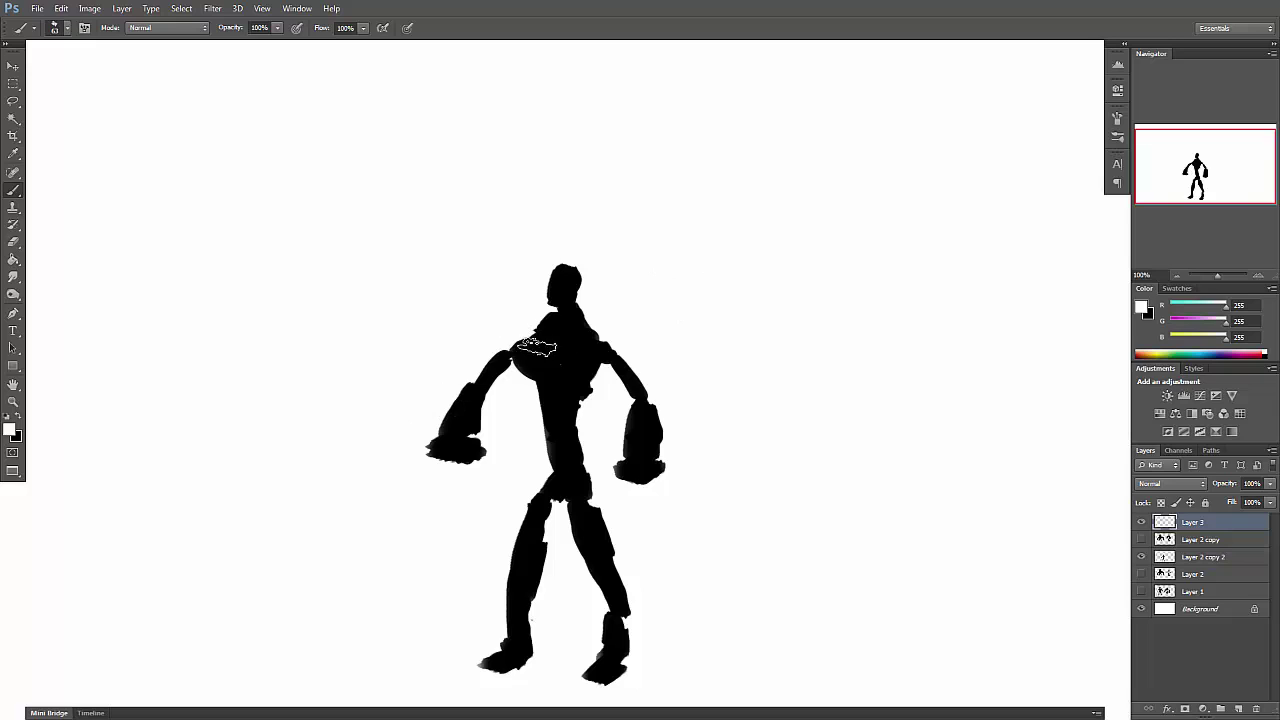
mouse_move(540, 345)
mouse_down()
mouse_move(556, 358)
mouse_move(575, 338)
mouse_move(532, 342)
mouse_move(566, 366)
mouse_up()
mouse_move(632, 430)
mouse_down()
mouse_move(655, 438)
mouse_move(632, 440)
mouse_move(646, 430)
mouse_up()
mouse_move(445, 424)
mouse_down()
mouse_move(478, 422)
mouse_move(480, 404)
mouse_up()
mouse_move(548, 284)
mouse_down()
mouse_move(578, 288)
mouse_move(560, 292)
mouse_up()
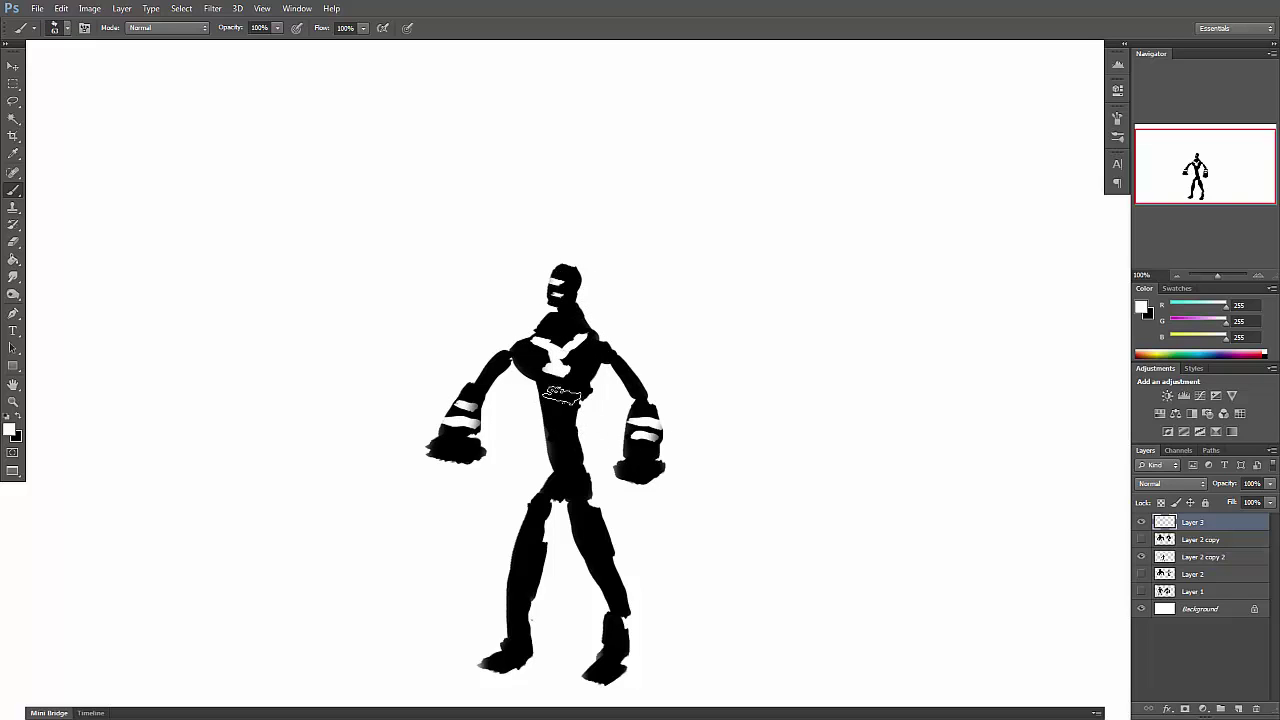
drag(560, 392, 566, 440)
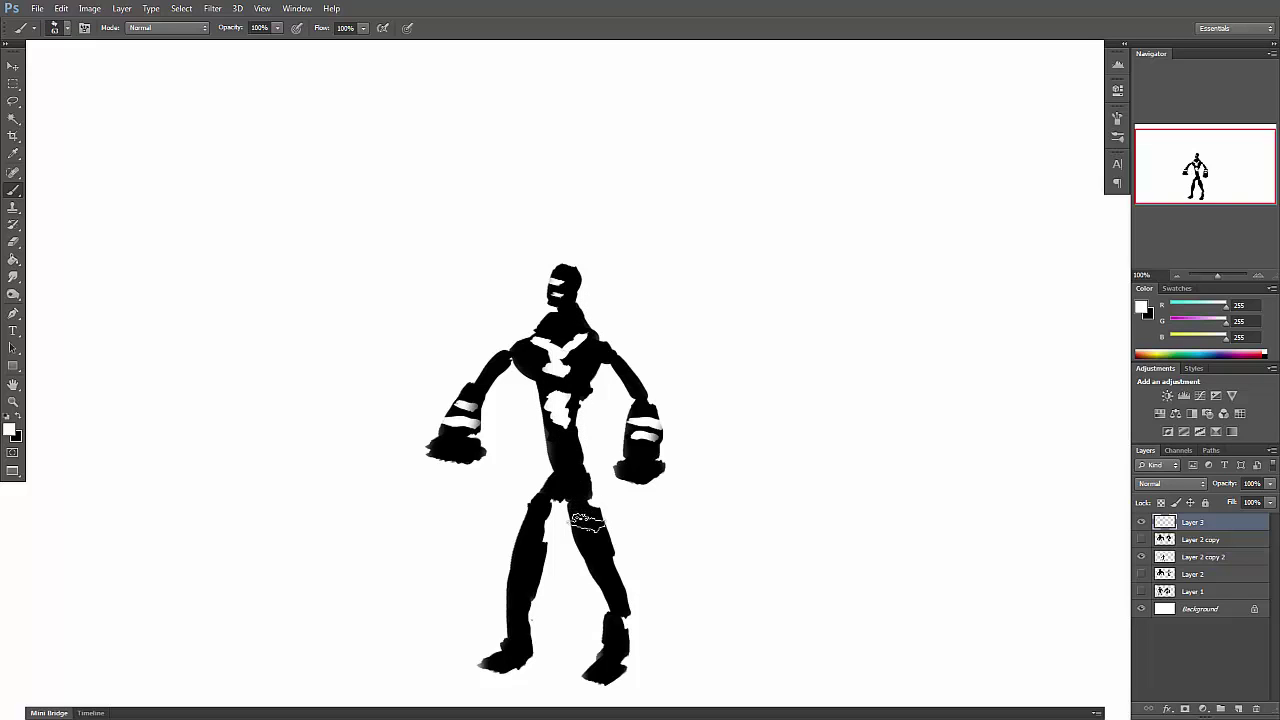
mouse_move(580, 512)
mouse_down()
mouse_move(592, 552)
mouse_move(528, 523)
mouse_move(540, 548)
mouse_up()
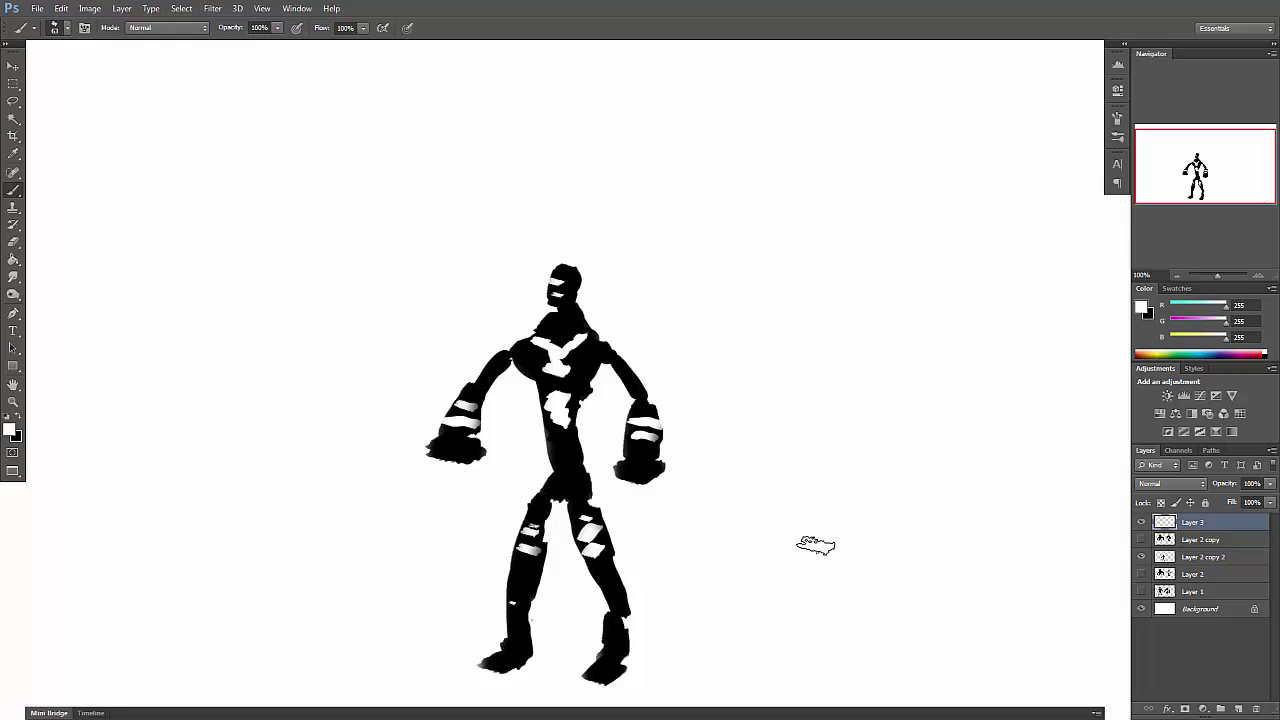
Compare the slim figure with and without its white markings, and leave Layer 3 hidden.
click(1142, 523)
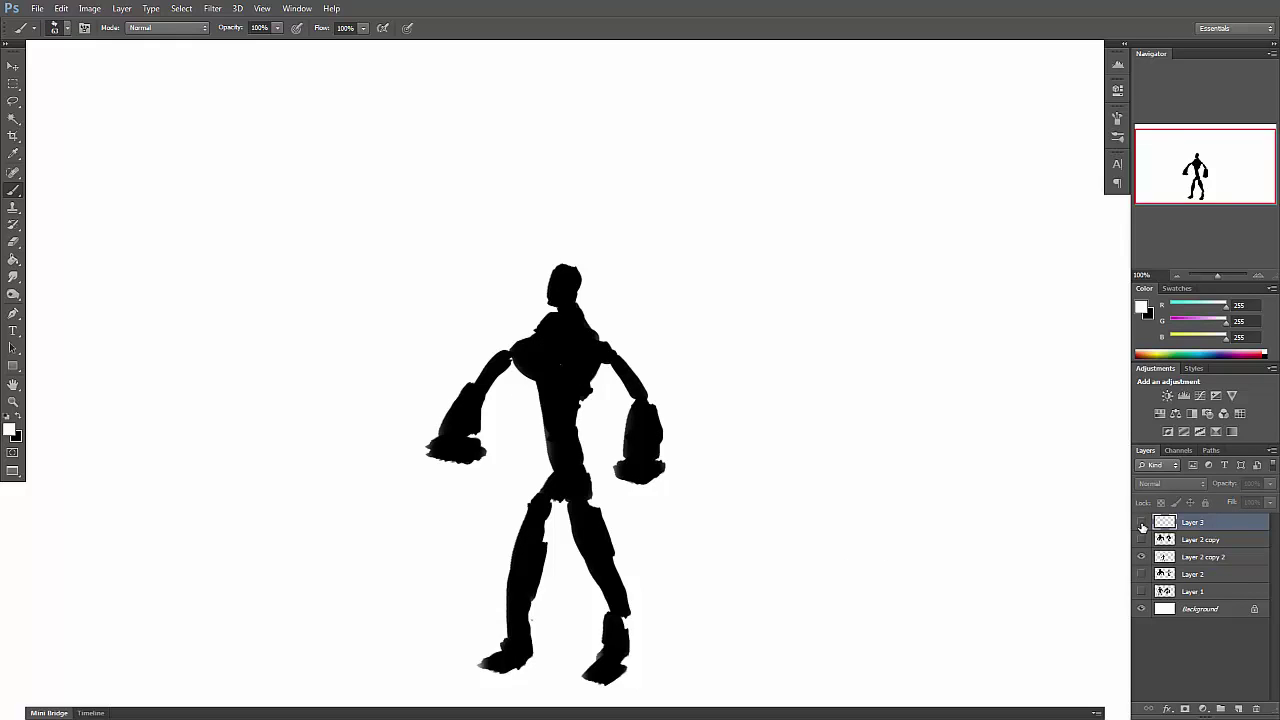
click(1142, 523)
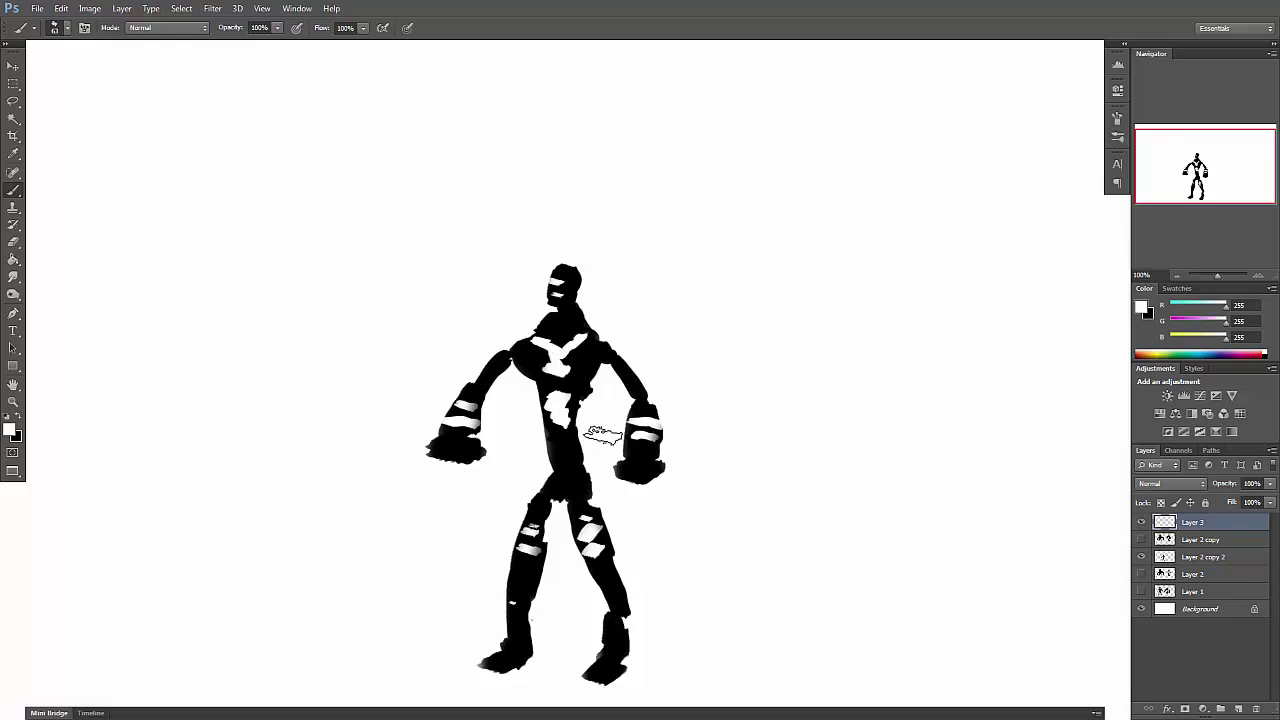
click(1142, 523)
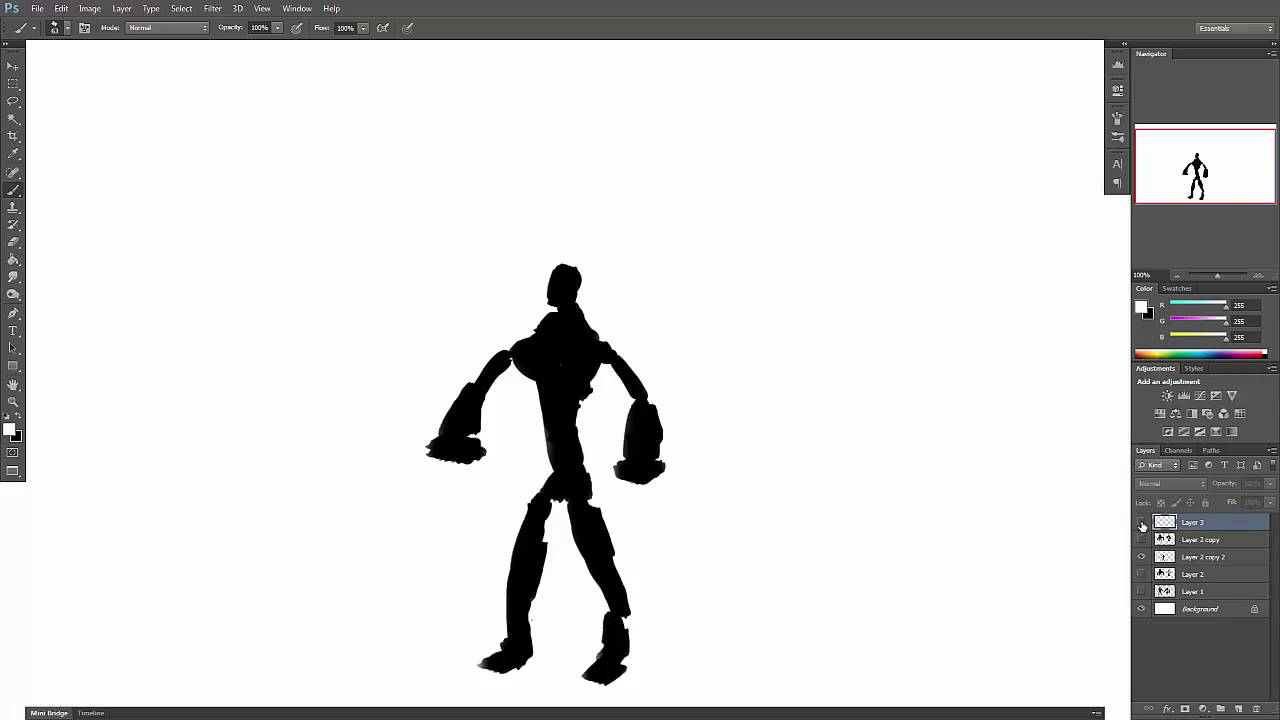
On a new layer, paint two black horns on the slim figure's head with the brush reduced to size 50.
click(1240, 708)
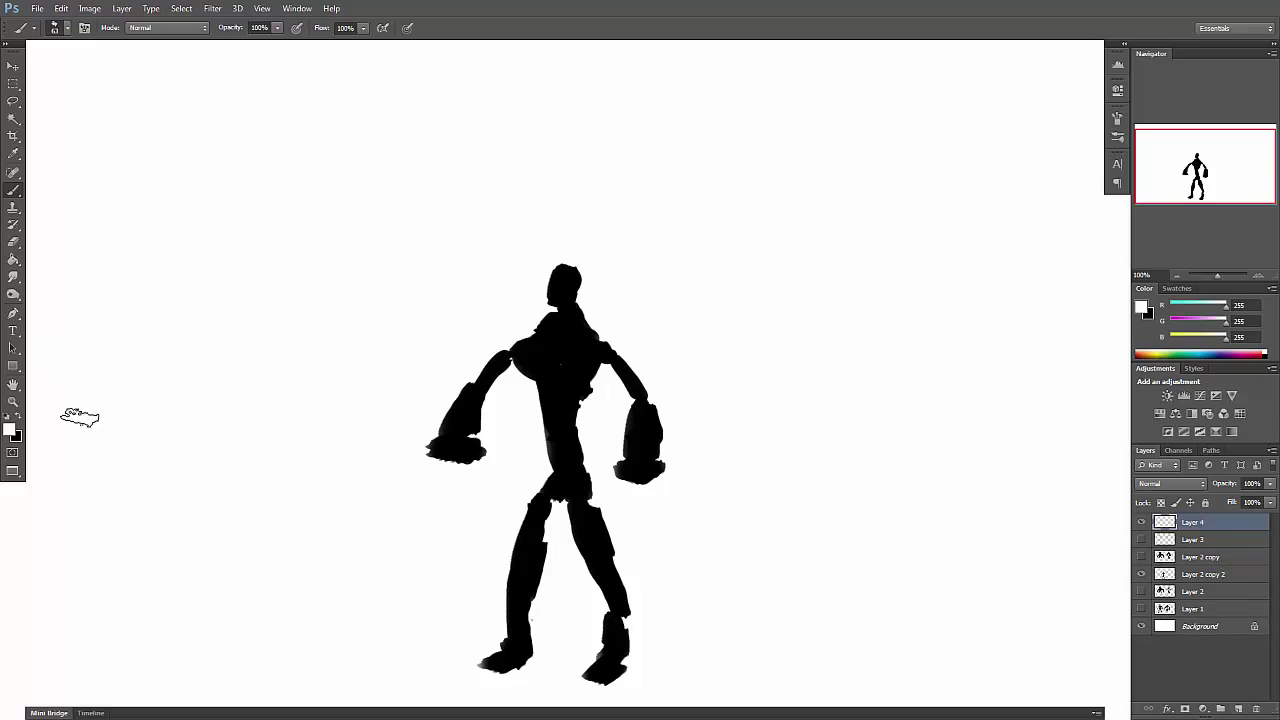
click(20, 425)
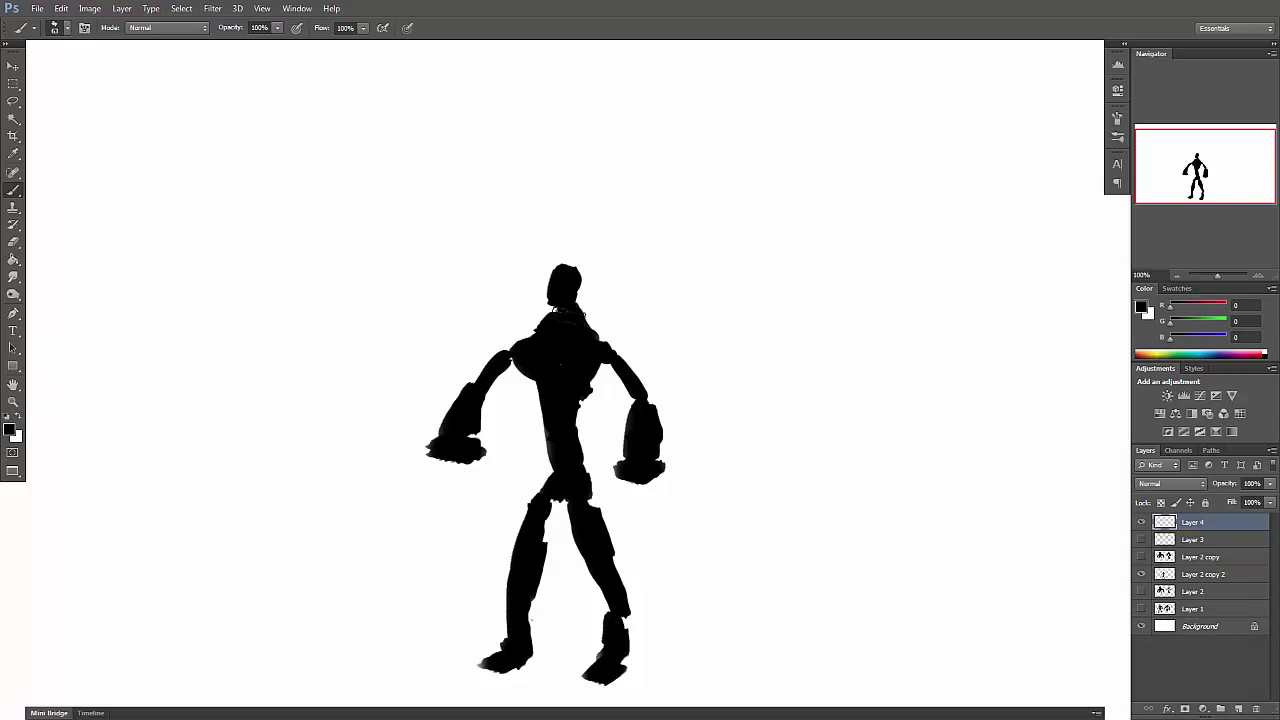
click(870, 270)
key(ctrl+z)
key(bracketleft)
key(bracketleft)
drag(585, 370, 566, 360)
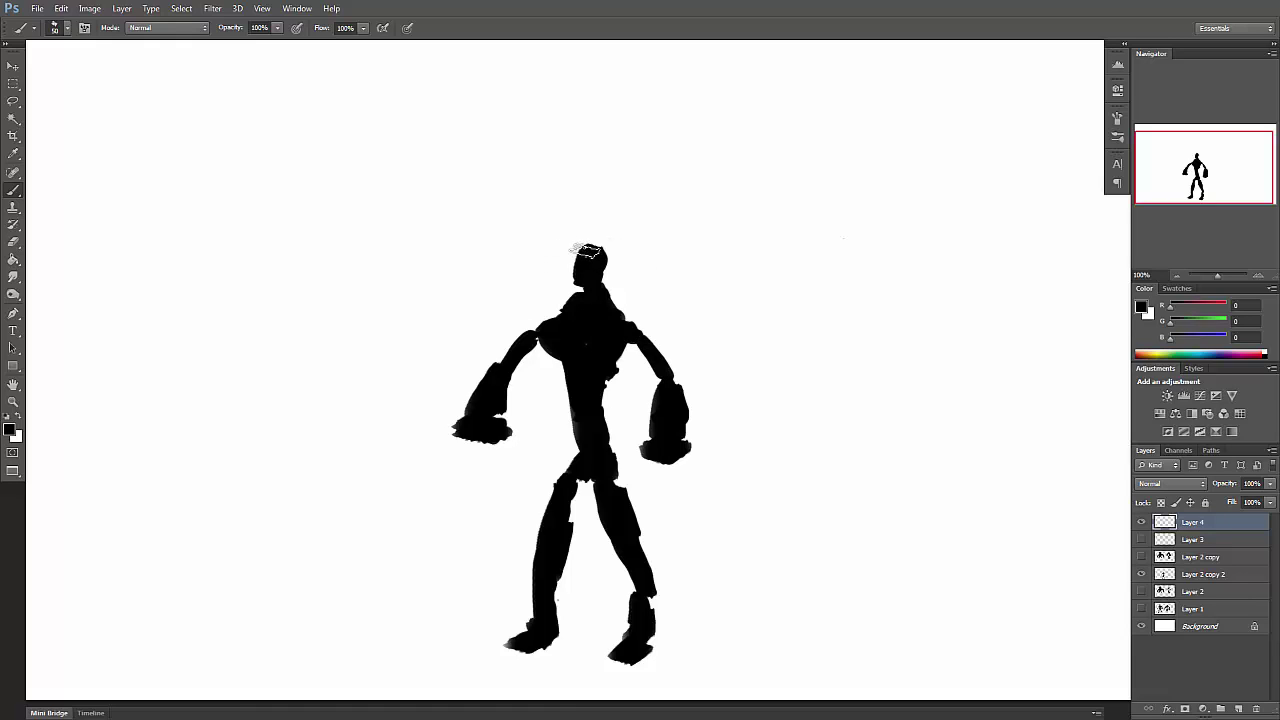
mouse_move(589, 253)
mouse_down()
mouse_move(586, 243)
mouse_move(603, 273)
mouse_move(595, 250)
mouse_move(618, 240)
mouse_move(615, 208)
mouse_move(610, 243)
mouse_move(580, 235)
mouse_move(580, 219)
mouse_up()
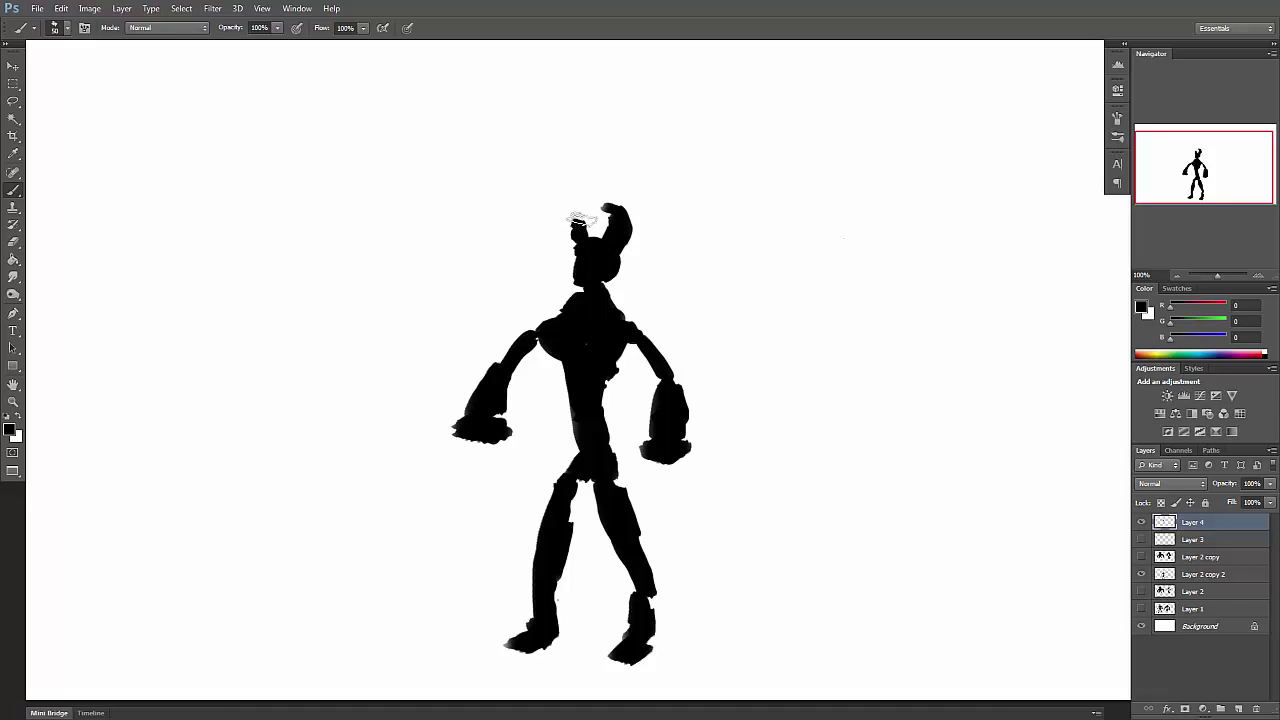
With the brush at size 45, add jagged black spikes to the figure's right-hand shoulder and both forearms.
key(bracketleft)
mouse_move(618, 318)
mouse_down()
mouse_move(651, 327)
mouse_move(623, 329)
mouse_move(635, 319)
mouse_move(645, 341)
mouse_move(641, 321)
mouse_move(649, 331)
mouse_move(617, 359)
mouse_move(653, 332)
mouse_move(643, 314)
mouse_move(603, 320)
mouse_move(640, 320)
mouse_move(629, 298)
mouse_move(656, 322)
mouse_up()
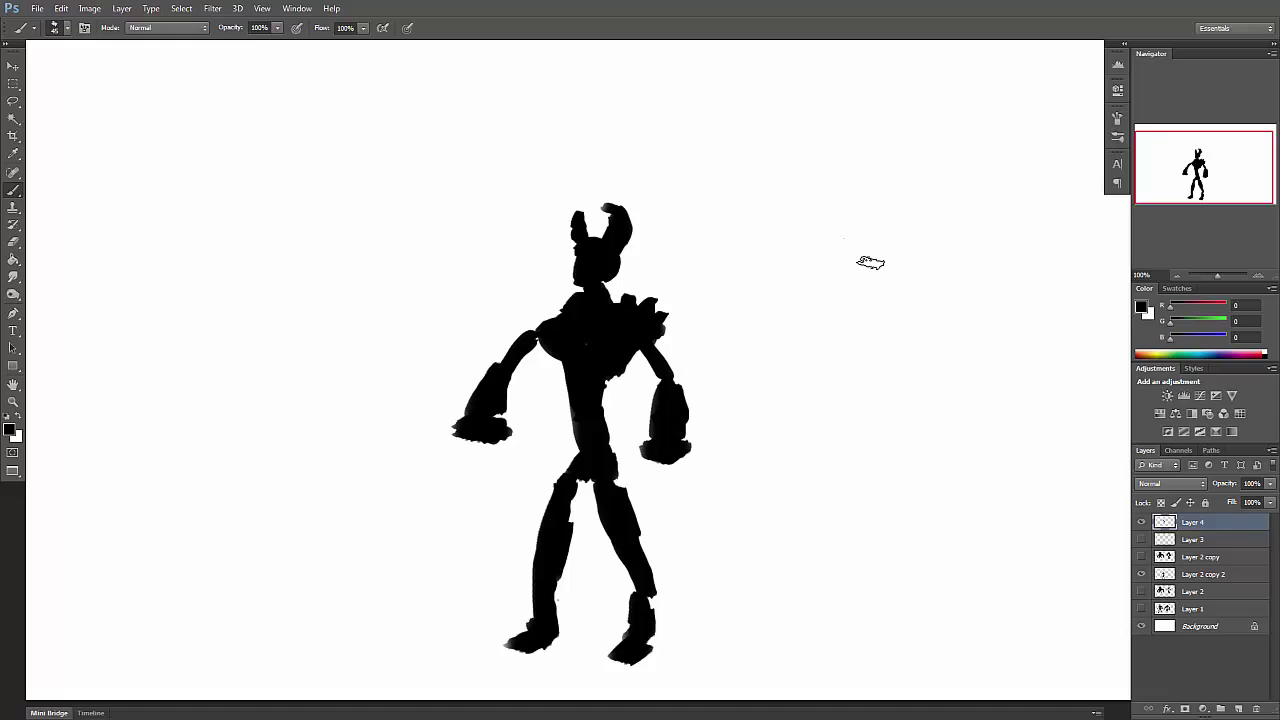
drag(627, 305, 632, 293)
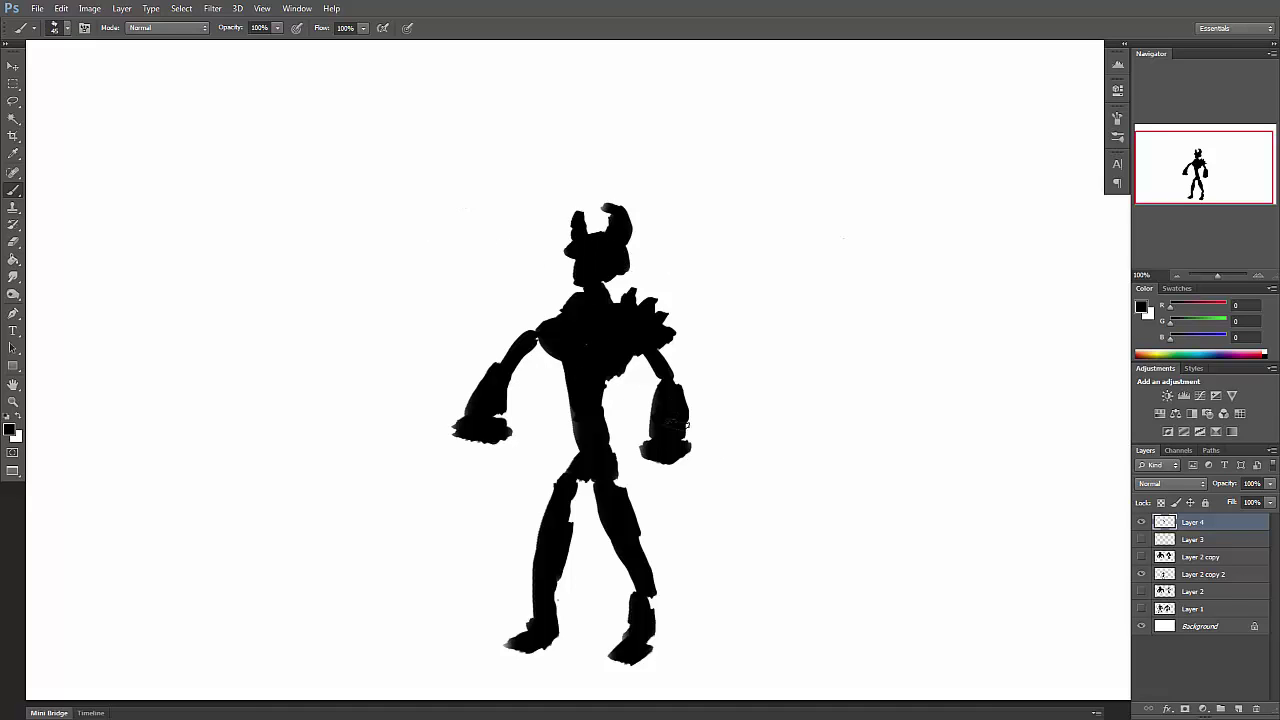
mouse_move(690, 430)
mouse_down()
mouse_move(665, 399)
mouse_move(659, 442)
mouse_move(659, 392)
mouse_move(671, 390)
mouse_move(672, 427)
mouse_move(659, 390)
mouse_move(680, 403)
mouse_move(681, 449)
mouse_move(698, 408)
mouse_up()
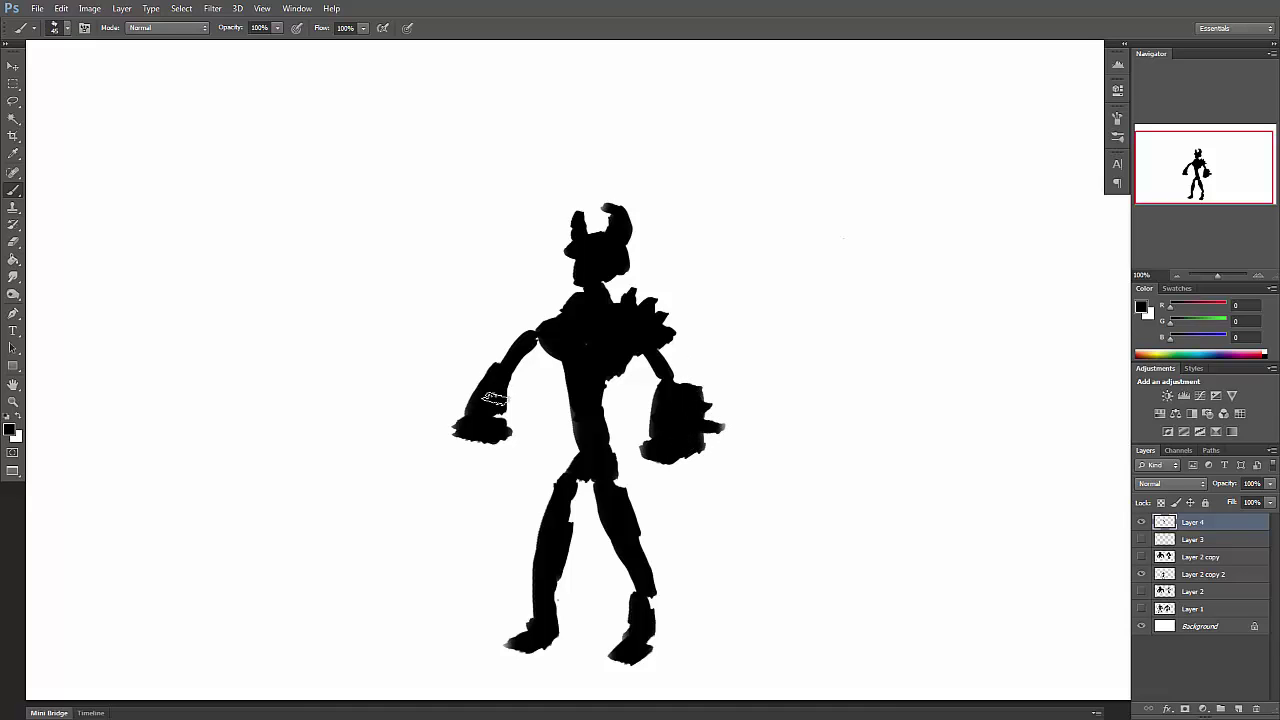
drag(464, 400, 472, 380)
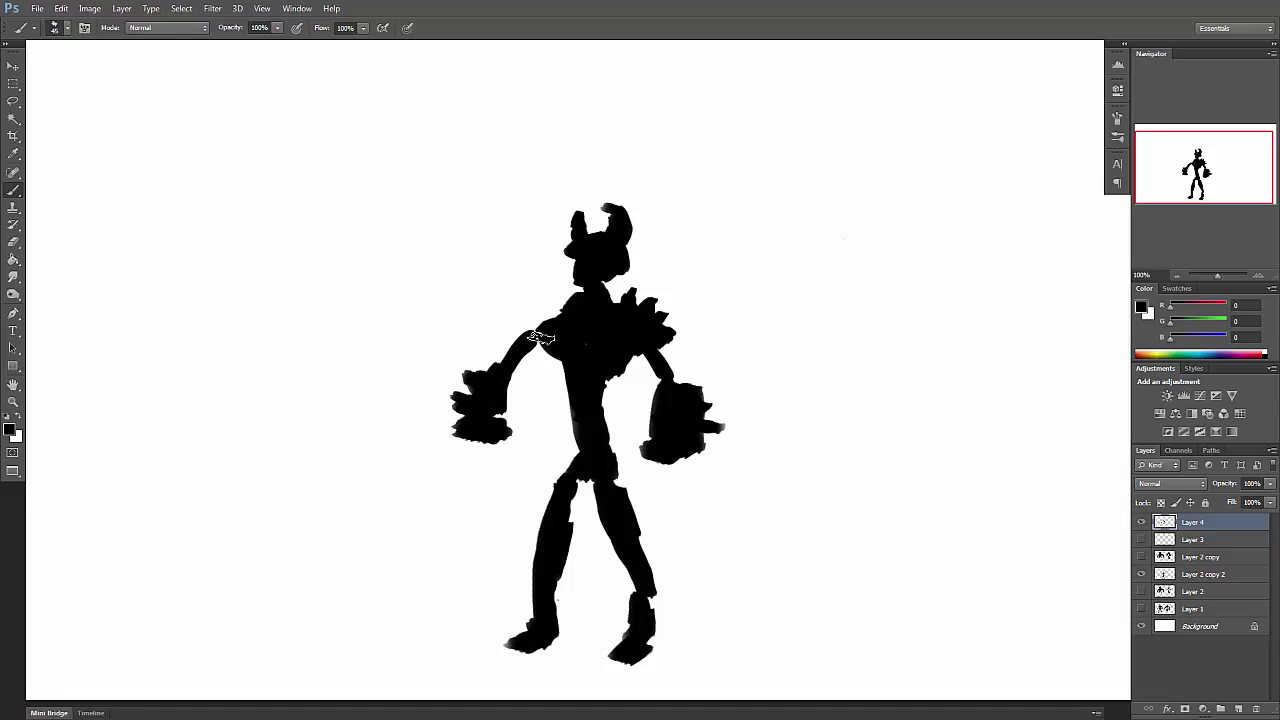
Fill out the left-hand shoulder and lower chest, and widen the hips and legs into baggy trousers gathered at the knees.
drag(540, 338, 552, 326)
mouse_move(598, 478)
mouse_down()
mouse_move(617, 539)
mouse_move(594, 523)
mouse_move(628, 559)
mouse_move(628, 585)
mouse_move(620, 556)
mouse_move(636, 587)
mouse_move(657, 577)
mouse_move(612, 492)
mouse_move(576, 474)
mouse_move(546, 585)
mouse_move(567, 512)
mouse_move(543, 556)
mouse_move(524, 562)
mouse_move(558, 493)
mouse_move(543, 580)
mouse_move(572, 580)
mouse_move(613, 499)
mouse_move(568, 443)
mouse_up()
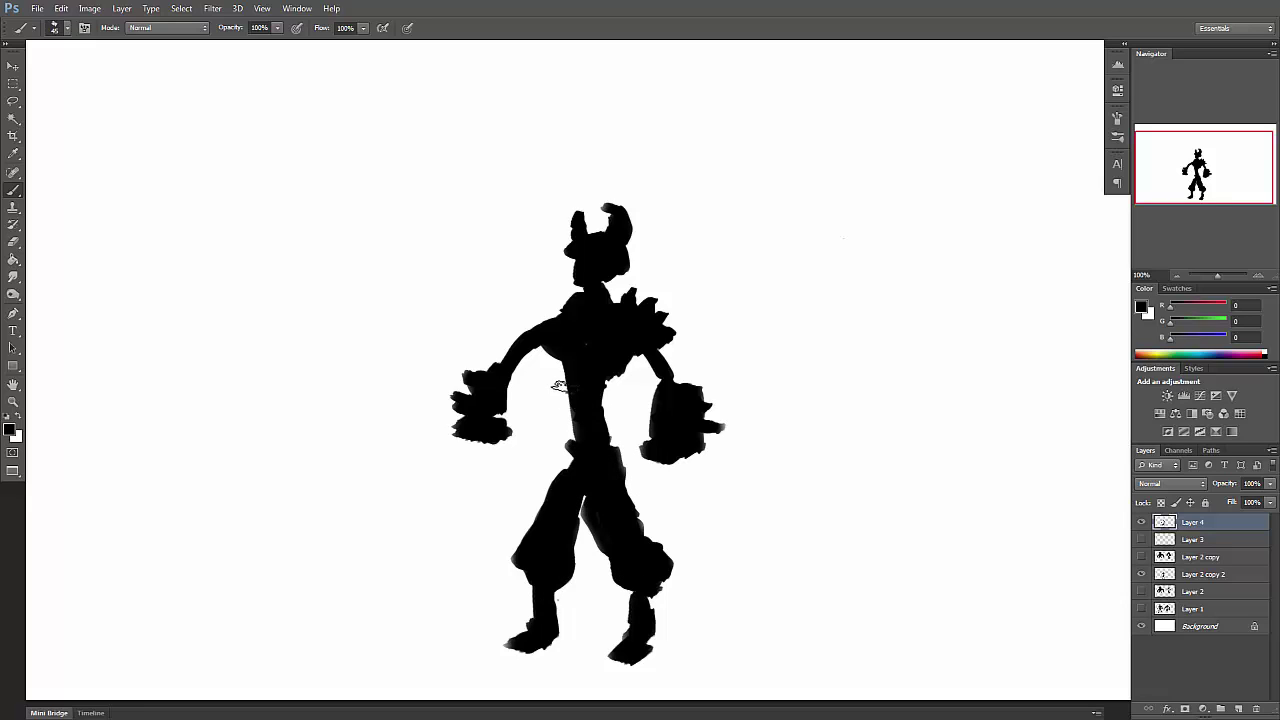
mouse_move(559, 386)
mouse_down()
mouse_move(608, 339)
mouse_move(577, 388)
mouse_up()
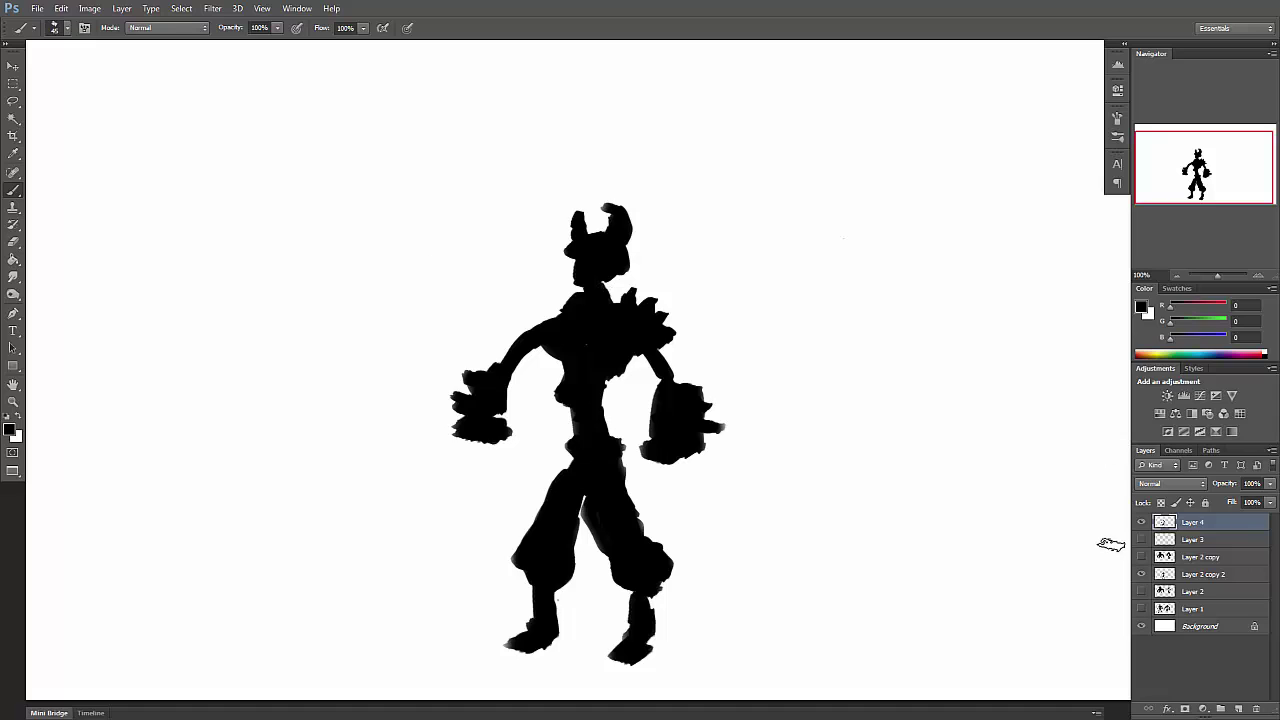
Hide Layer 4 and, on a new layer, paint spiky hair and broad ragged shoulder and chest armour on the slim figure.
click(1142, 522)
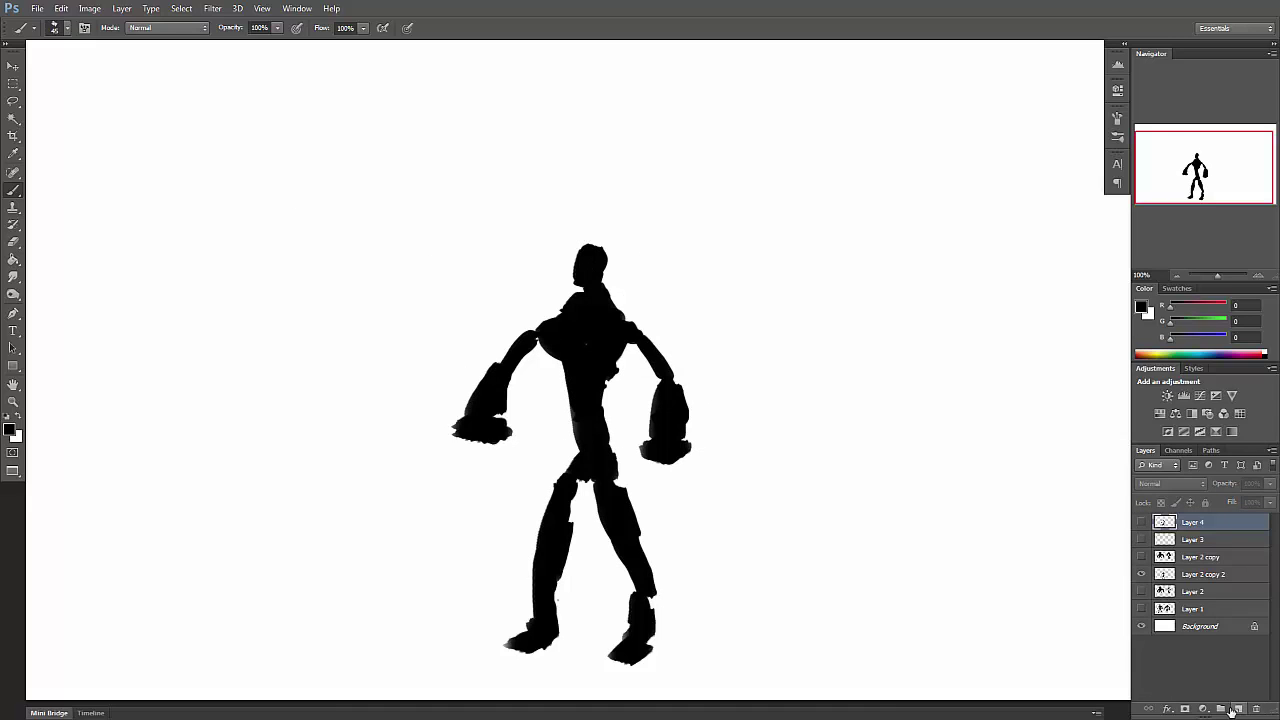
click(1238, 708)
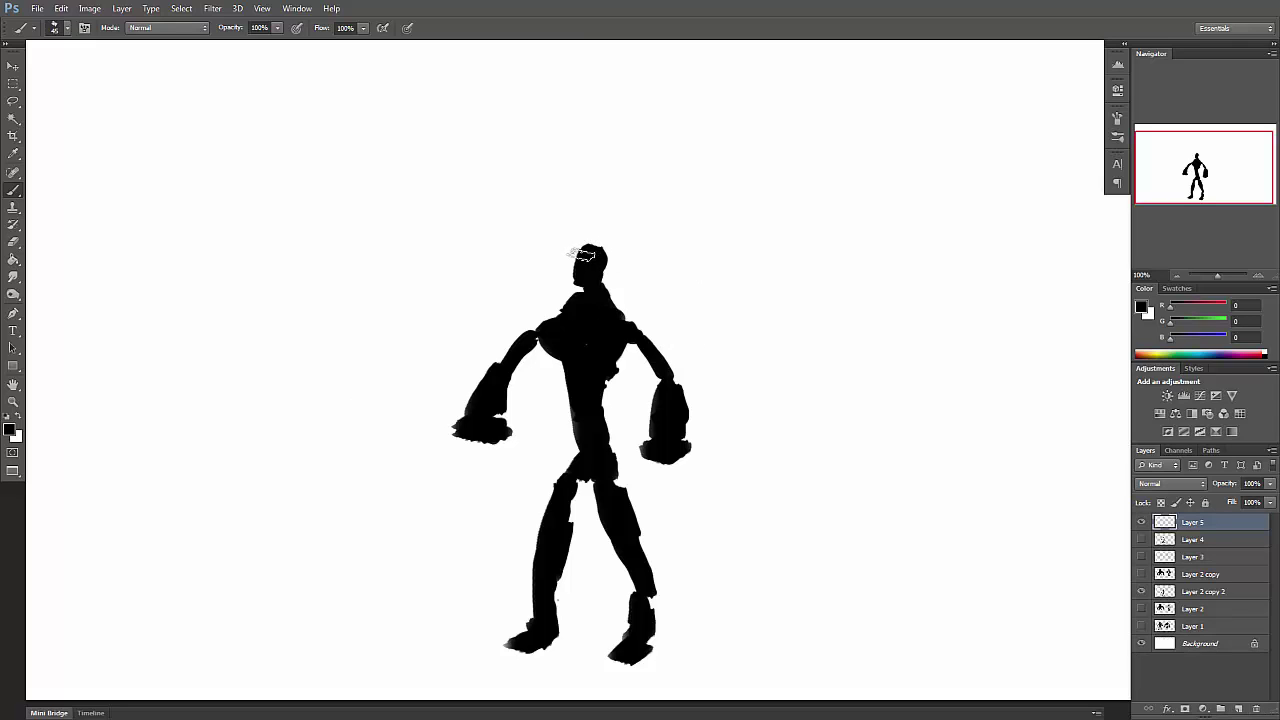
drag(590, 251, 597, 251)
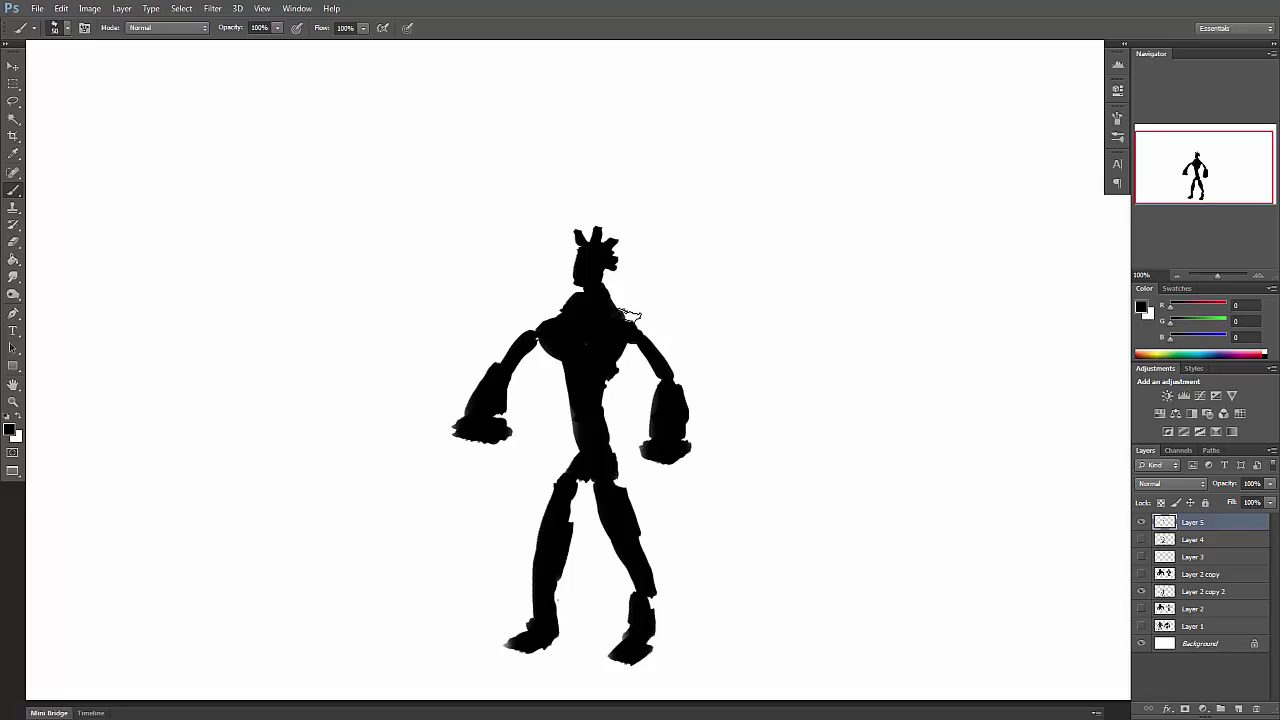
mouse_move(625, 313)
mouse_down()
mouse_move(638, 327)
mouse_move(623, 362)
mouse_move(641, 327)
mouse_up()
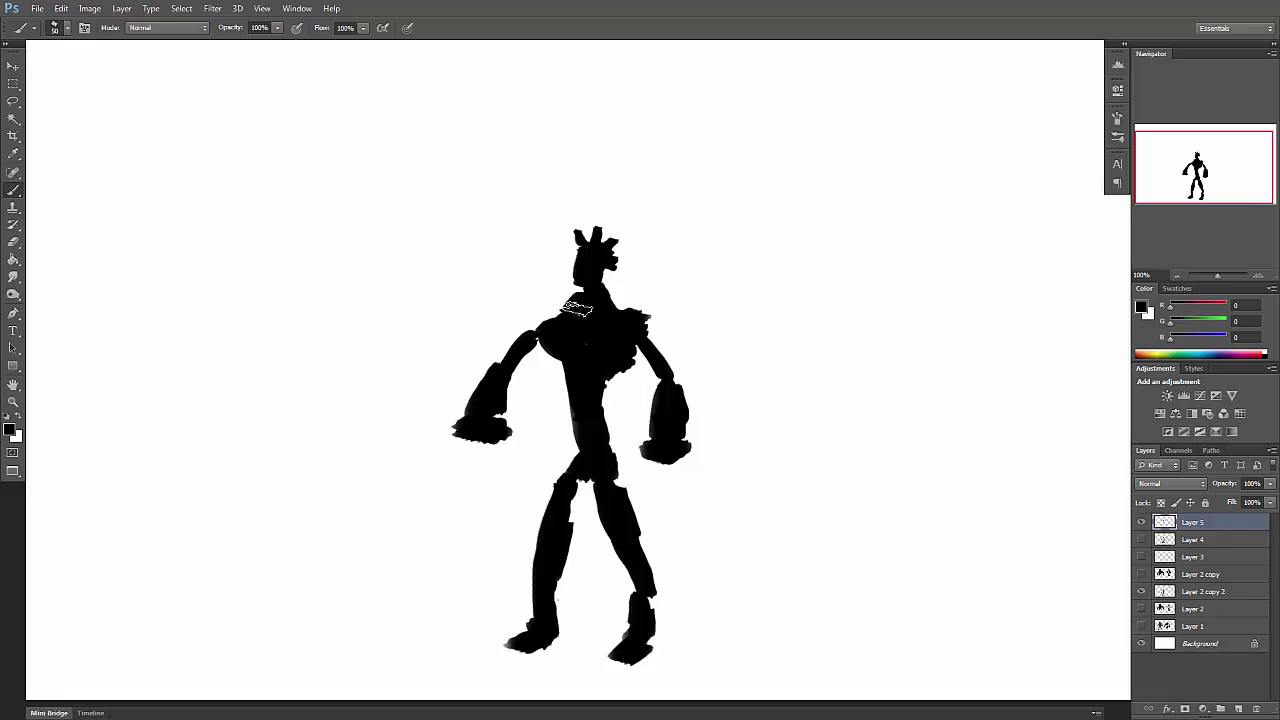
mouse_move(565, 305)
mouse_down()
mouse_move(549, 331)
mouse_move(577, 381)
mouse_up()
mouse_move(548, 322)
mouse_down()
mouse_move(575, 353)
mouse_move(597, 350)
mouse_up()
drag(591, 298, 591, 304)
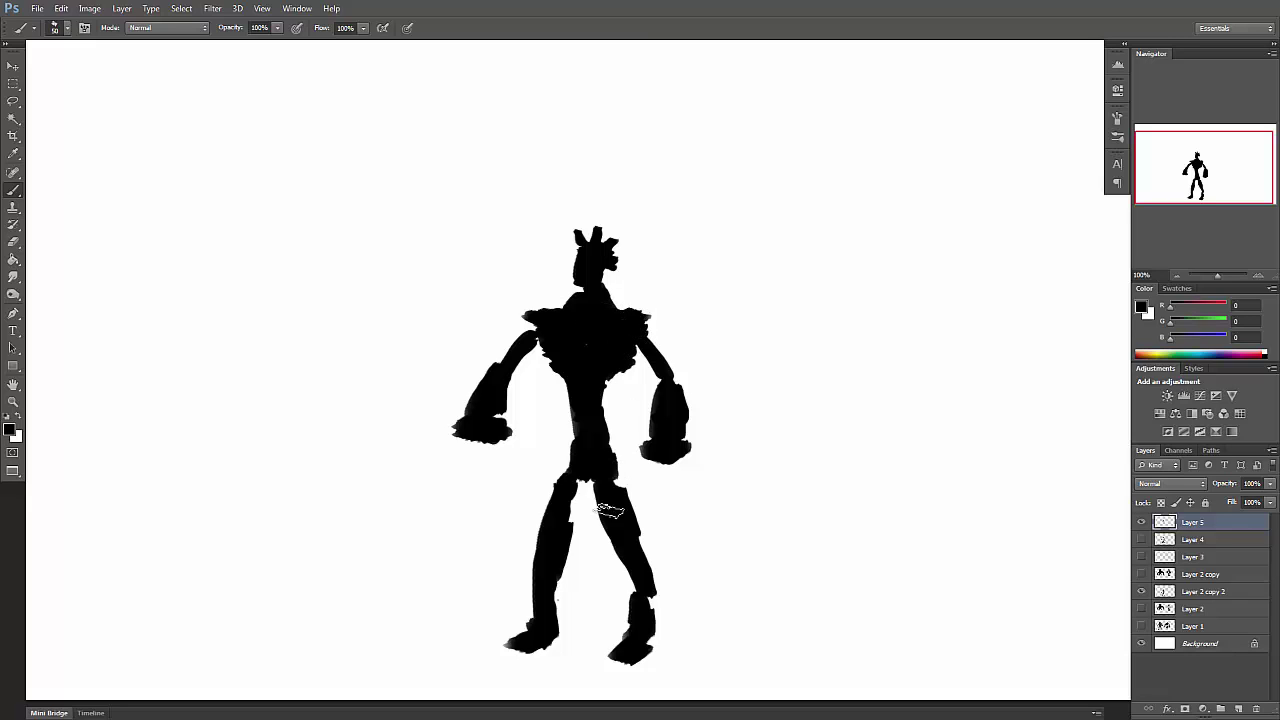
Paint ragged knee-length shorts and chunky wide-cuffed boots on the figure, with brush sizes between 25 and 35.
mouse_move(597, 481)
mouse_down()
mouse_move(600, 537)
mouse_move(608, 530)
mouse_up()
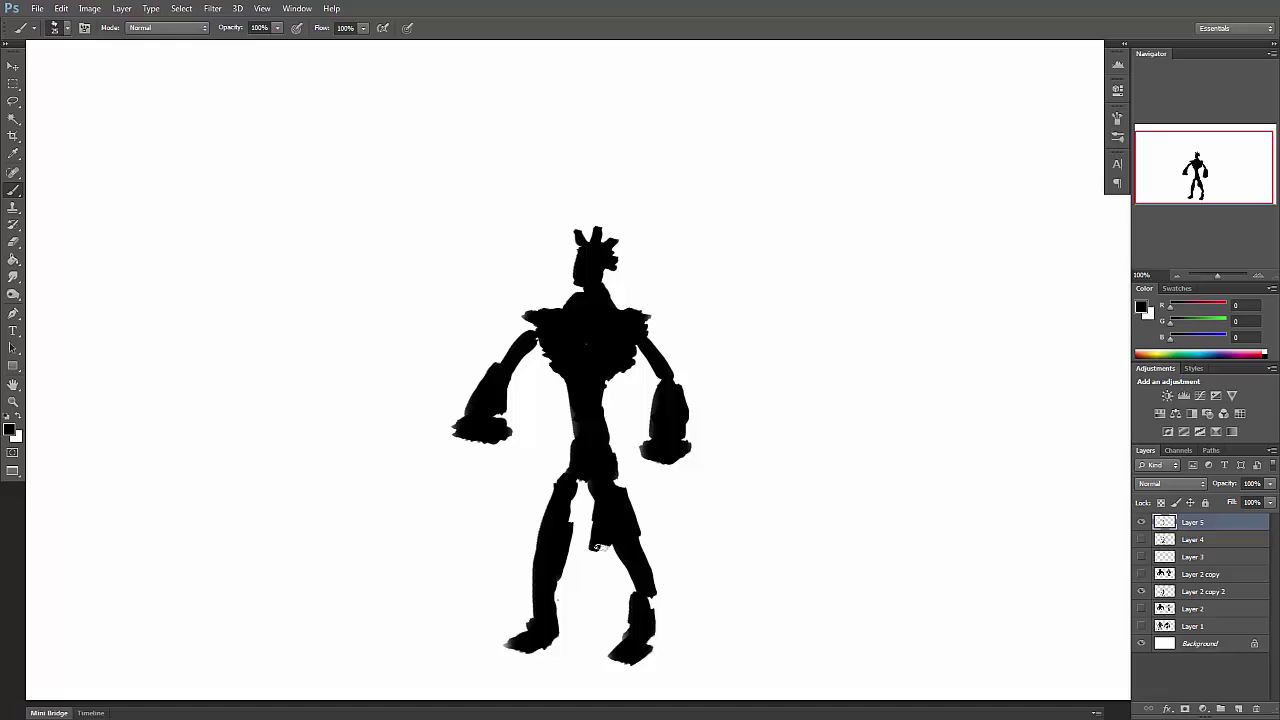
mouse_move(625, 543)
mouse_down()
mouse_move(648, 523)
mouse_move(609, 480)
mouse_move(642, 522)
mouse_move(629, 481)
mouse_move(636, 507)
mouse_move(597, 518)
mouse_move(593, 478)
mouse_move(584, 516)
mouse_move(580, 483)
mouse_move(567, 519)
mouse_move(535, 533)
mouse_move(565, 475)
mouse_move(548, 511)
mouse_up()
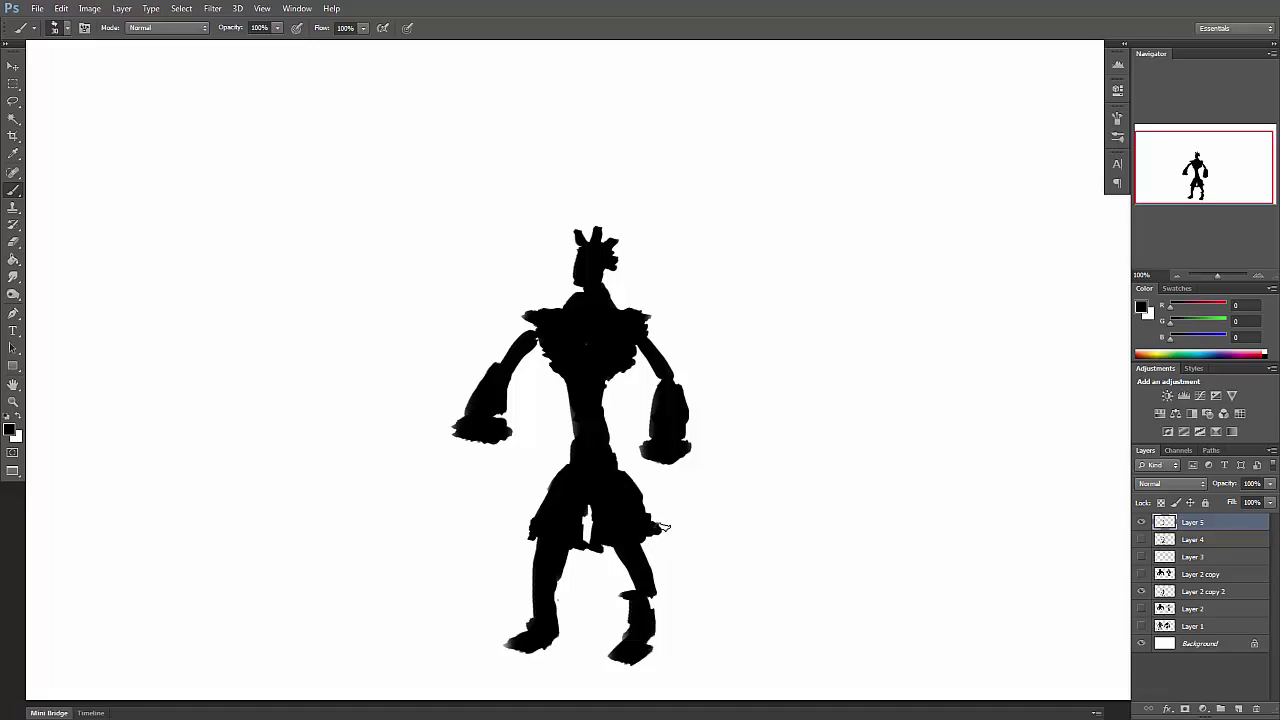
mouse_move(645, 596)
mouse_down()
mouse_move(650, 630)
mouse_move(631, 613)
mouse_move(632, 658)
mouse_move(648, 640)
mouse_move(640, 660)
mouse_up()
mouse_move(517, 580)
mouse_down()
mouse_move(555, 614)
mouse_move(525, 578)
mouse_move(536, 624)
mouse_move(512, 644)
mouse_move(532, 645)
mouse_move(545, 613)
mouse_up()
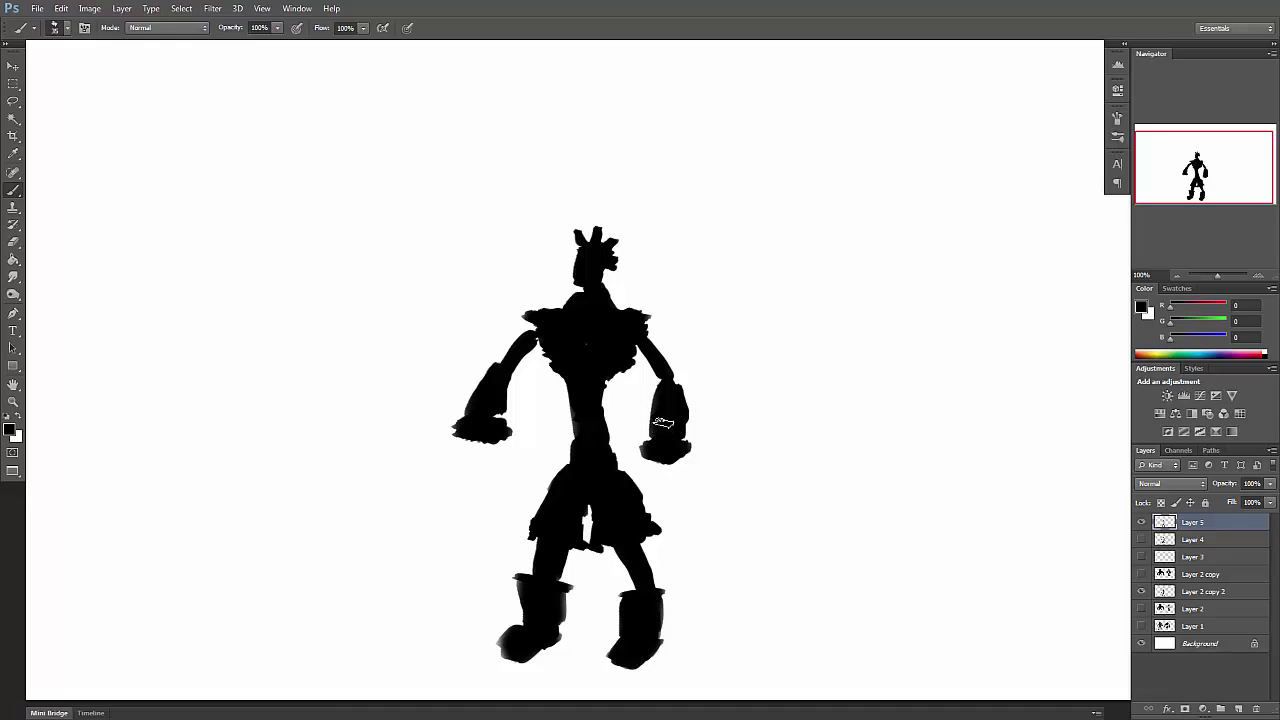
Bulk out both hands and add flared glove cuffs at the wrists with the brush at size 35.
drag(651, 431, 690, 442)
mouse_move(470, 407)
mouse_down()
mouse_move(500, 415)
mouse_move(455, 406)
mouse_move(520, 410)
mouse_up()
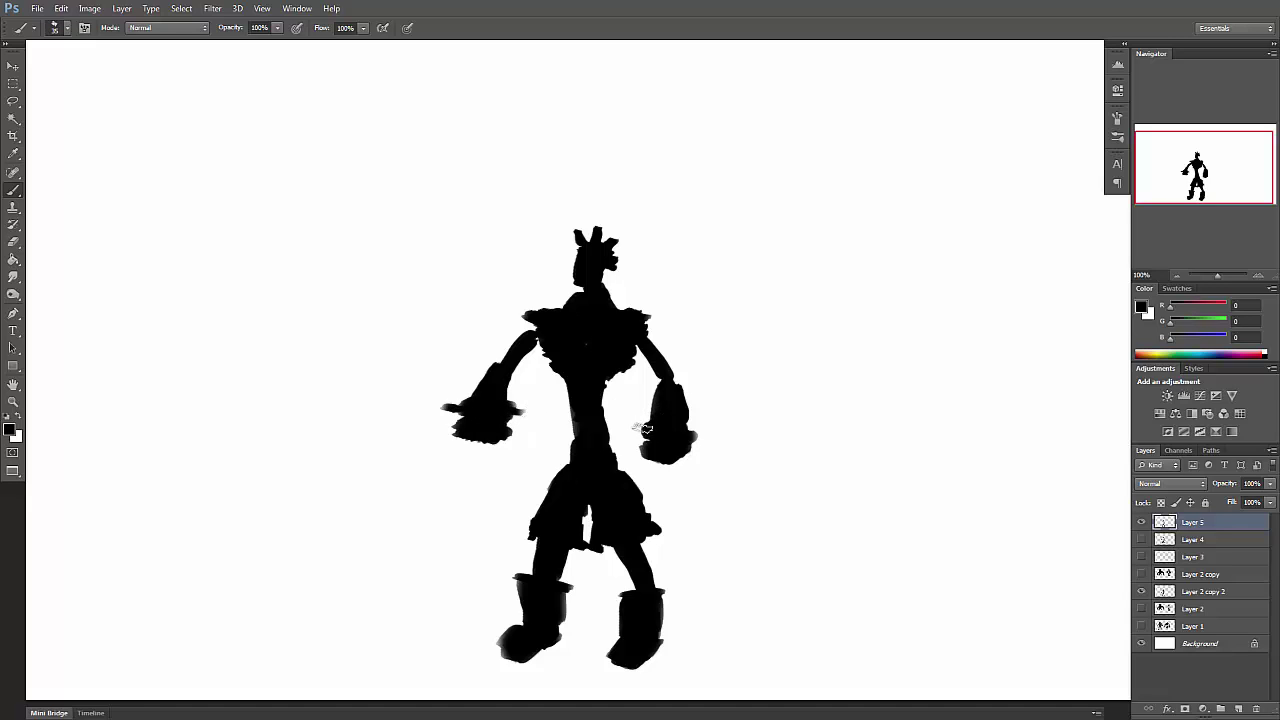
drag(632, 428, 700, 438)
Hide Layer 5 and, on a new layer, paint a wide-brimmed hat and a flared shape around the figure's jaw.
click(1141, 522)
click(1141, 574)
click(1238, 708)
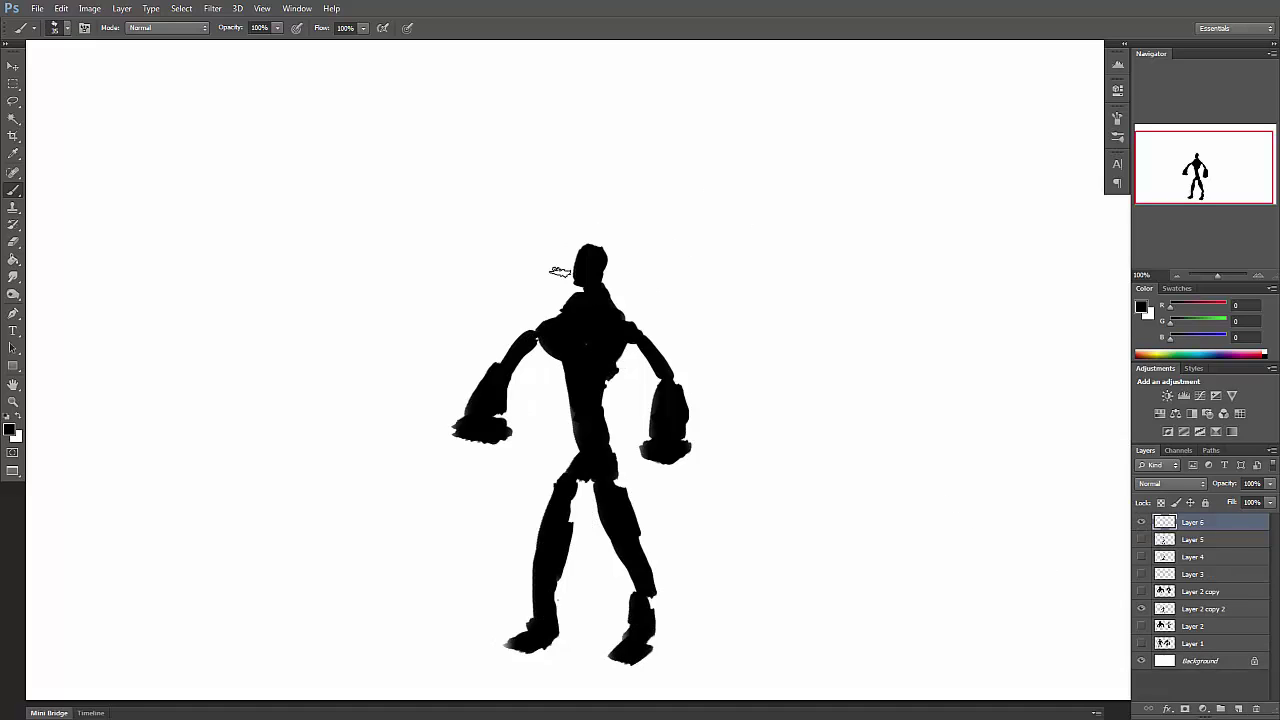
mouse_move(586, 252)
mouse_down()
mouse_move(556, 241)
mouse_move(635, 256)
mouse_move(549, 243)
mouse_move(610, 246)
mouse_move(592, 239)
mouse_move(614, 235)
mouse_move(605, 247)
mouse_move(541, 242)
mouse_move(636, 261)
mouse_move(622, 224)
mouse_move(610, 290)
mouse_move(603, 274)
mouse_move(628, 294)
mouse_move(620, 272)
mouse_move(627, 295)
mouse_move(615, 302)
mouse_move(613, 272)
mouse_move(583, 287)
mouse_up()
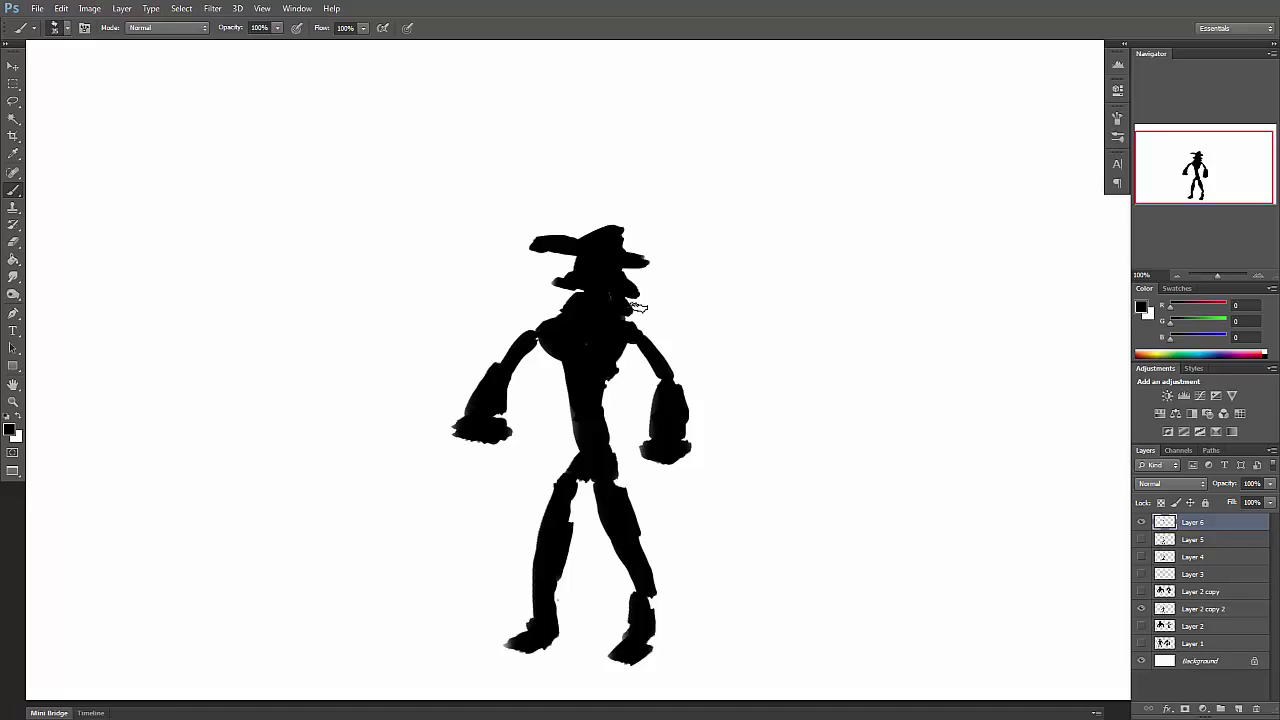
Paint a raised collar on the right-hand shoulder, a long flared coat down to the knees, and wide-cuffed boots.
mouse_move(662, 284)
mouse_down()
mouse_move(626, 316)
mouse_move(666, 306)
mouse_move(669, 280)
mouse_move(642, 332)
mouse_up()
mouse_move(543, 449)
mouse_down()
mouse_move(567, 359)
mouse_move(559, 424)
mouse_move(572, 394)
mouse_move(589, 409)
mouse_move(624, 341)
mouse_move(649, 517)
mouse_move(613, 468)
mouse_move(622, 346)
mouse_move(638, 325)
mouse_move(550, 533)
mouse_move(547, 457)
mouse_move(533, 504)
mouse_move(558, 517)
mouse_move(586, 459)
mouse_move(558, 542)
mouse_move(596, 496)
mouse_move(631, 541)
mouse_move(653, 536)
mouse_move(651, 500)
mouse_move(668, 564)
mouse_move(629, 586)
mouse_move(675, 569)
mouse_move(626, 591)
mouse_move(662, 615)
mouse_up()
mouse_move(540, 586)
mouse_down()
mouse_move(522, 583)
mouse_move(532, 610)
mouse_move(556, 600)
mouse_move(535, 629)
mouse_up()
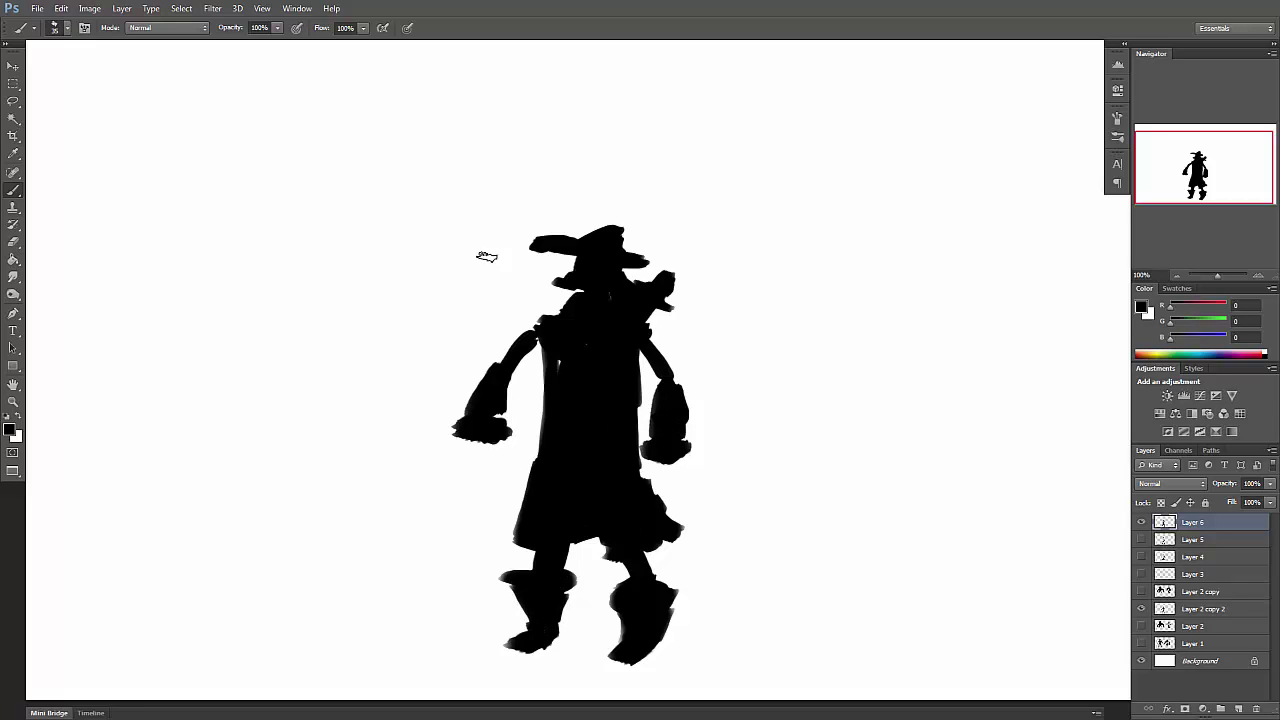
mouse_move(545, 316)
mouse_down()
mouse_move(516, 287)
mouse_move(526, 290)
mouse_up()
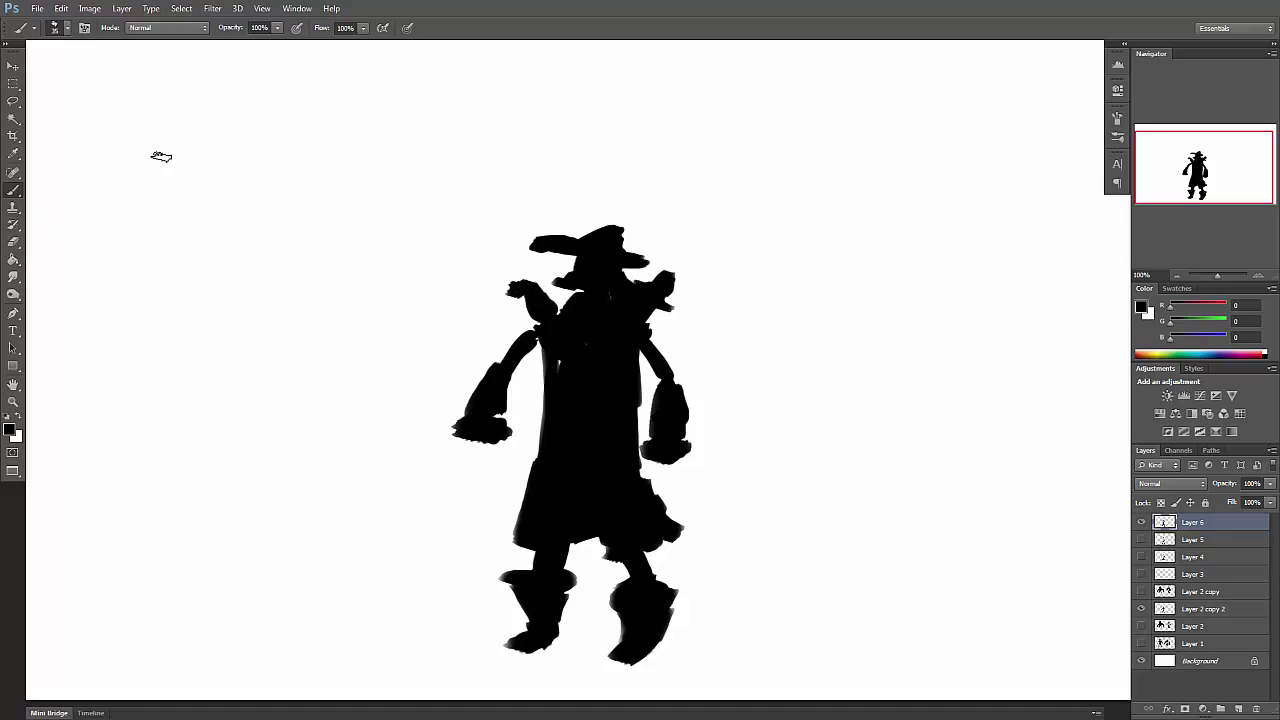
key(ctrl+z)
key(ctrl+alt+z)
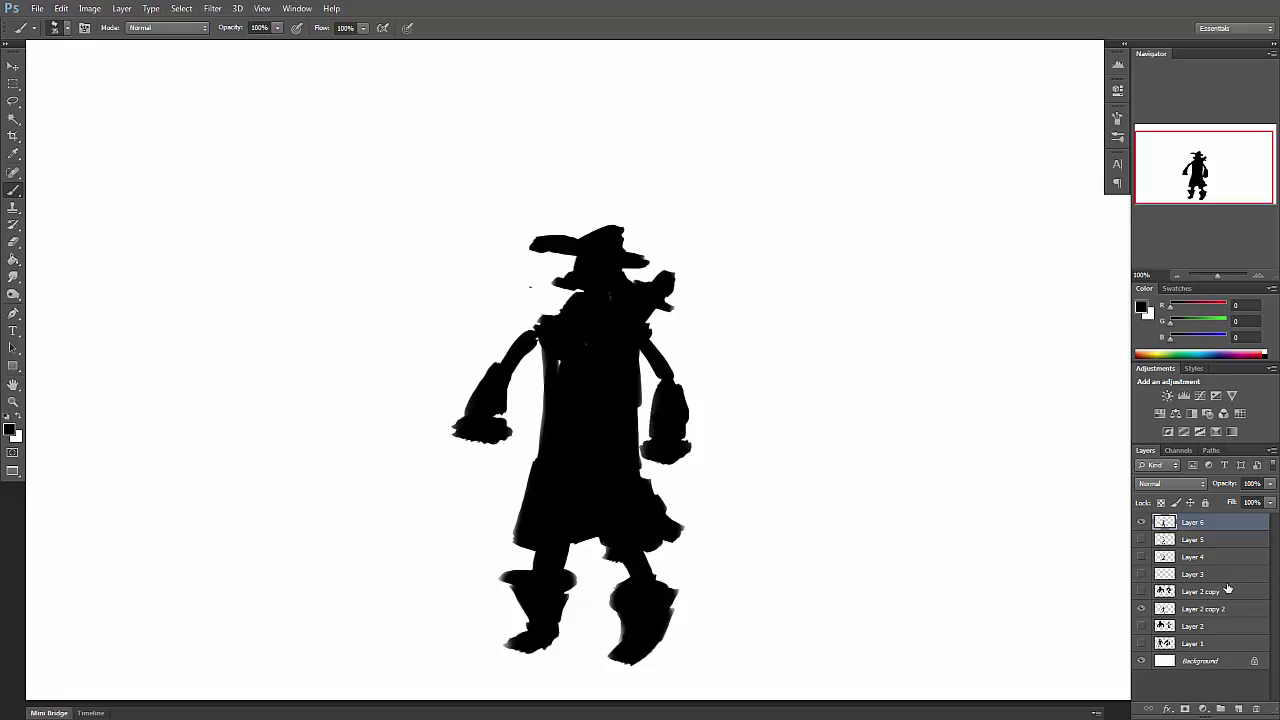
Hide Layer 6 and, on a new layer, paint a bulky backpack with a rounded bedroll behind the figure's shoulders and torso.
click(1142, 523)
click(1238, 708)
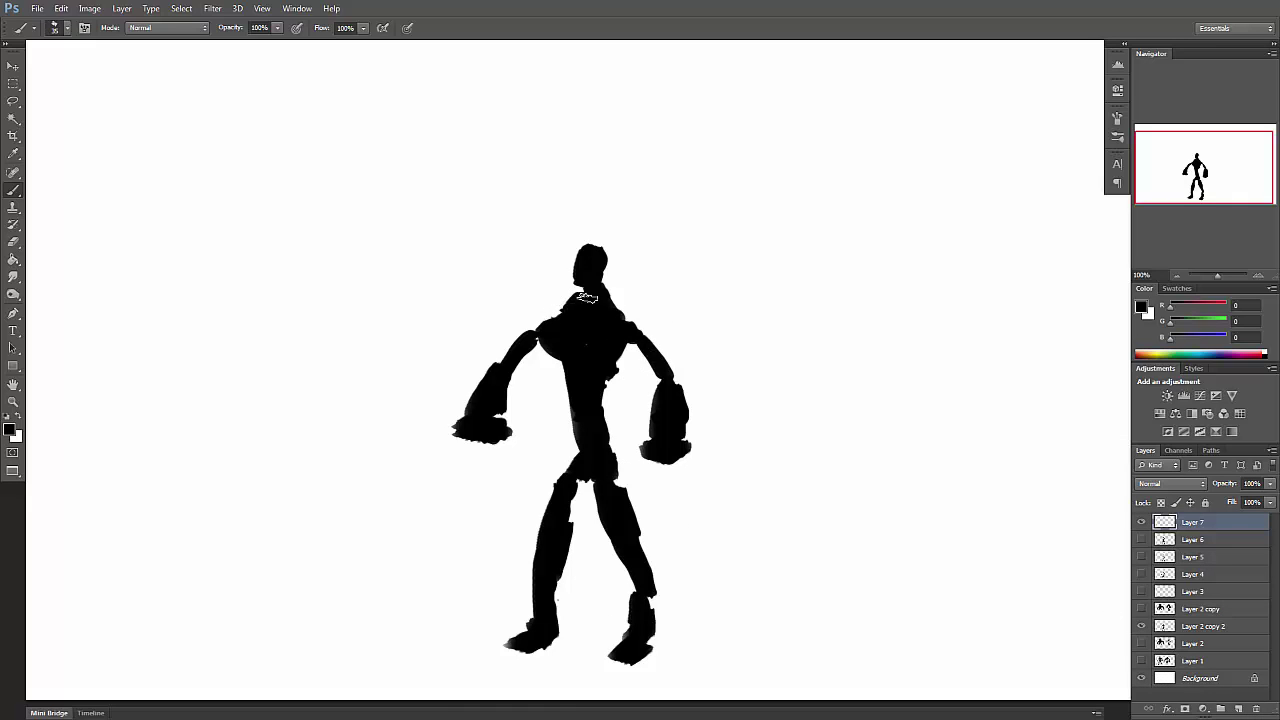
mouse_move(551, 296)
mouse_down()
mouse_move(637, 314)
mouse_move(635, 332)
mouse_up()
mouse_move(564, 311)
mouse_down()
mouse_move(651, 294)
mouse_move(546, 296)
mouse_move(550, 312)
mouse_move(558, 300)
mouse_up()
drag(632, 335, 612, 424)
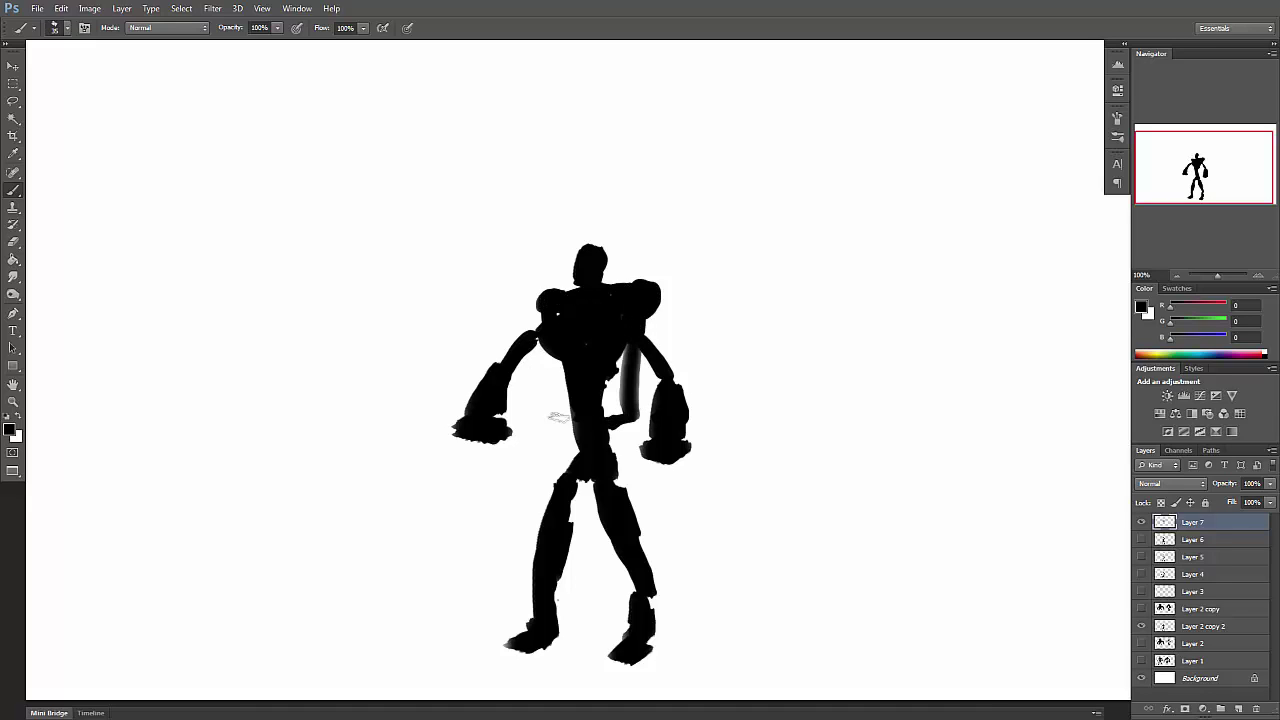
mouse_move(540, 345)
mouse_down()
mouse_move(570, 427)
mouse_move(590, 345)
mouse_move(632, 415)
mouse_move(641, 355)
mouse_up()
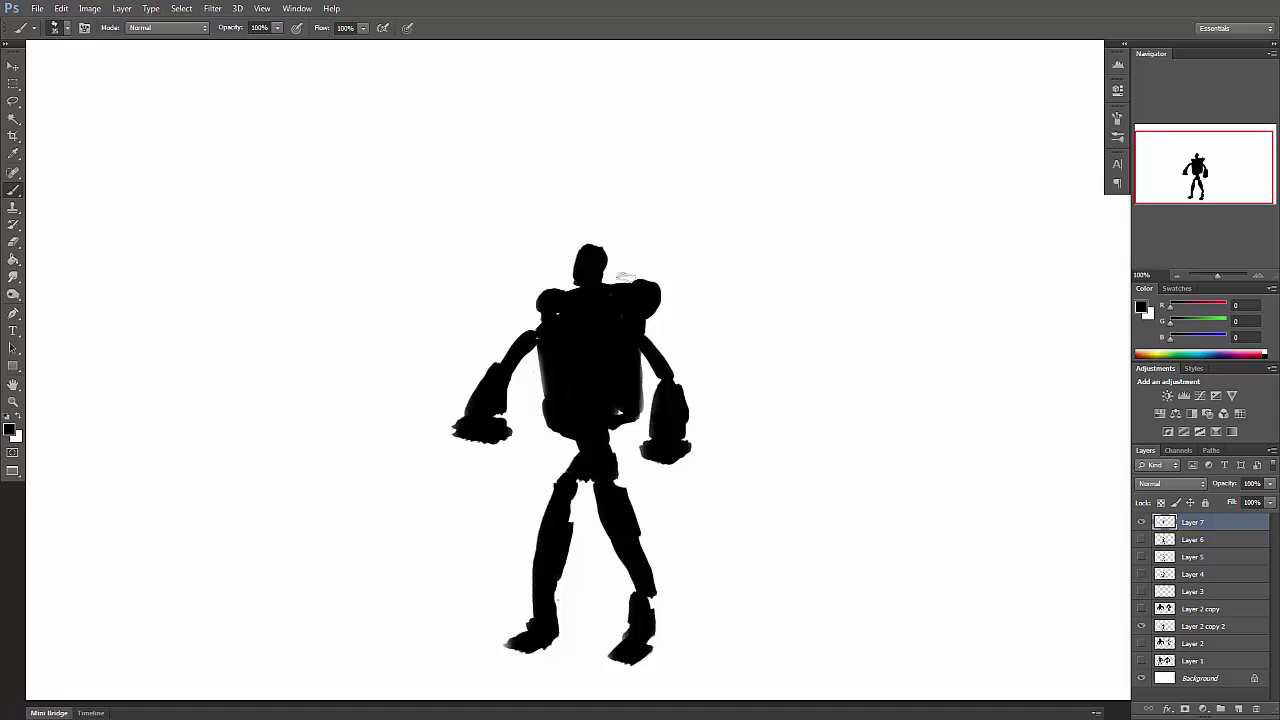
Paint a long curved rod with a thin string rising from the pack, and add small gear along the pack's right-hand side.
drag(657, 230, 621, 282)
drag(681, 199, 620, 291)
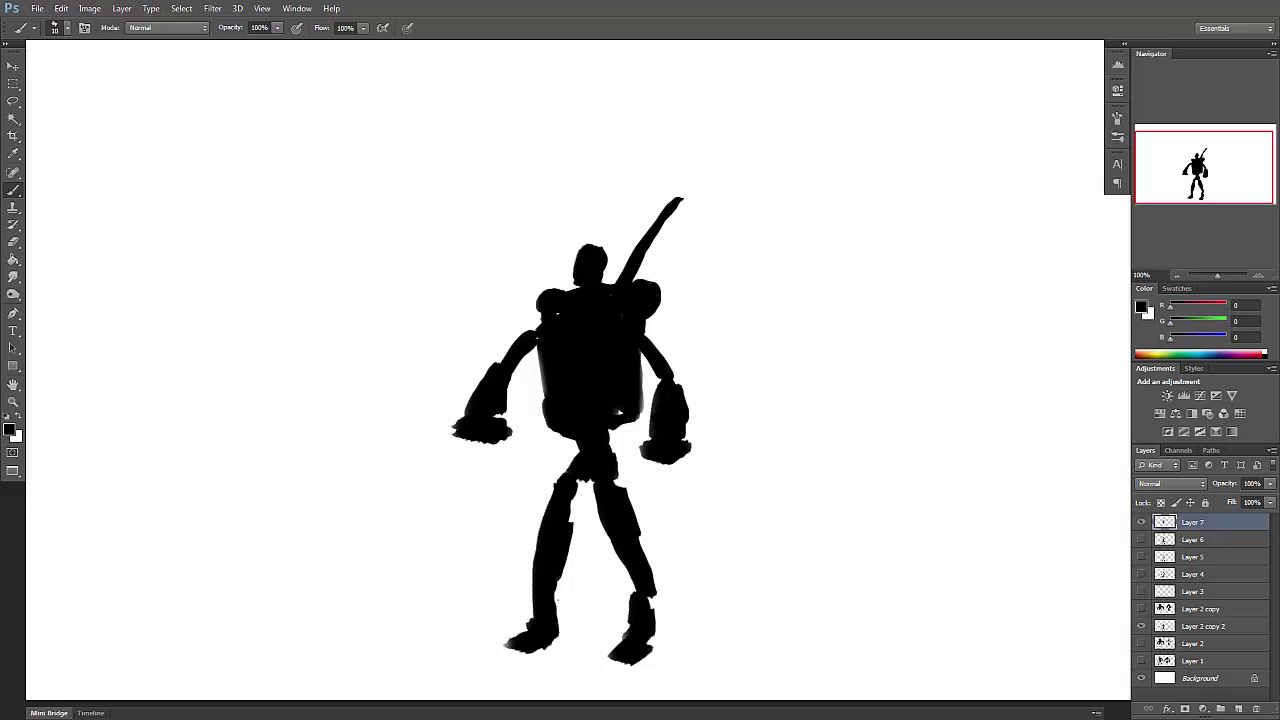
drag(652, 274, 680, 201)
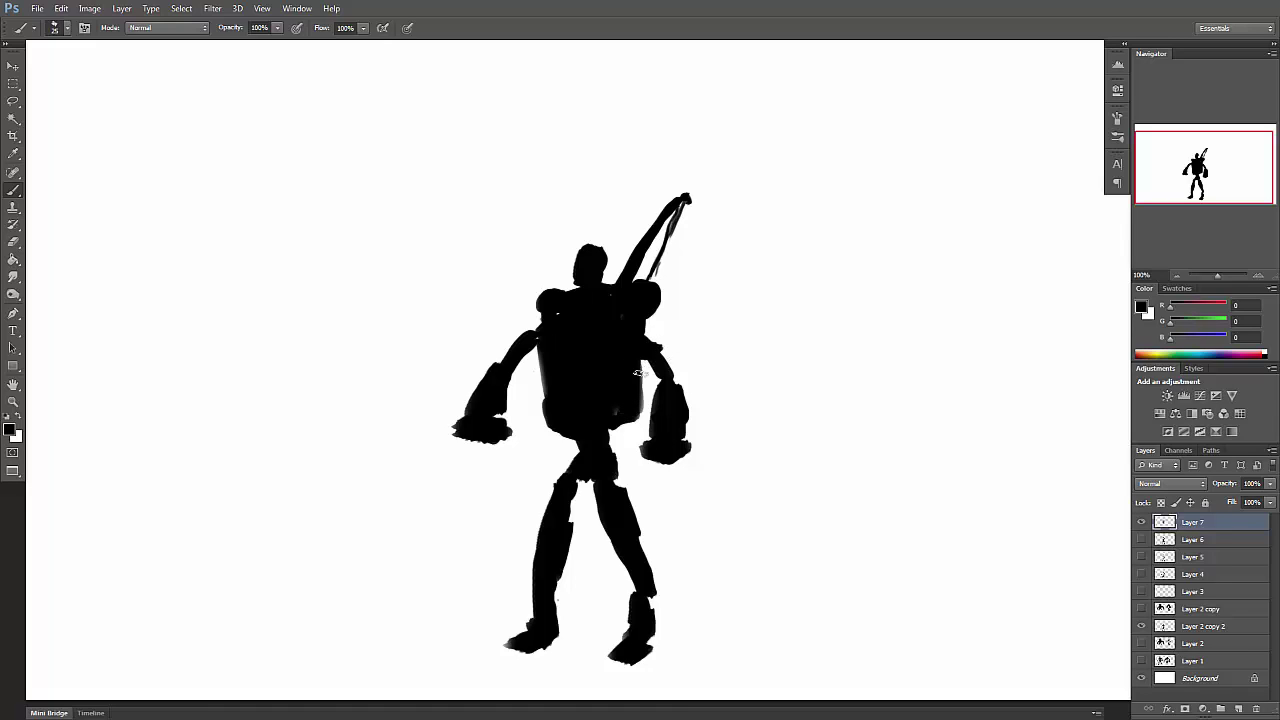
mouse_move(637, 372)
mouse_down()
mouse_move(650, 400)
mouse_move(631, 432)
mouse_up()
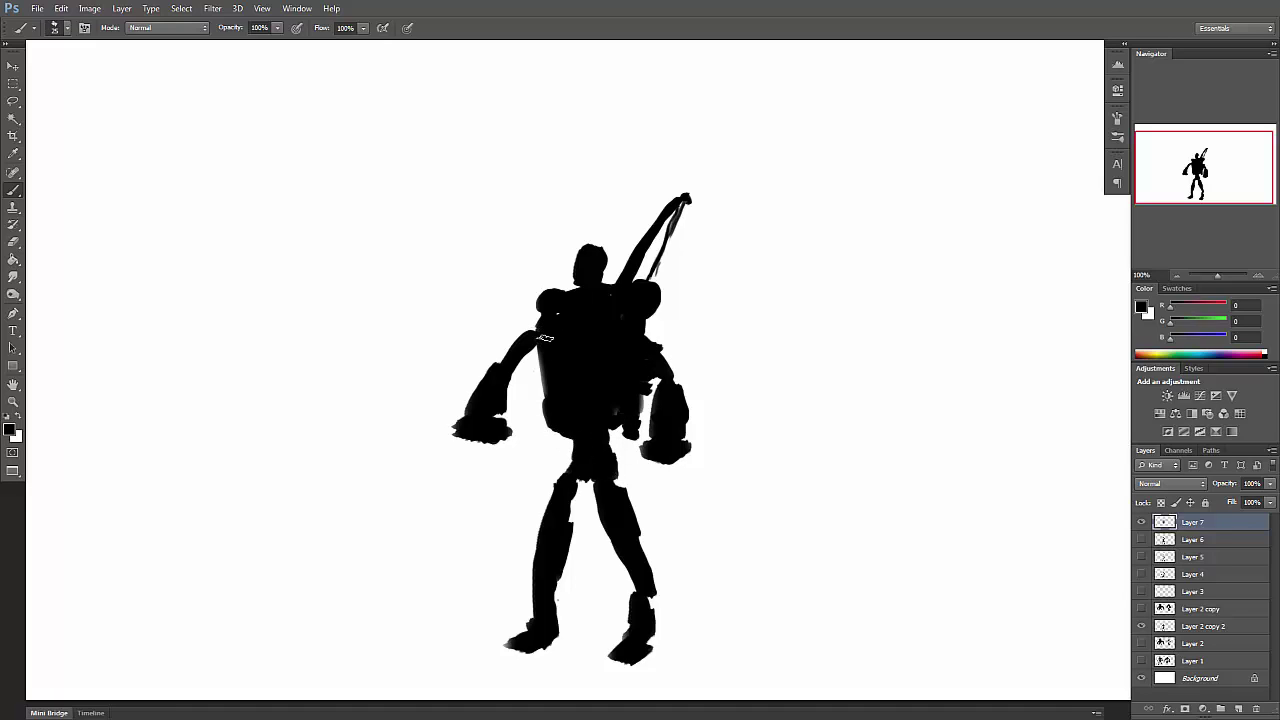
Add rounded pads to both shoulders and a peaked cap to the head with the brush at size 25.
mouse_move(530, 341)
mouse_down()
mouse_move(520, 358)
mouse_move(539, 350)
mouse_move(528, 338)
mouse_up()
mouse_move(649, 358)
mouse_down()
mouse_move(662, 340)
mouse_move(650, 332)
mouse_up()
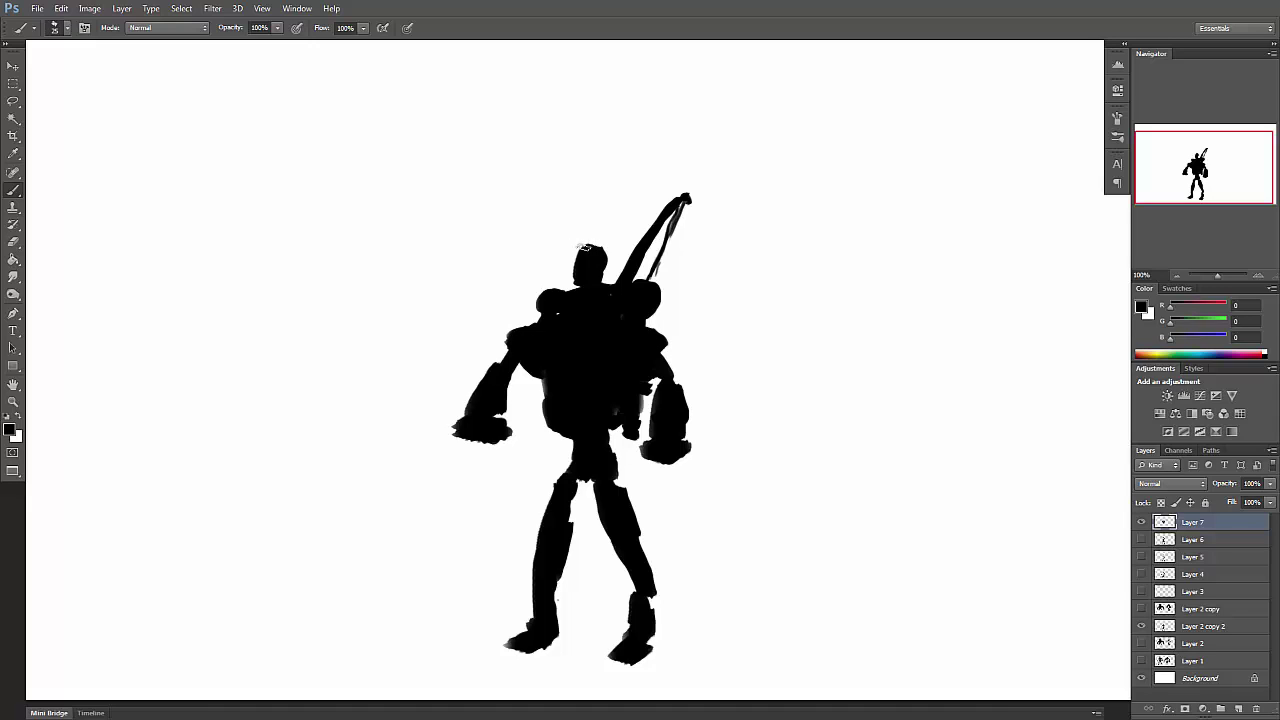
mouse_move(593, 235)
mouse_down()
mouse_move(606, 256)
mouse_move(588, 249)
mouse_up()
Paint loose shorts on the hips and thighs, thicken the right-hand boot, and fill out the torso's left-hand edge.
mouse_move(567, 452)
mouse_down()
mouse_move(543, 501)
mouse_move(578, 501)
mouse_move(558, 458)
mouse_up()
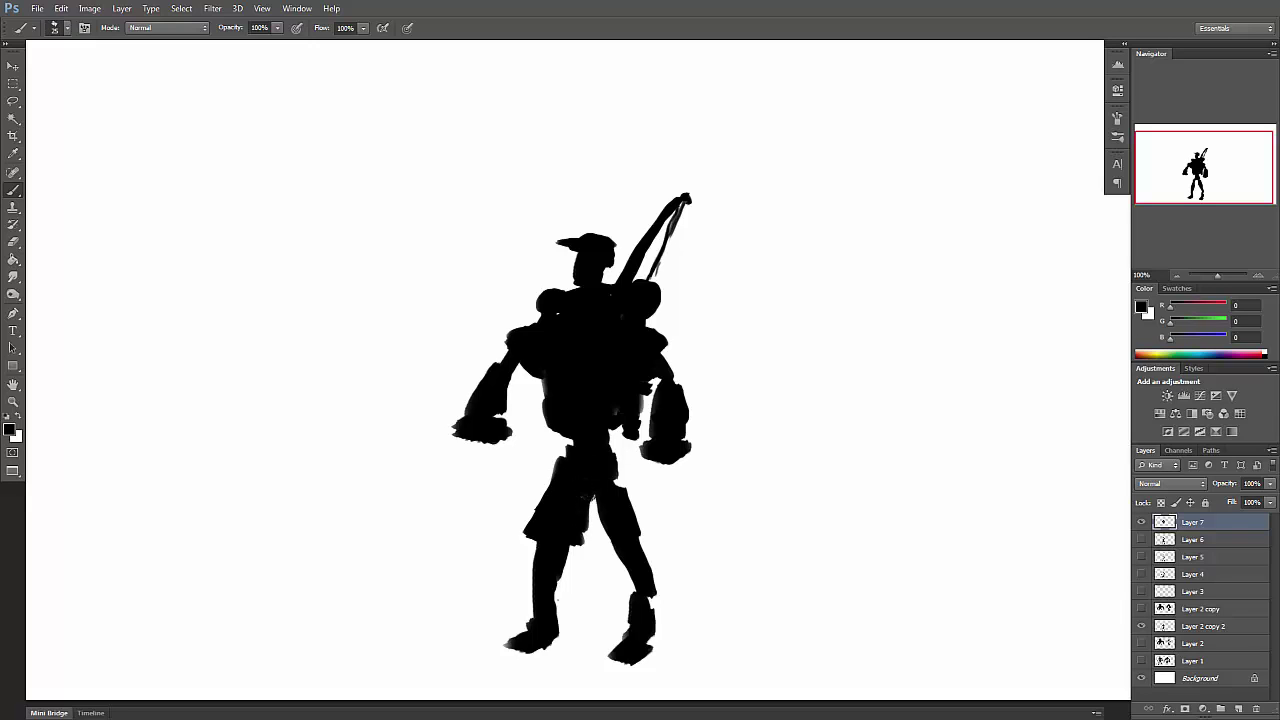
mouse_move(591, 498)
mouse_down()
mouse_move(638, 523)
mouse_move(641, 507)
mouse_move(599, 511)
mouse_move(607, 537)
mouse_move(648, 527)
mouse_move(624, 488)
mouse_move(600, 499)
mouse_move(606, 535)
mouse_move(540, 533)
mouse_move(574, 455)
mouse_move(602, 462)
mouse_move(604, 418)
mouse_move(619, 481)
mouse_up()
drag(640, 600, 648, 648)
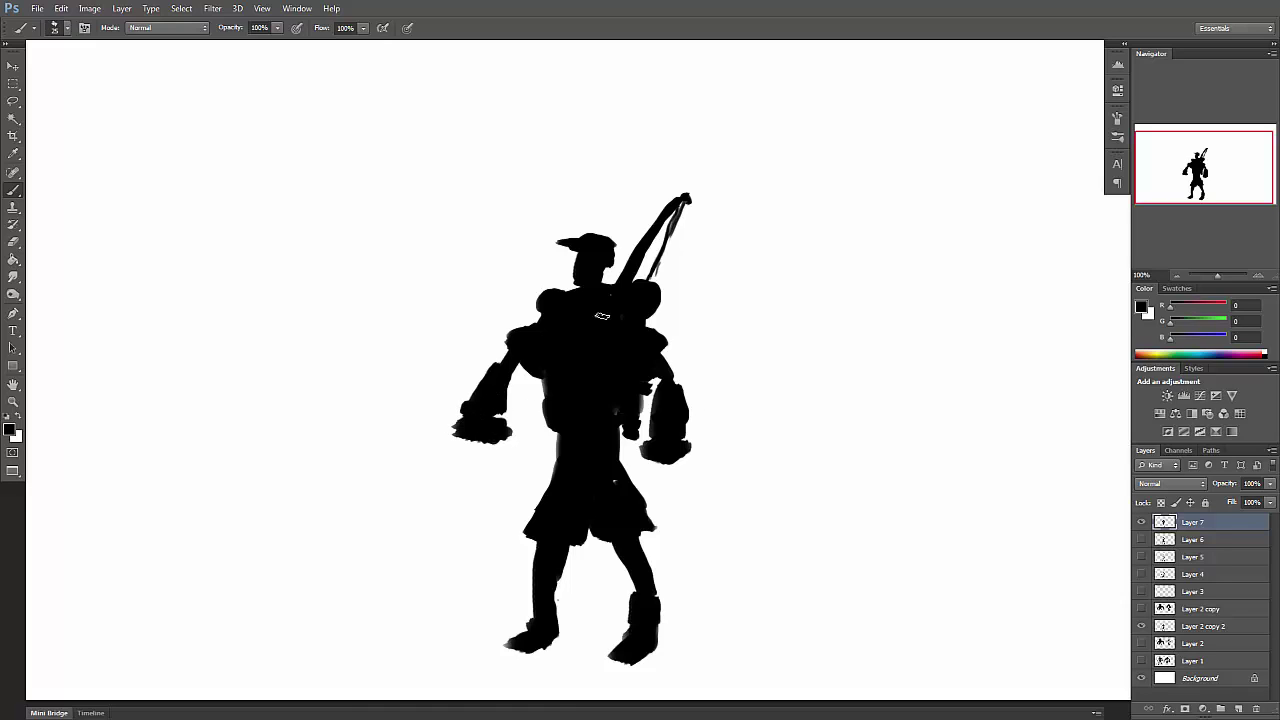
drag(545, 374, 554, 422)
Zoom out to 25% and compare the costume variations on Layers 4 to 7 one at a time, leaving Layer 7 visible.
click(1176, 275)
click(1175, 275)
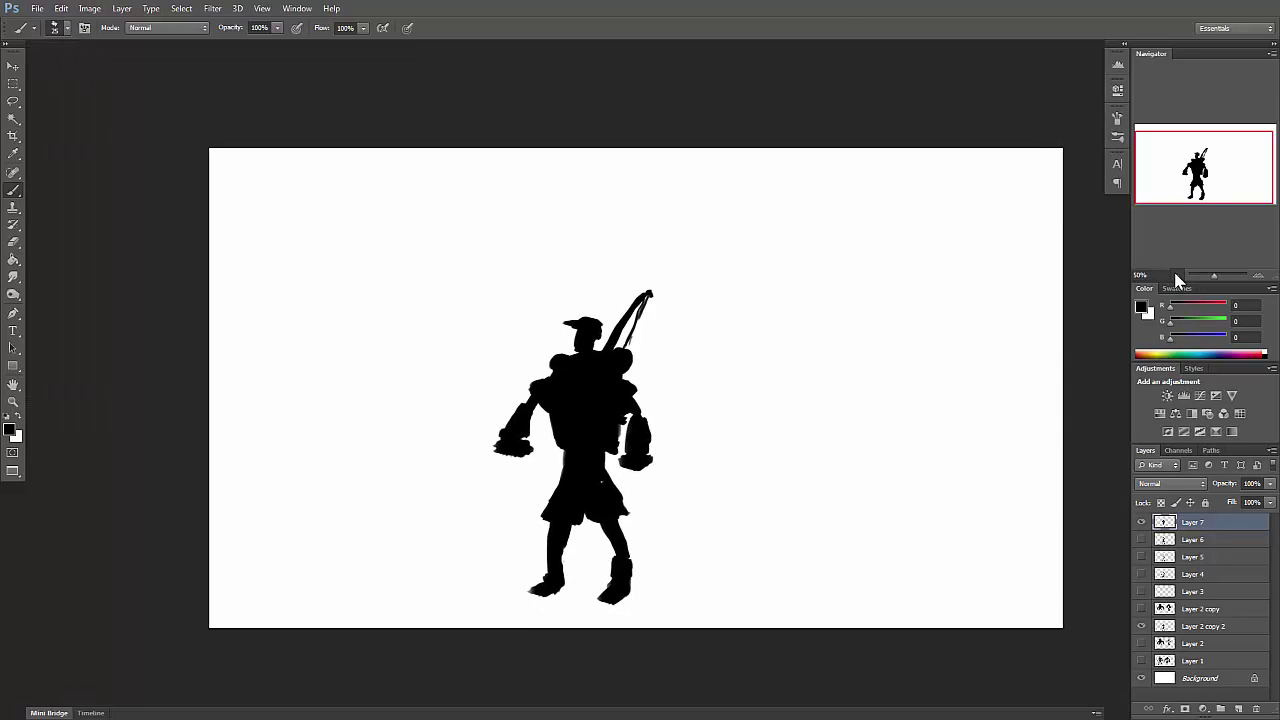
click(1175, 275)
click(1175, 275)
key(ctrl+minus)
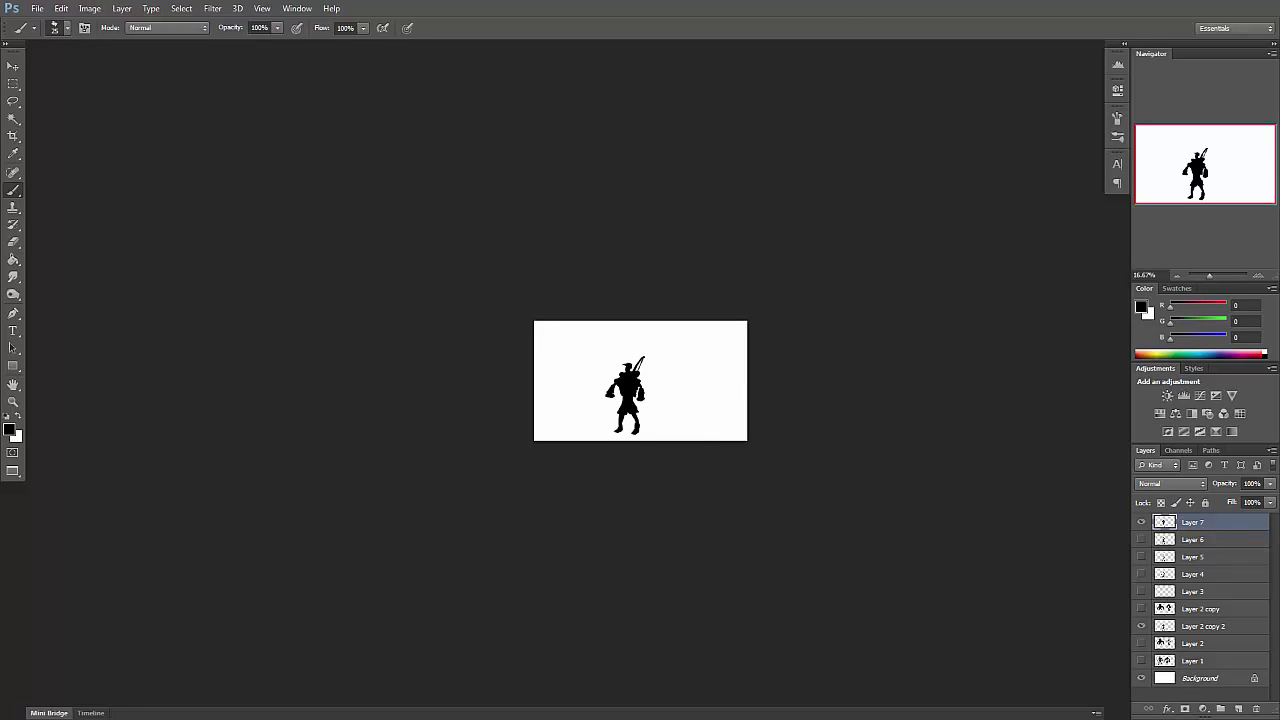
drag(772, 485, 715, 526)
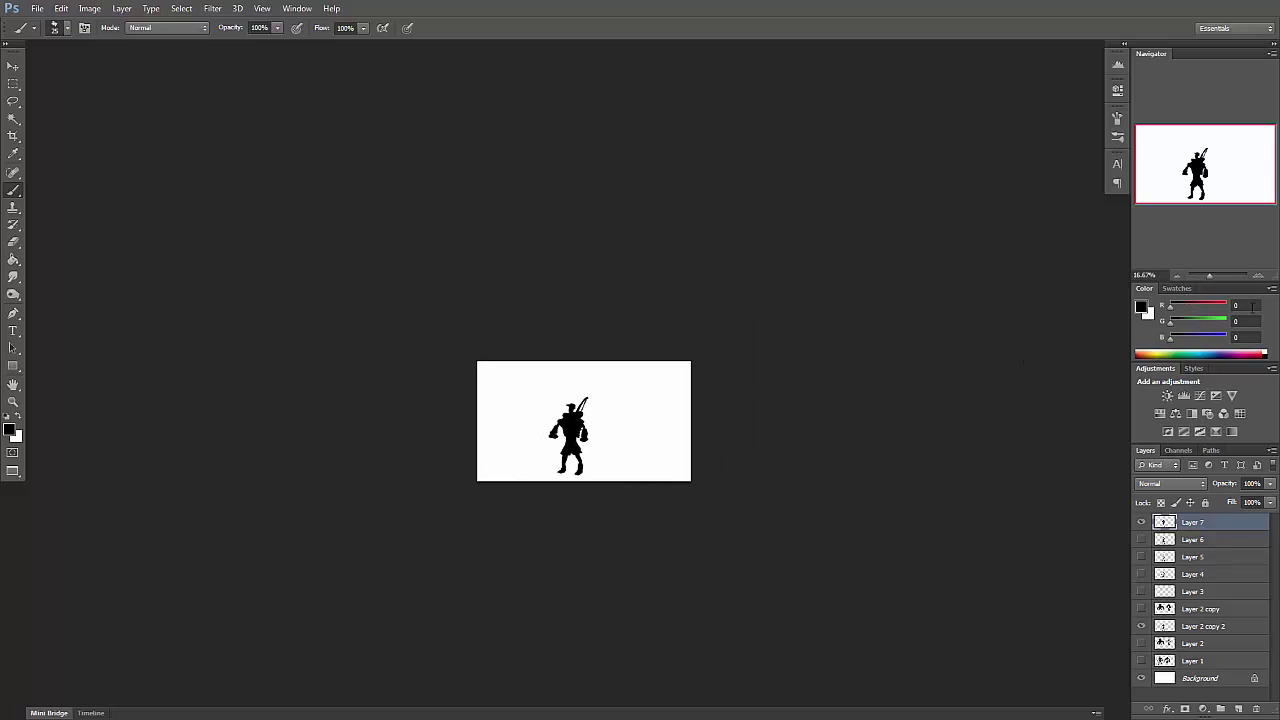
click(1258, 275)
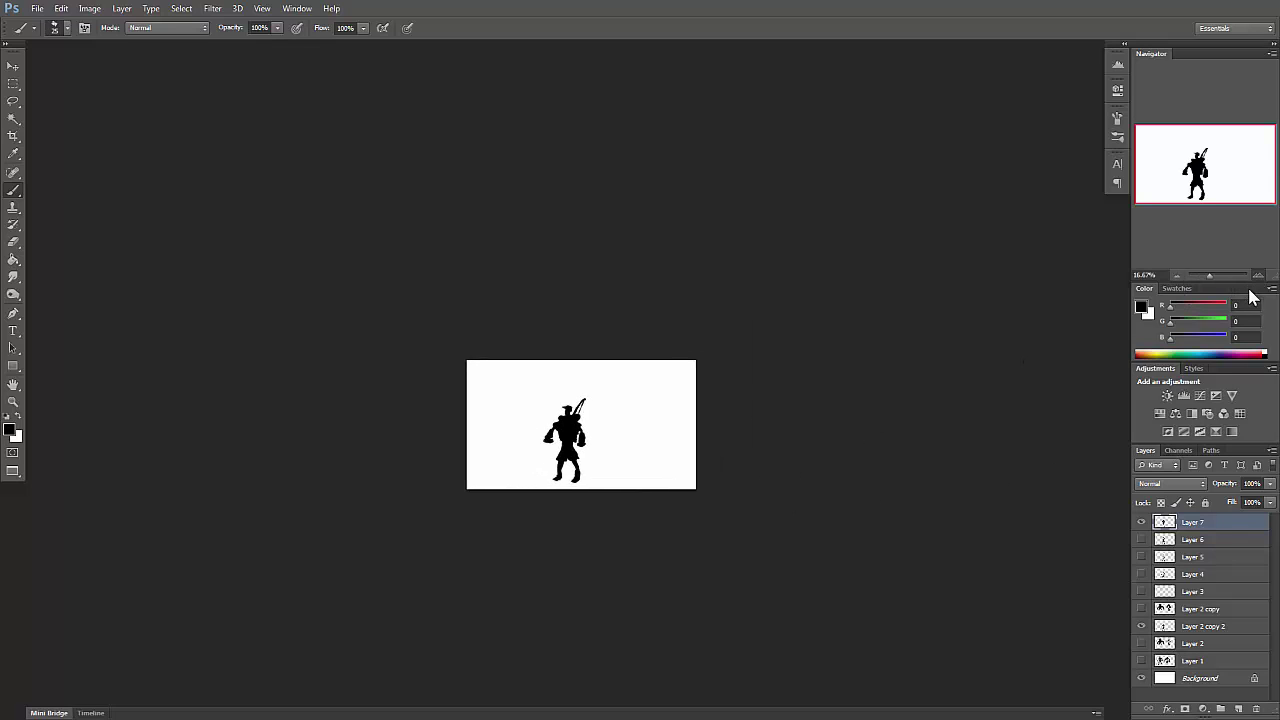
click(1142, 522)
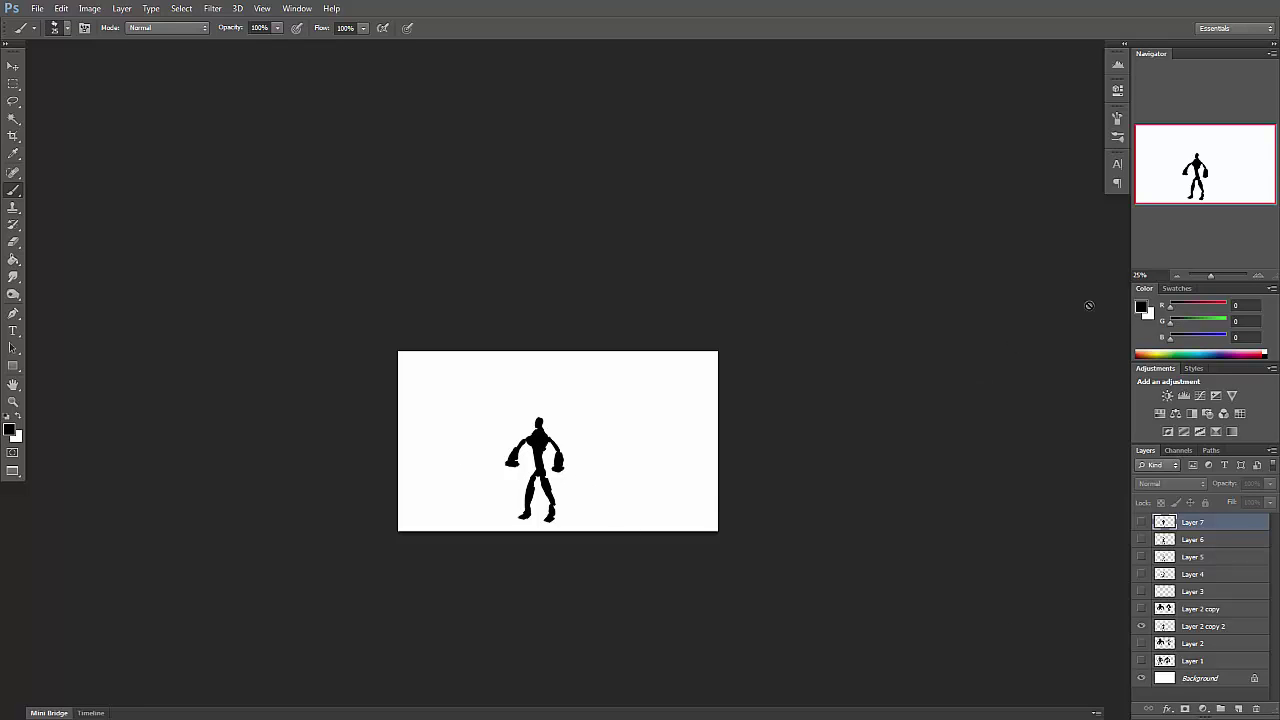
click(1142, 574)
click(1142, 566)
click(1142, 557)
click(1142, 556)
click(1142, 540)
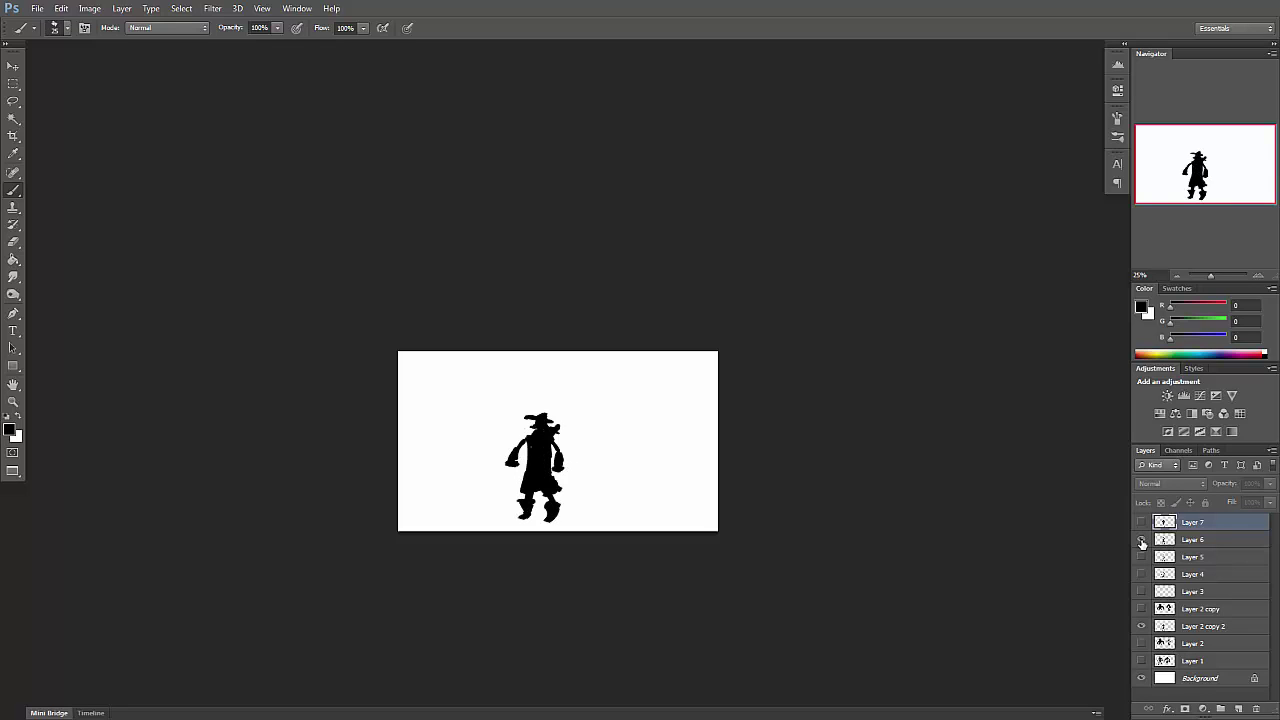
click(1142, 540)
click(1142, 522)
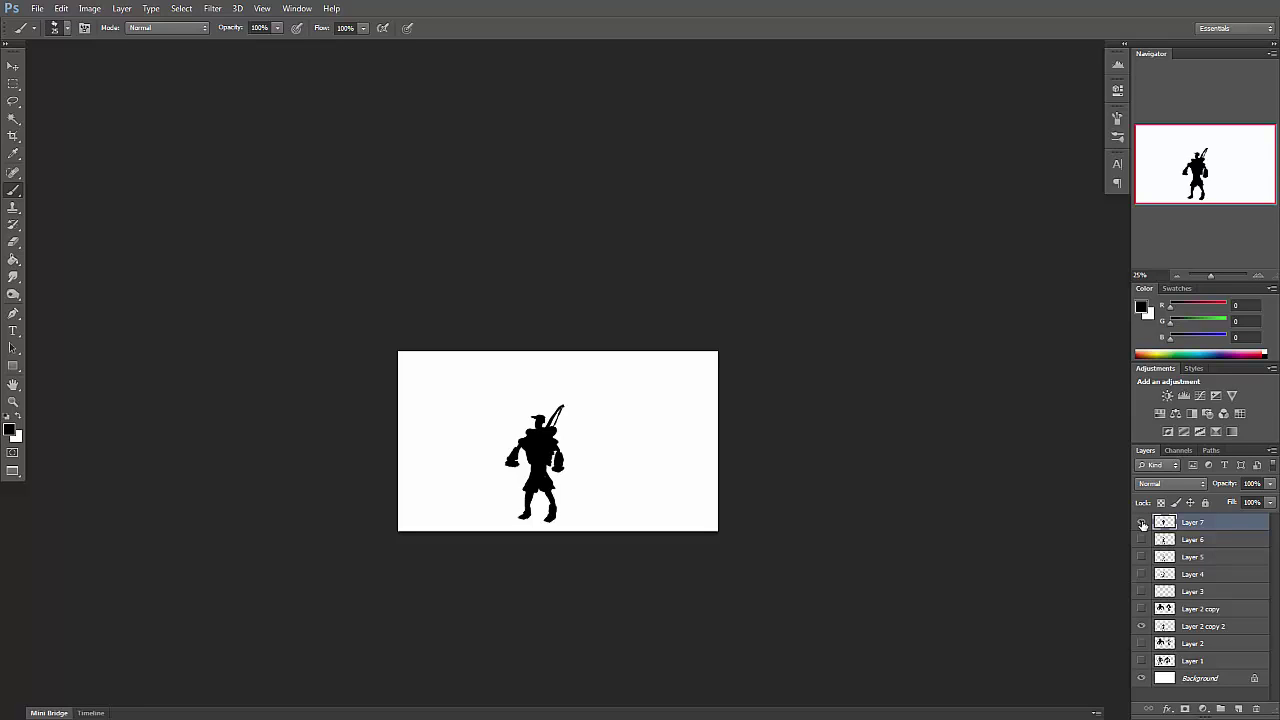
Return the view to 100% zoom and centre it on the backpack figure.
click(1259, 276)
click(1259, 276)
click(1259, 276)
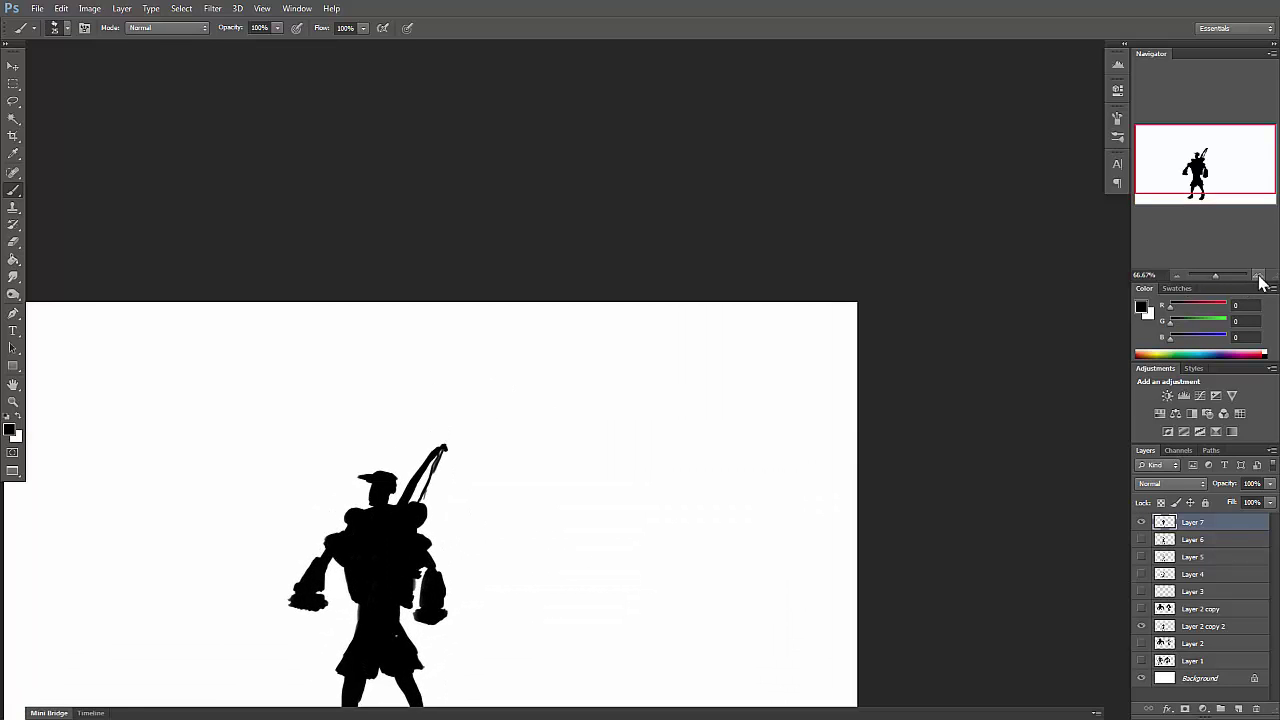
click(1259, 276)
drag(720, 457, 988, 243)
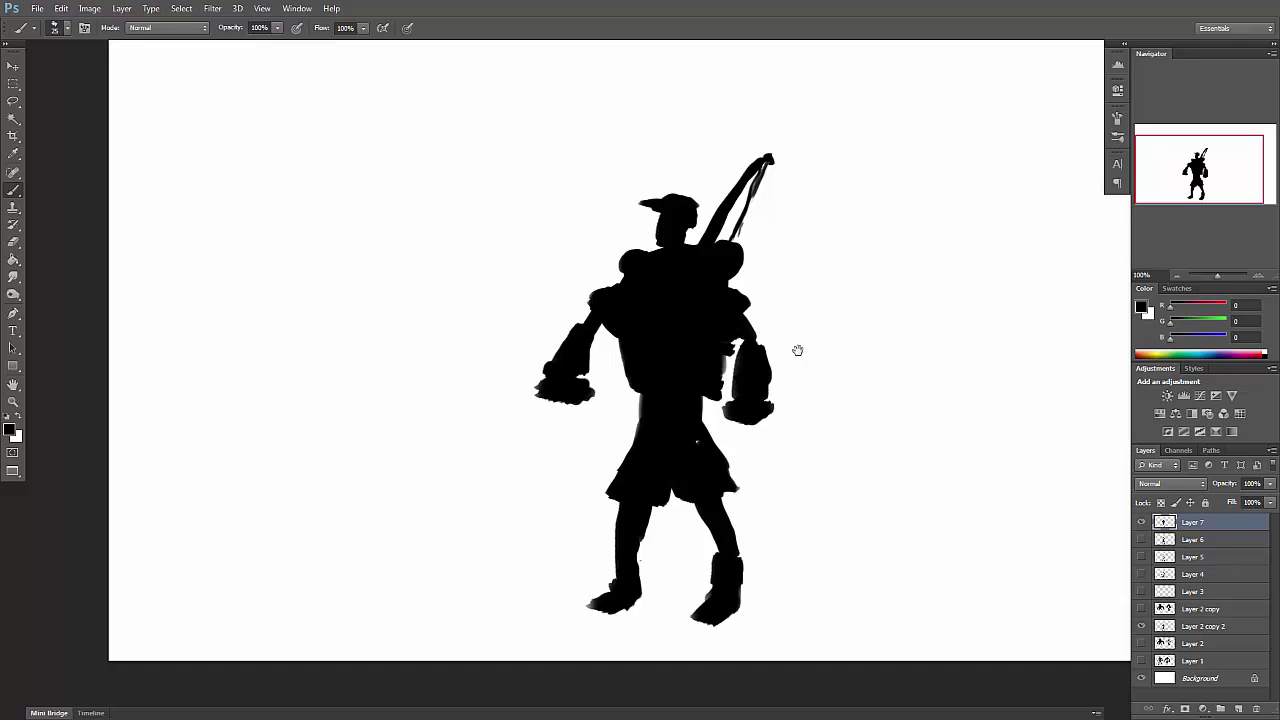
scroll(814, 408, right, 2)
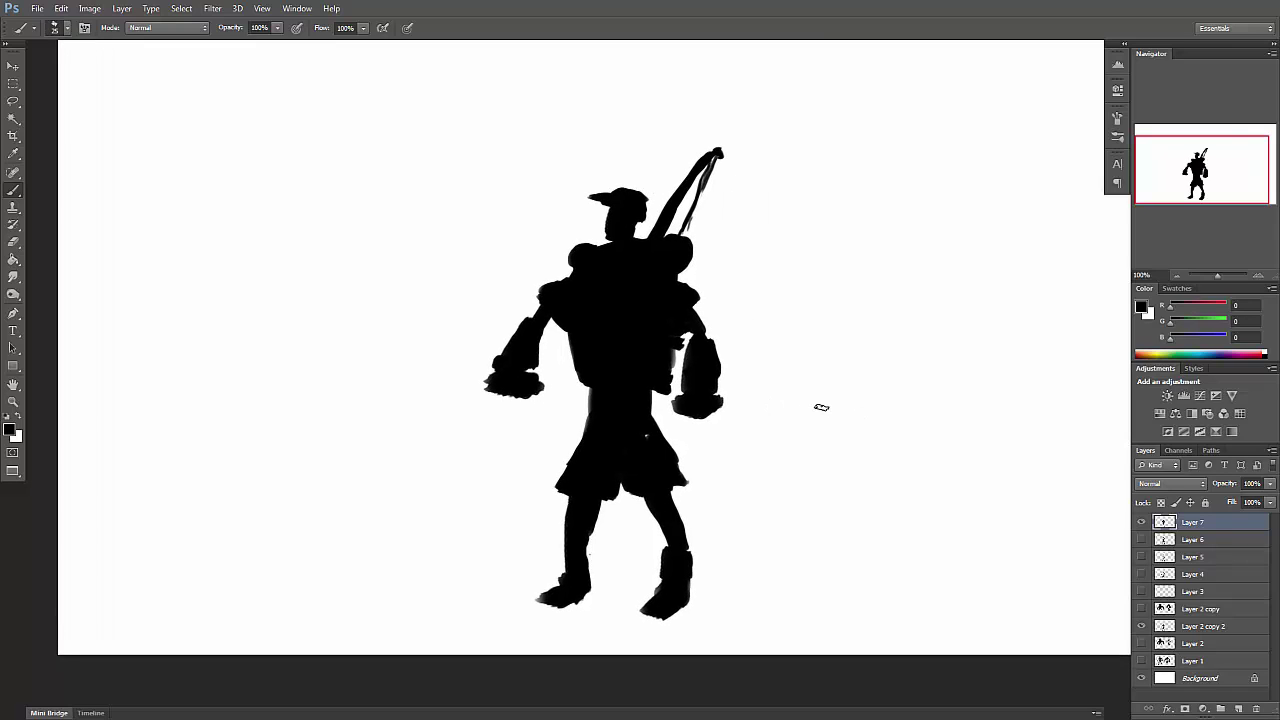